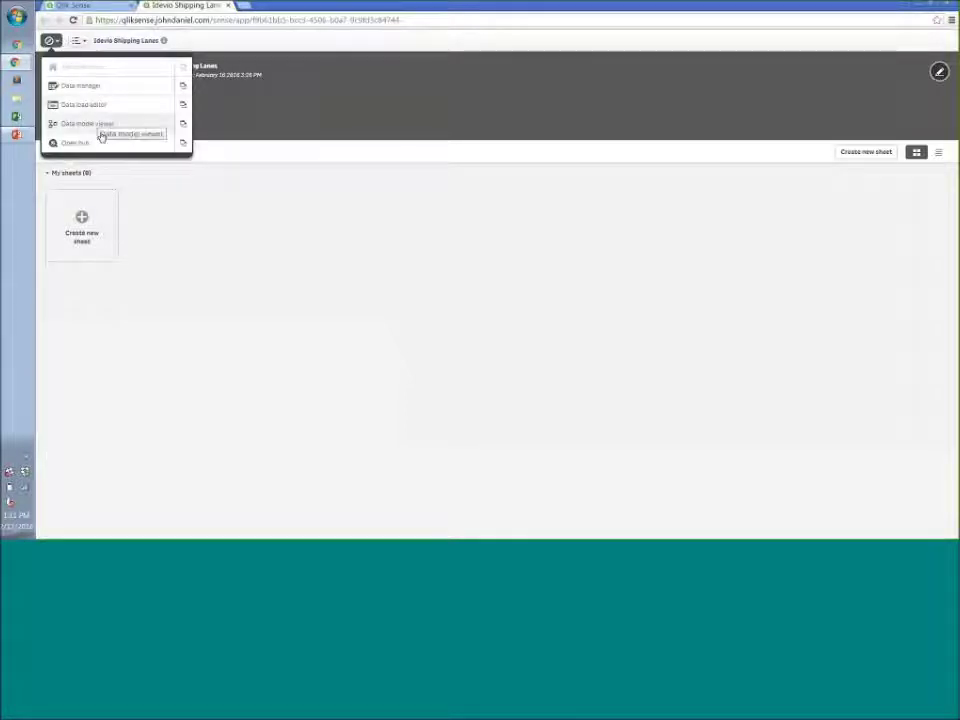
# Step: Review the shipping lane records of the Sheet1 table in the data manager and return to the app overview
pyautogui.click(96, 87)
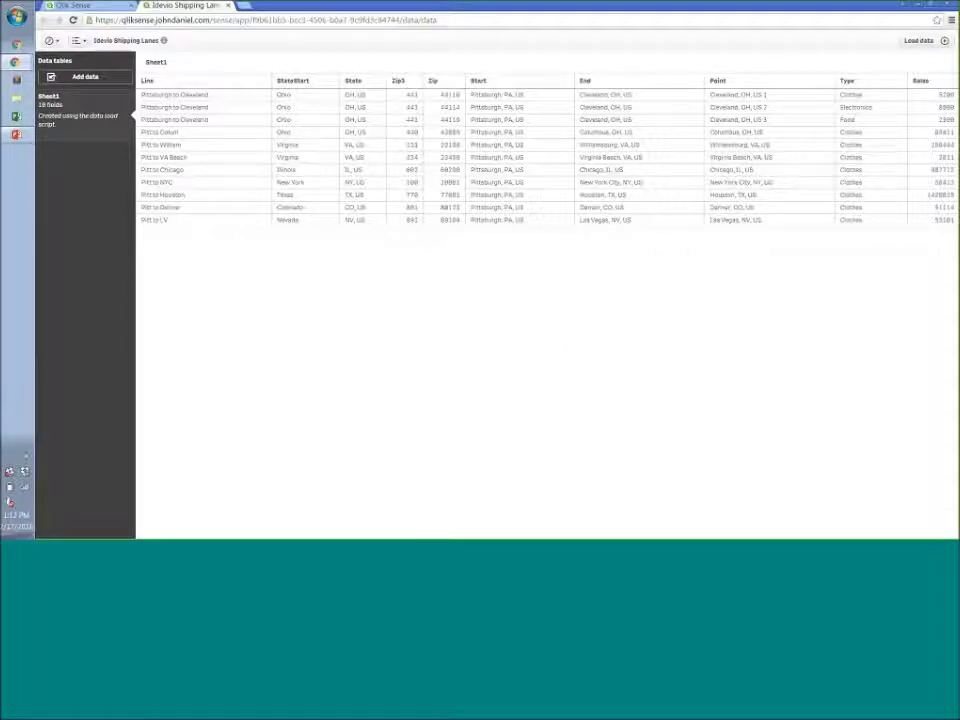
pyautogui.click(50, 40)
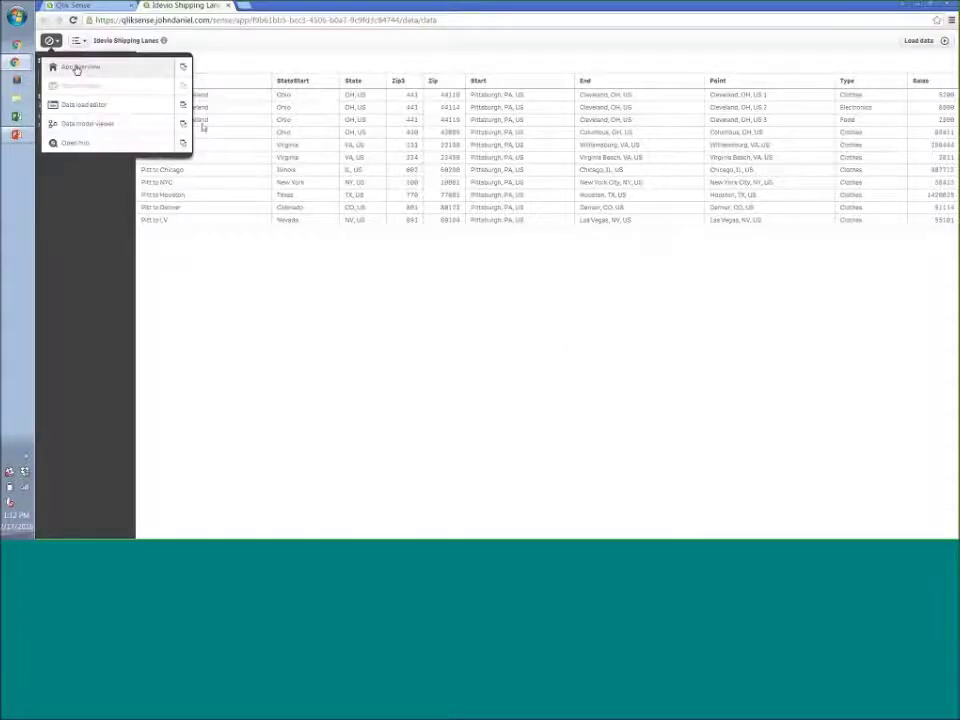
pyautogui.click(76, 66)
# Step: Create a new sheet in the app and open it for editing
pyautogui.click(86, 221)
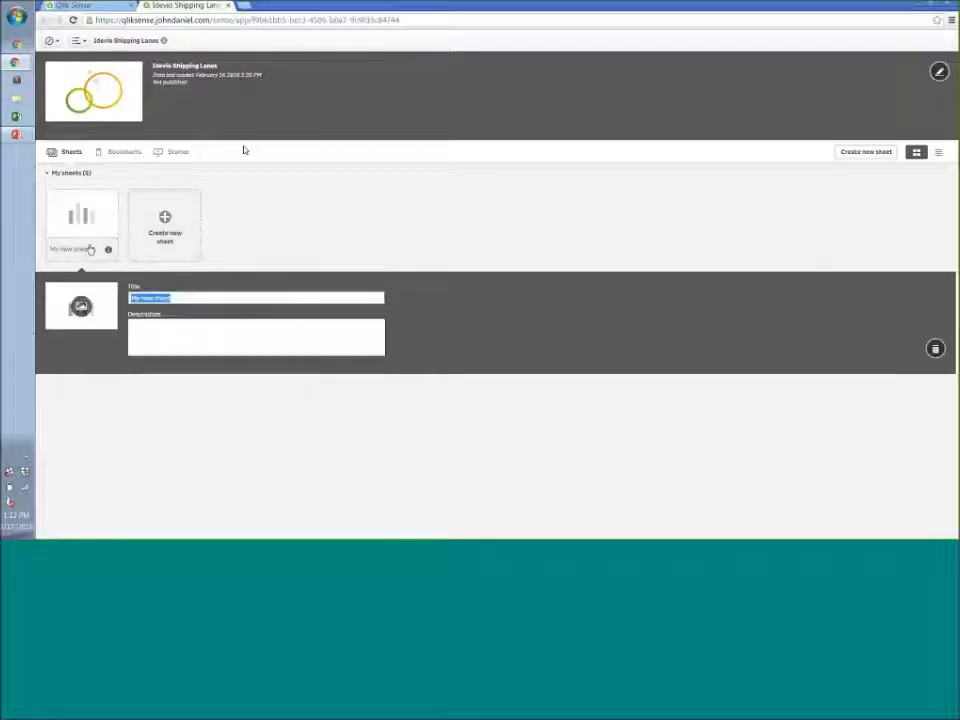
pyautogui.click(83, 219)
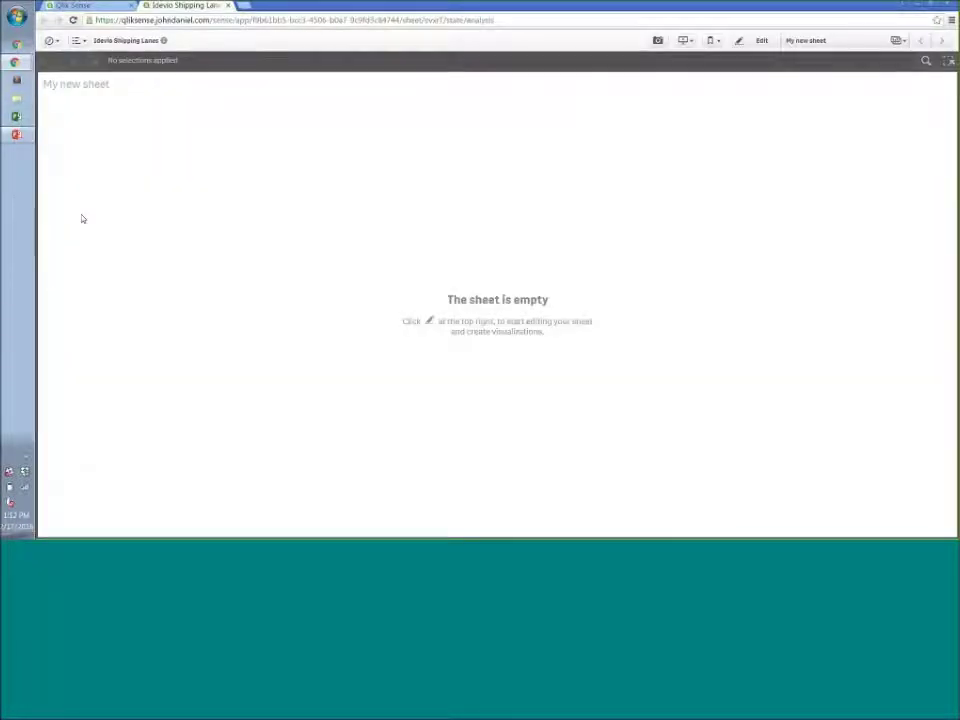
pyautogui.click(764, 40)
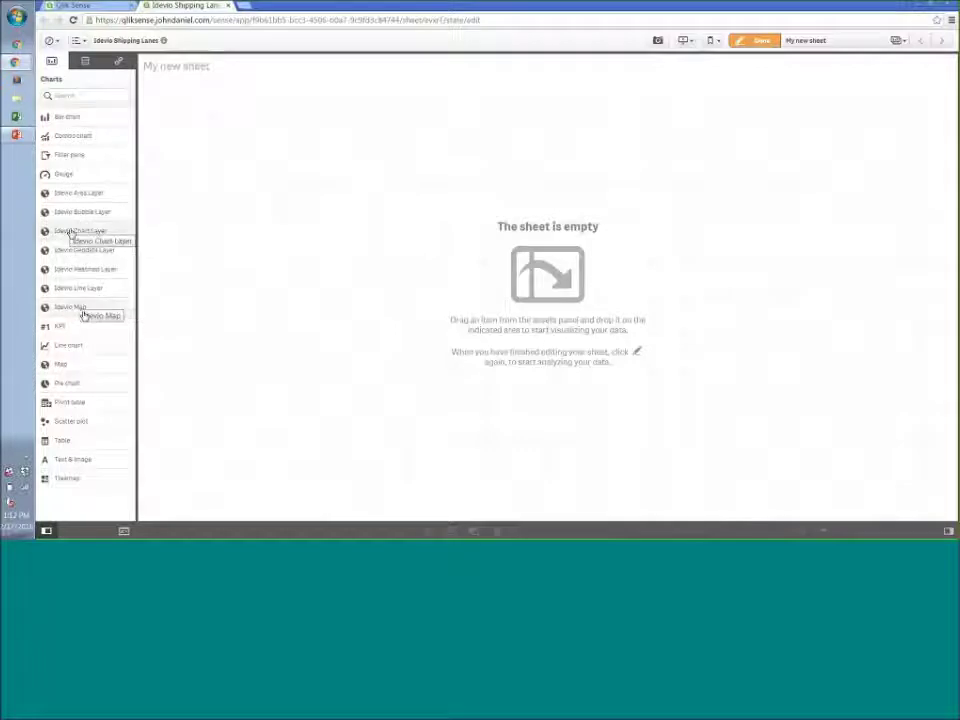
# Step: Add an Idevio Map to the empty sheet and reduce its height to leave a free strip above it
pyautogui.moveTo(62, 315); pyautogui.dragTo(364, 328)
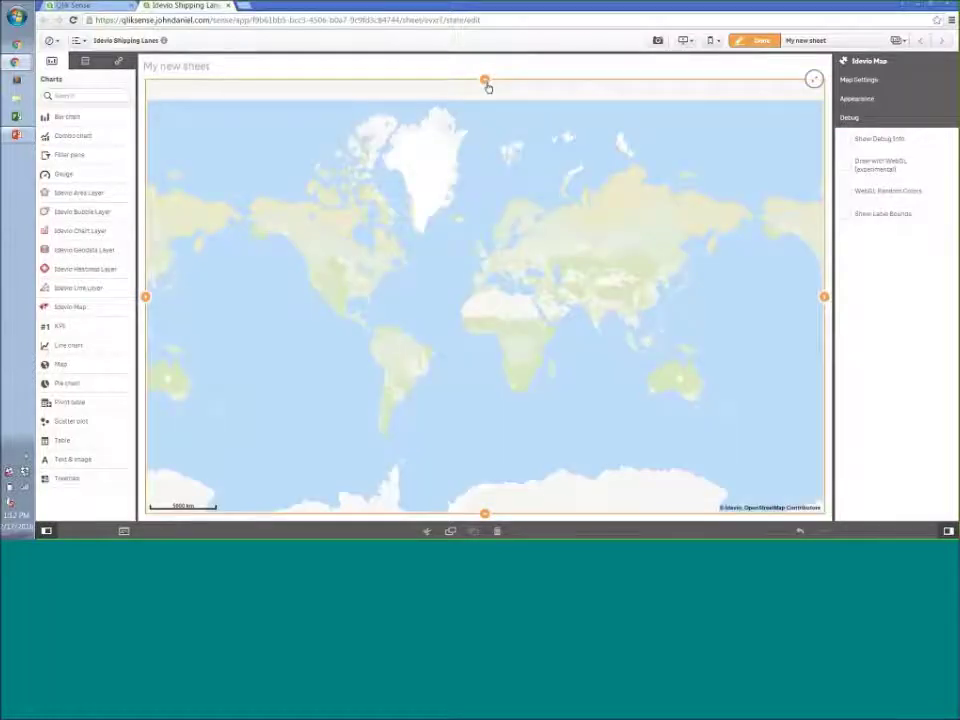
pyautogui.moveTo(487, 88); pyautogui.dragTo(489, 194)
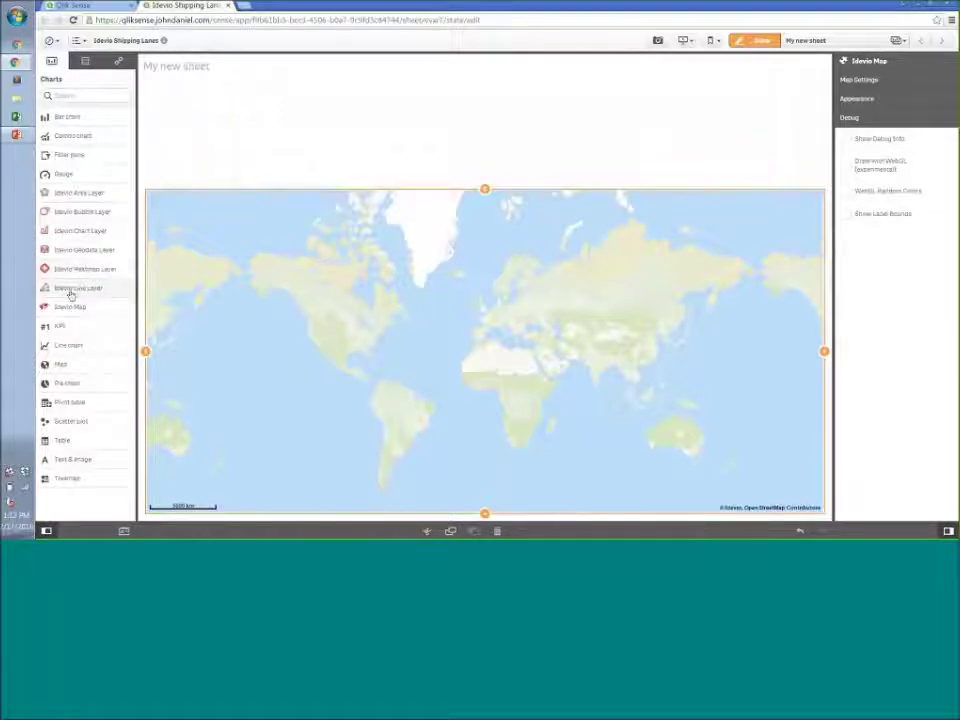
# Step: Place a narrowed Idevio Line Layer above the map and give it the dimension Line
pyautogui.moveTo(86, 285); pyautogui.dragTo(228, 149)
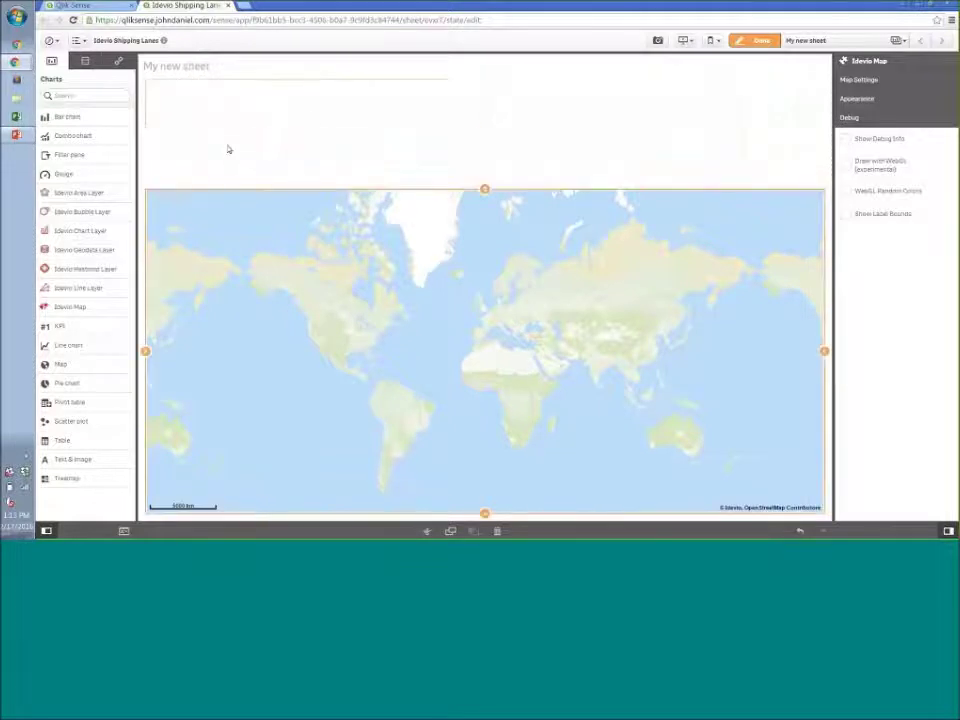
pyautogui.moveTo(482, 131); pyautogui.dragTo(347, 144)
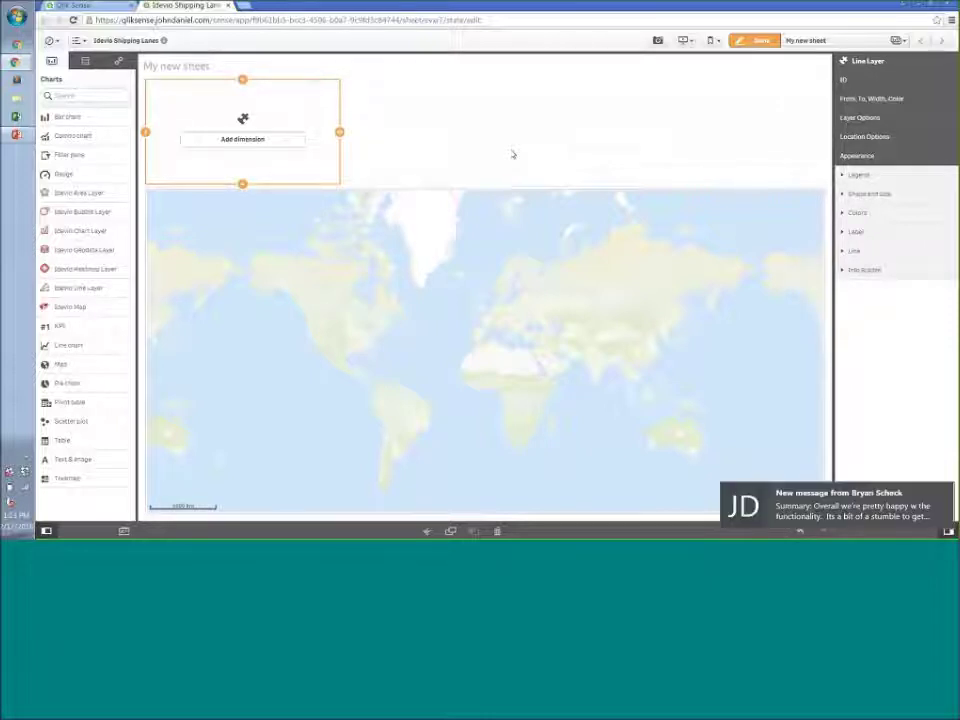
pyautogui.click(261, 145)
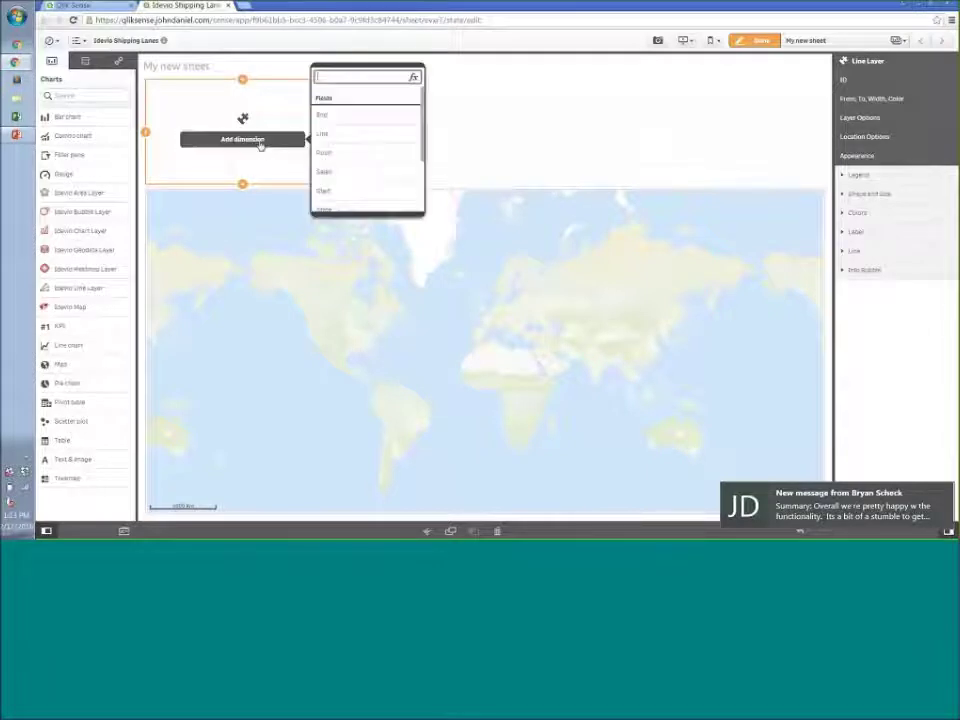
pyautogui.click(338, 146)
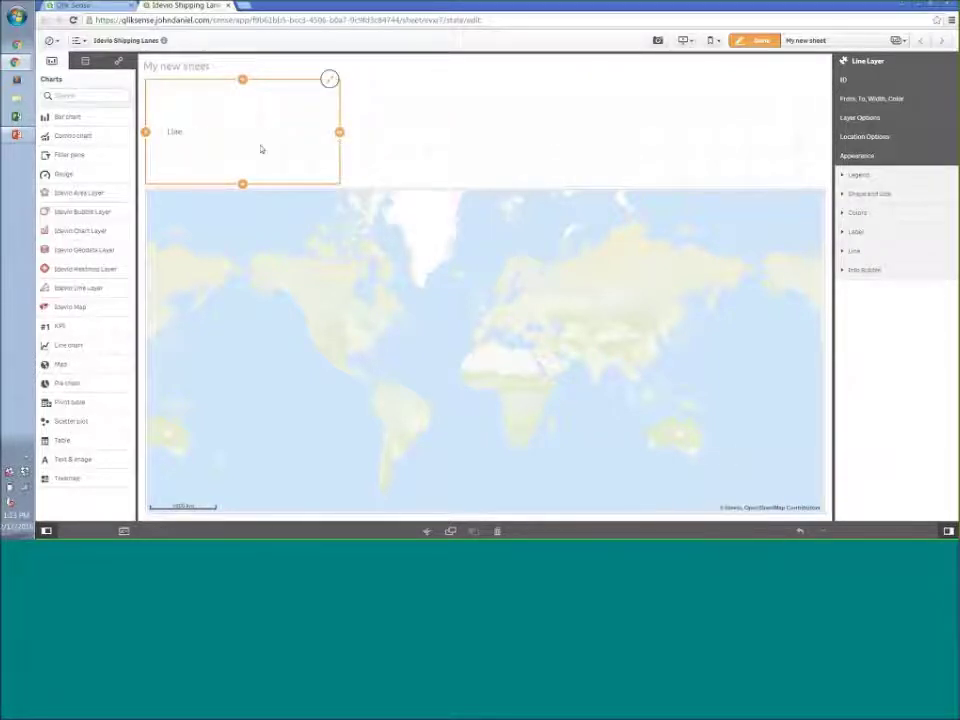
# Step: Add a measure with the expression Start to the line layer as the origin of the lines
pyautogui.click(889, 99)
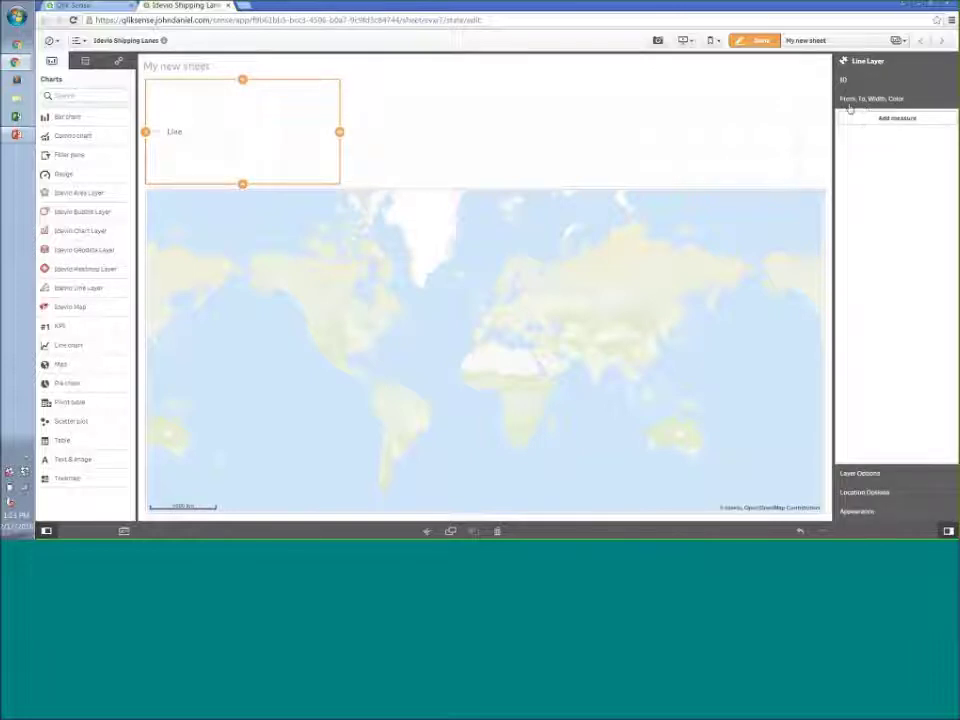
pyautogui.click(904, 119)
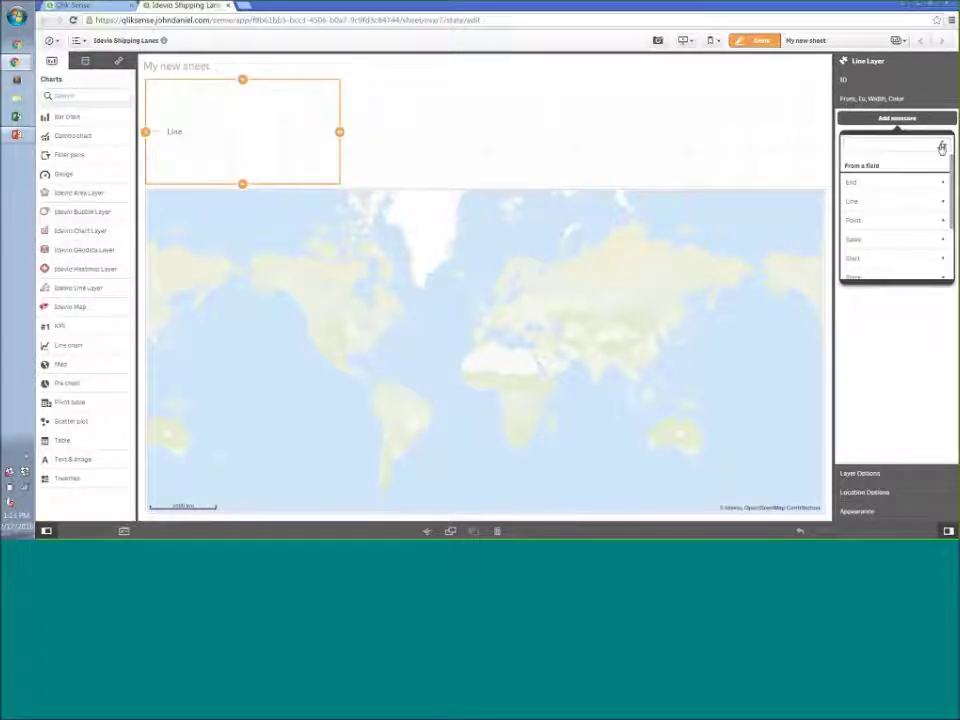
pyautogui.click(941, 148)
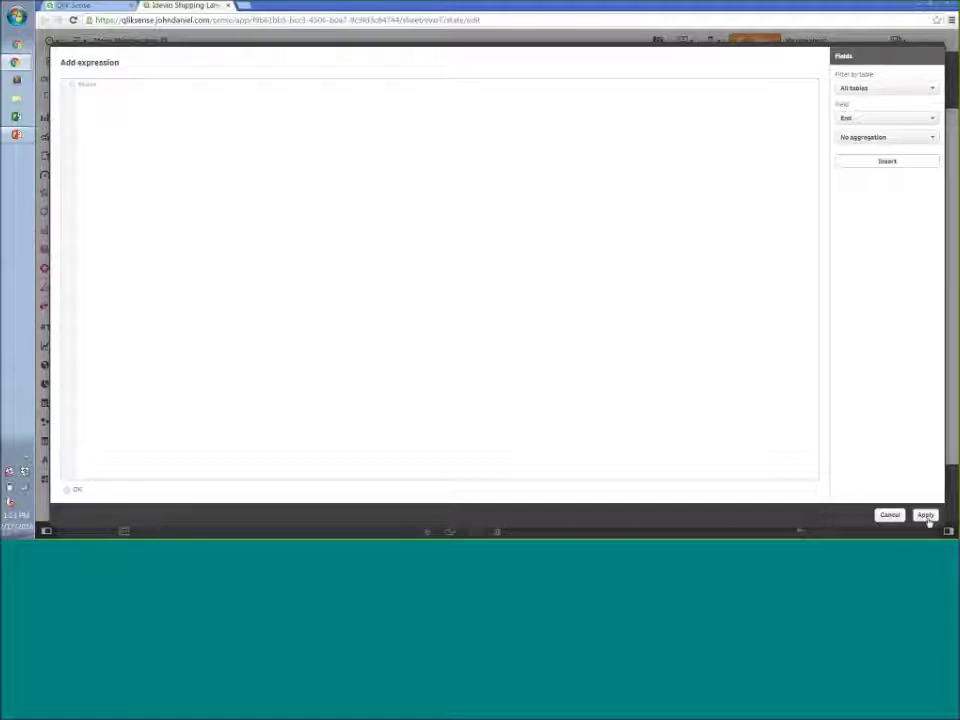
pyautogui.click(926, 516)
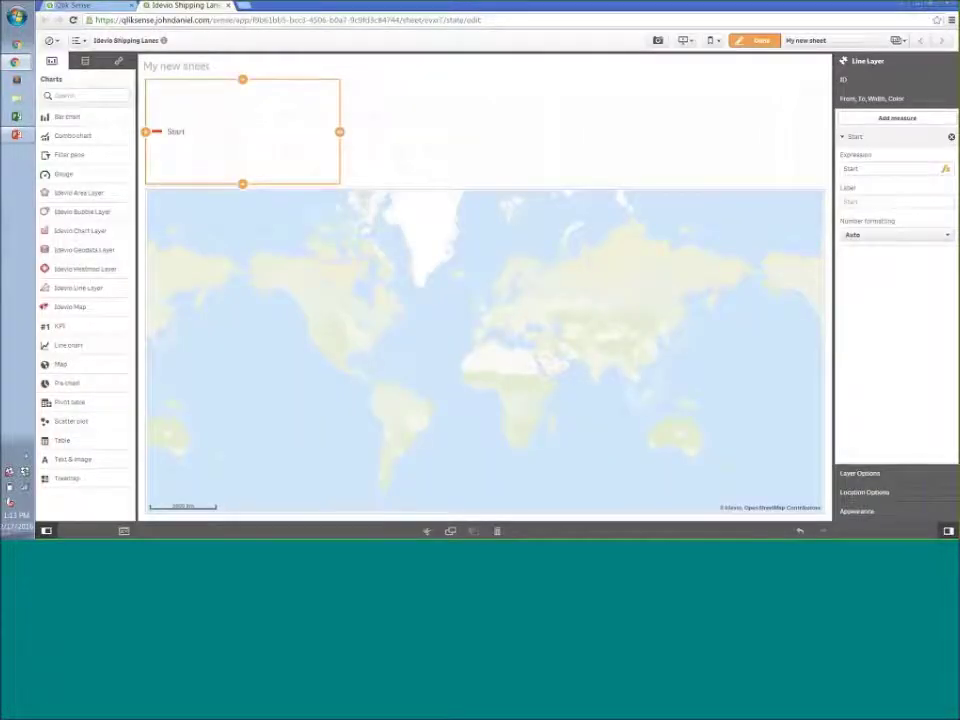
# Step: Add a second measure with the expression End to the line layer as the destination of the lines
pyautogui.click(900, 118)
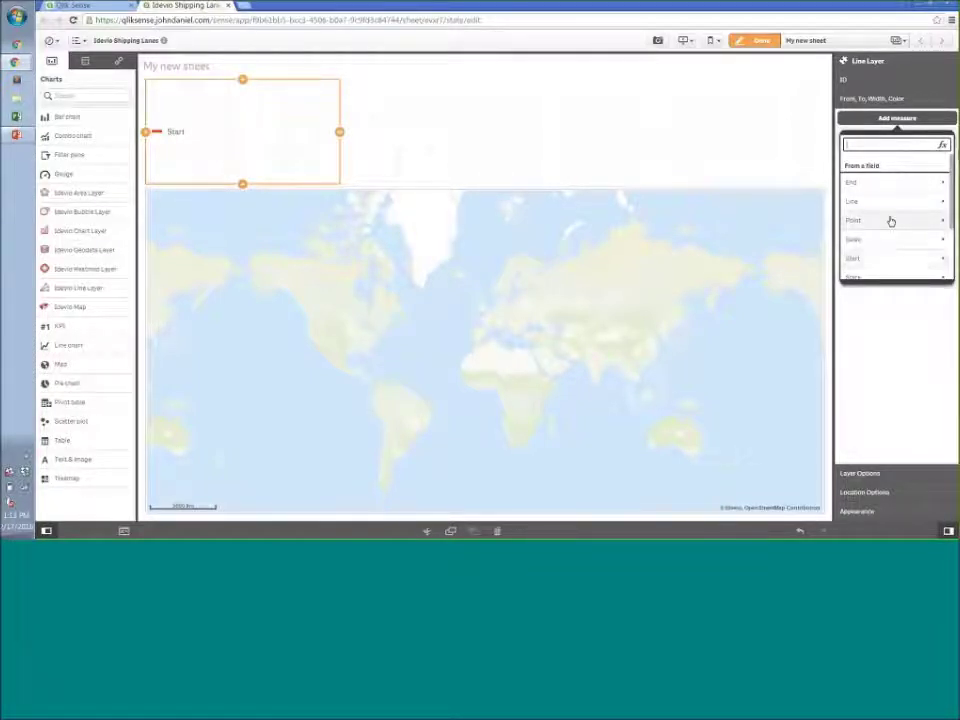
pyautogui.click(880, 257)
pyautogui.click(940, 166)
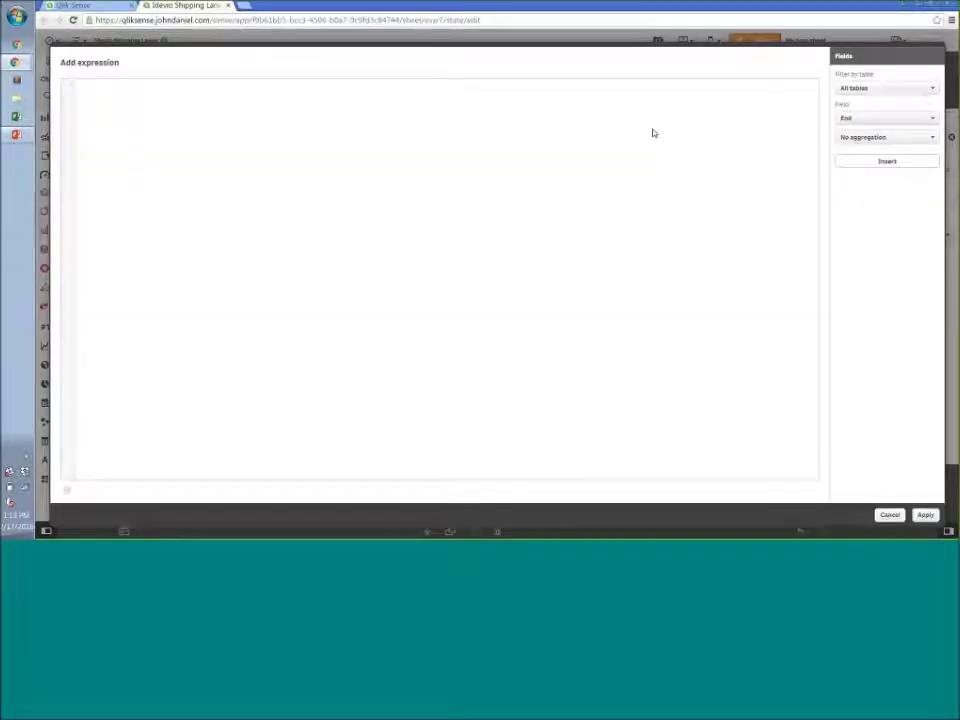
pyautogui.write('End')
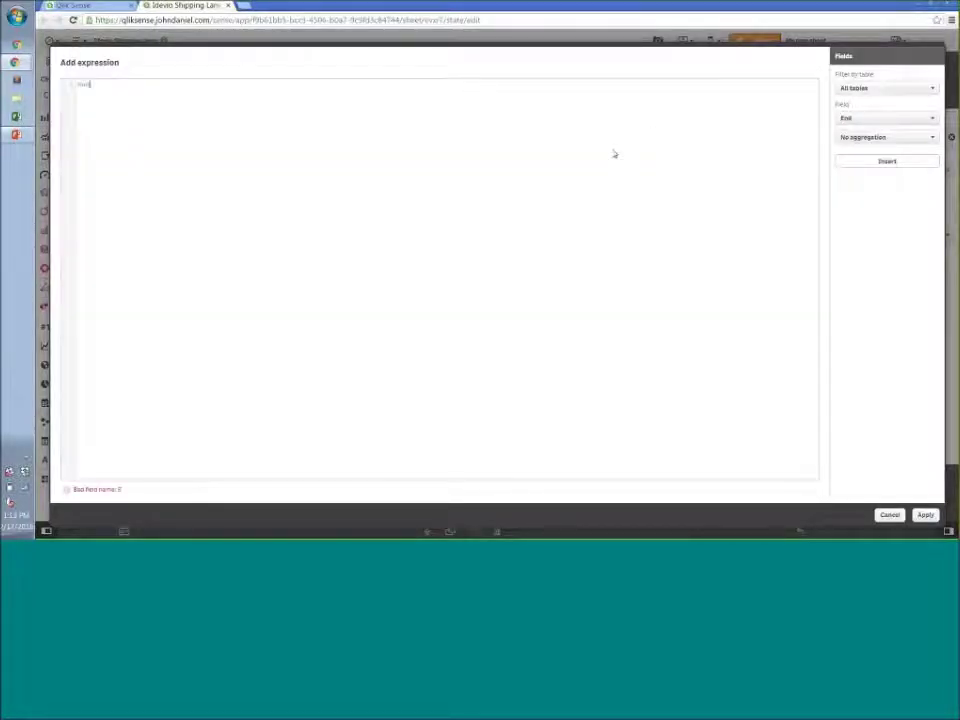
pyautogui.click(925, 514)
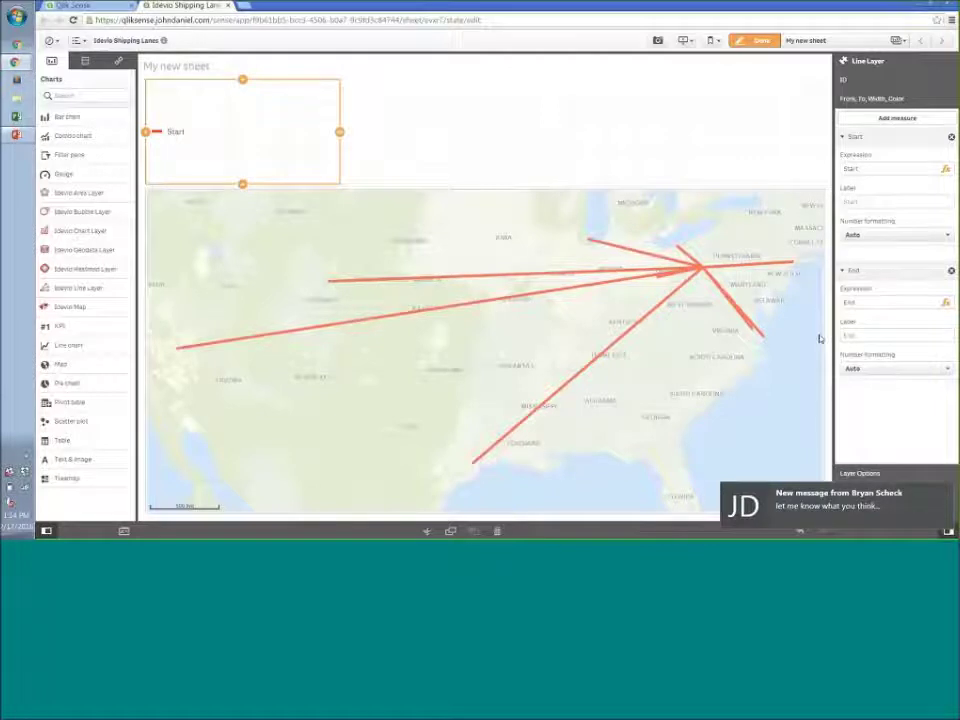
# Step: Add Sum(Sales) as the line layer's third measure to control the line width
pyautogui.click(83, 478)
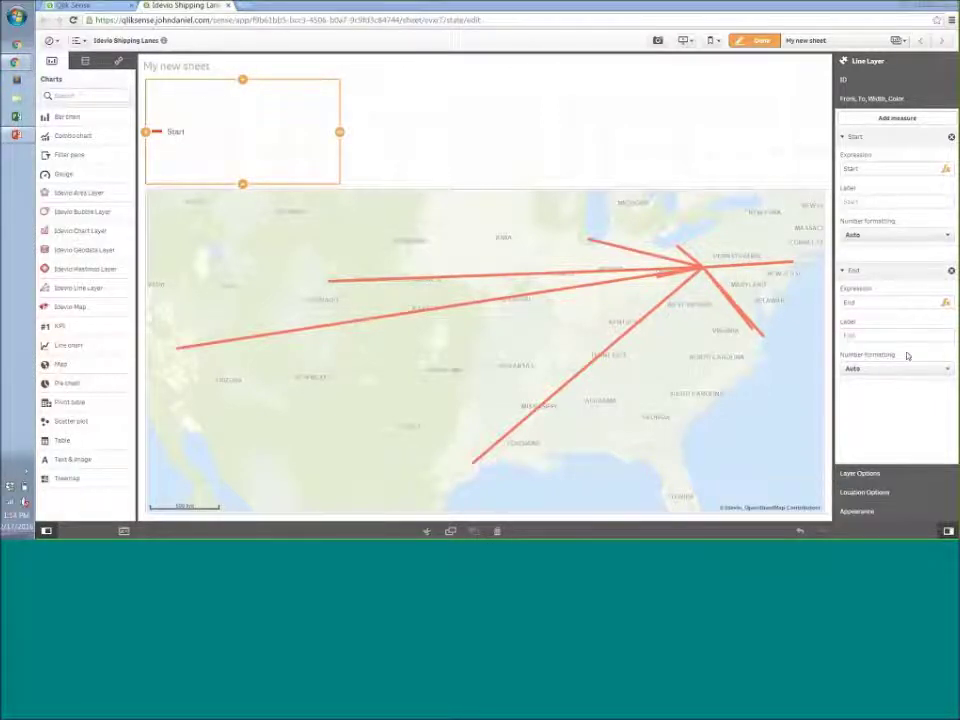
pyautogui.click(920, 120)
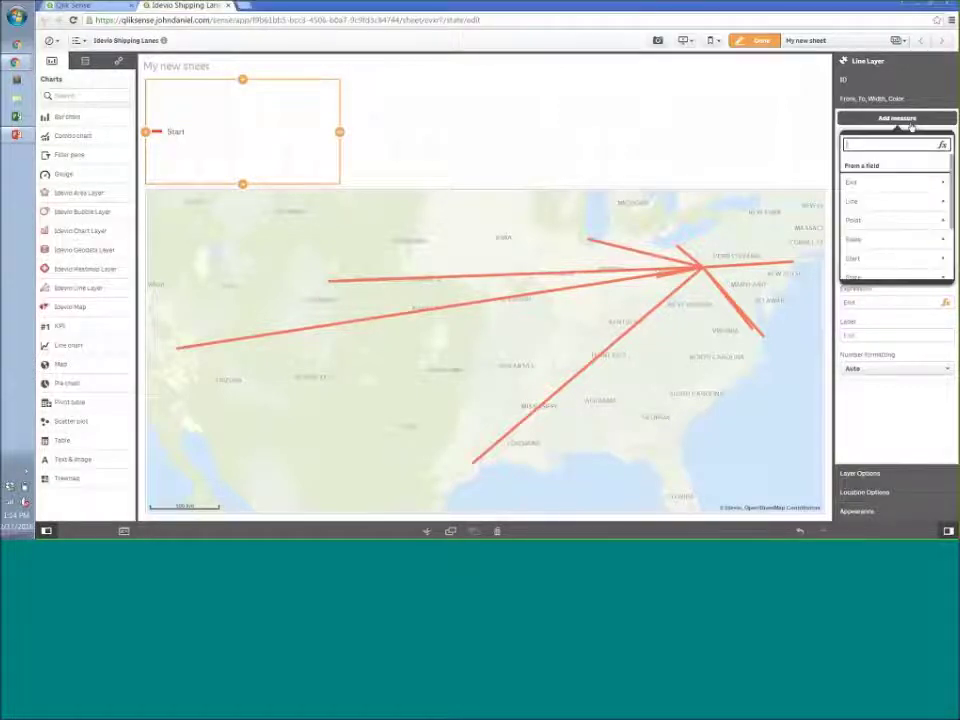
pyautogui.click(890, 242)
pyautogui.click(879, 184)
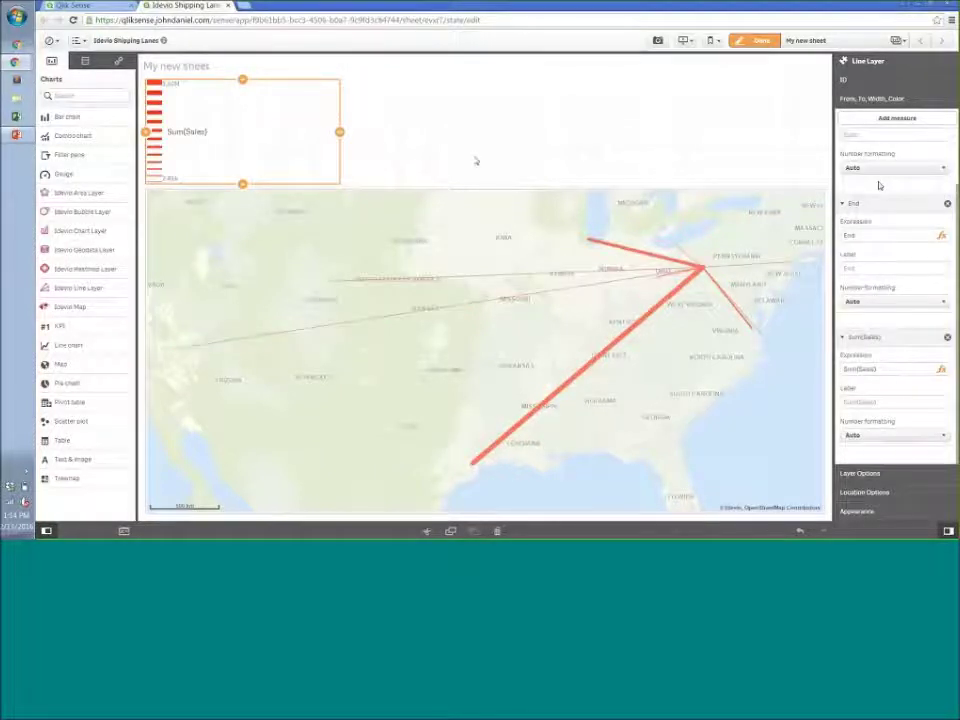
# Step: Label the line layer's Sum(Sales) measure Total Sales
pyautogui.moveTo(311, 152)
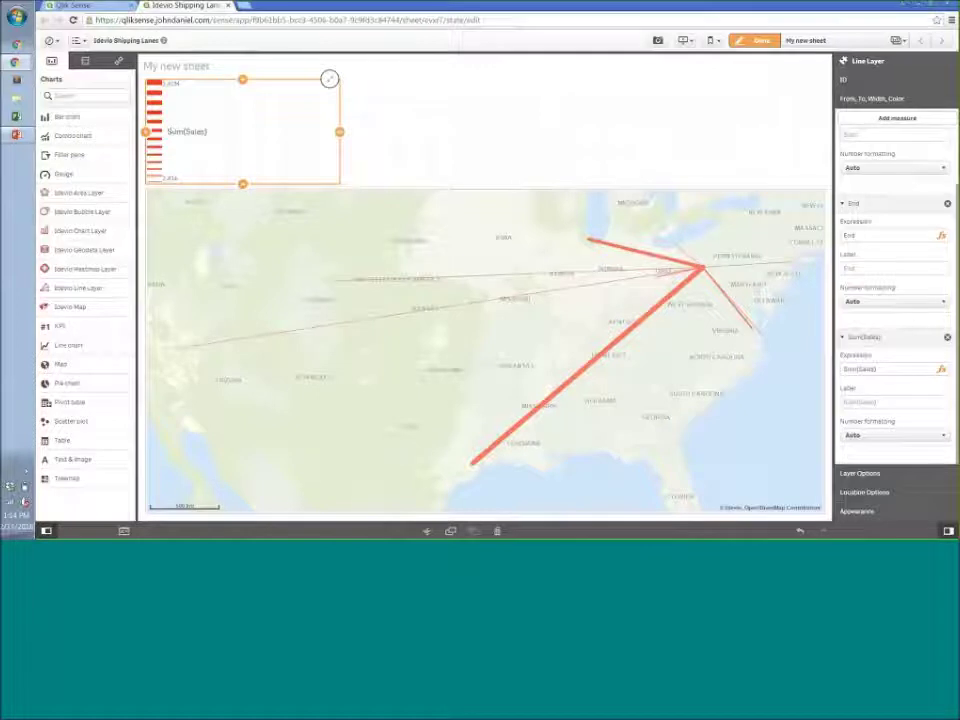
pyautogui.moveTo(590, 372)
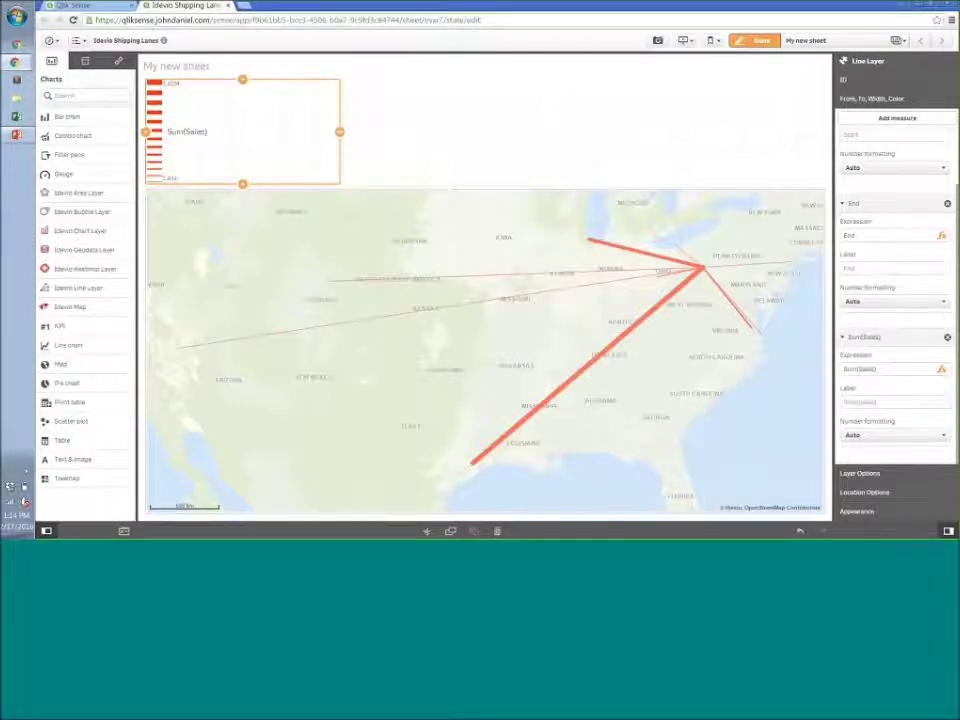
pyautogui.click(900, 402)
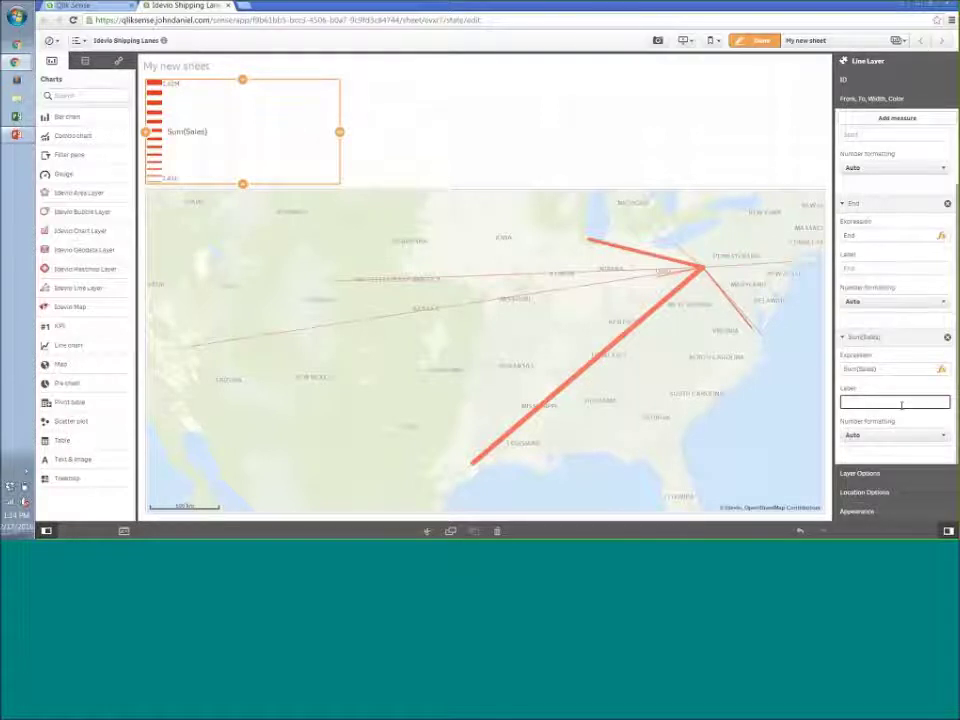
pyautogui.write('Sa')
pyautogui.write('tal Sales')
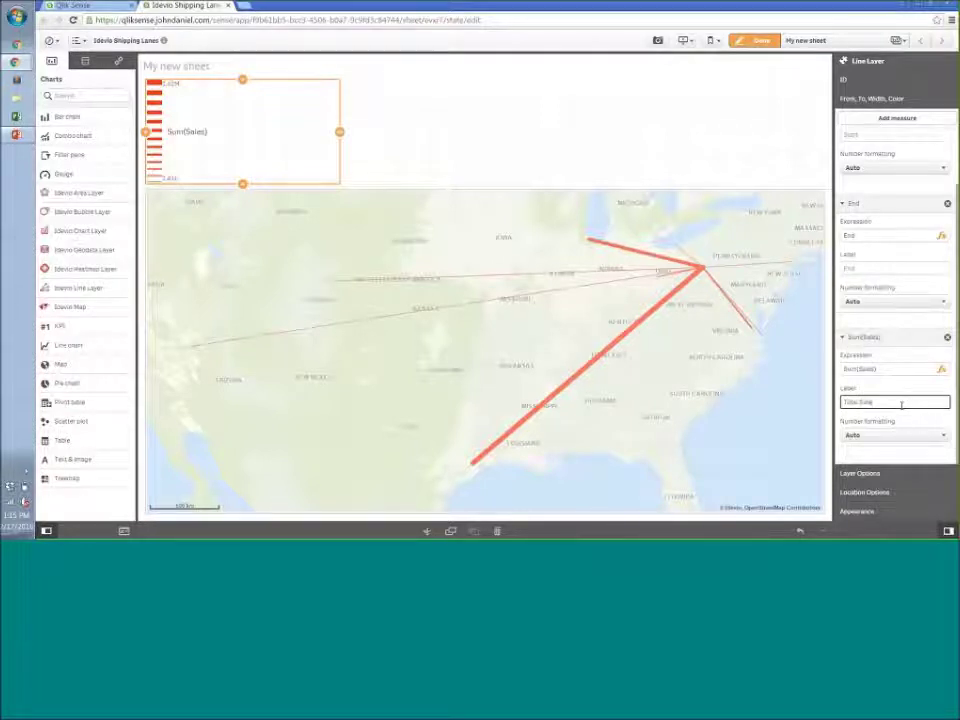
pyautogui.click(762, 152)
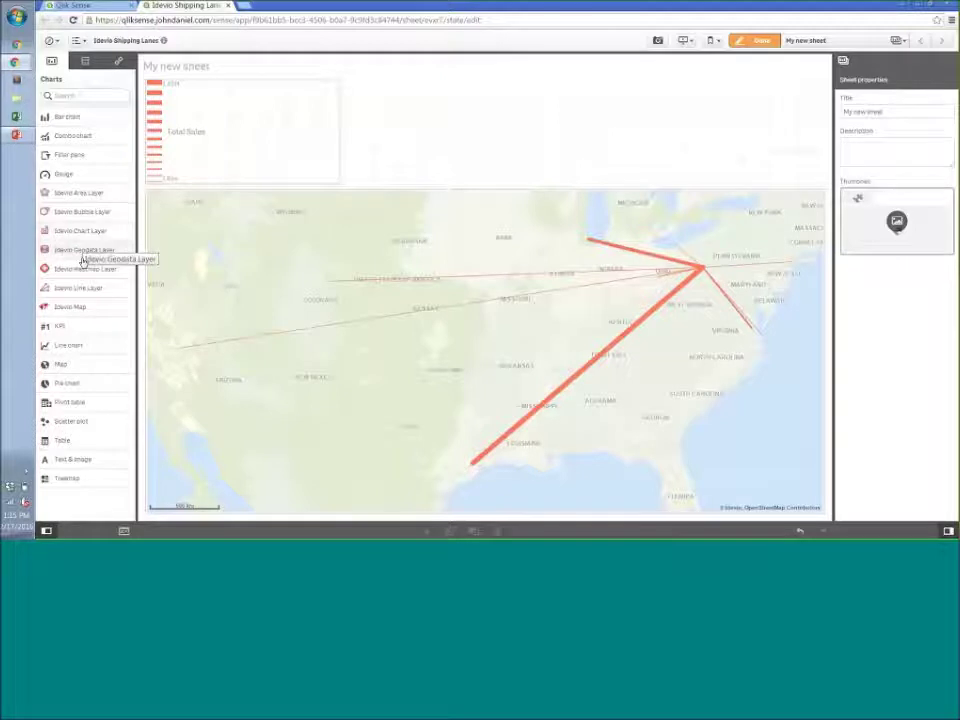
# Step: Place an Idevio Area Layer beside the line layer above the map and give it the dimension State
pyautogui.moveTo(678, 285)
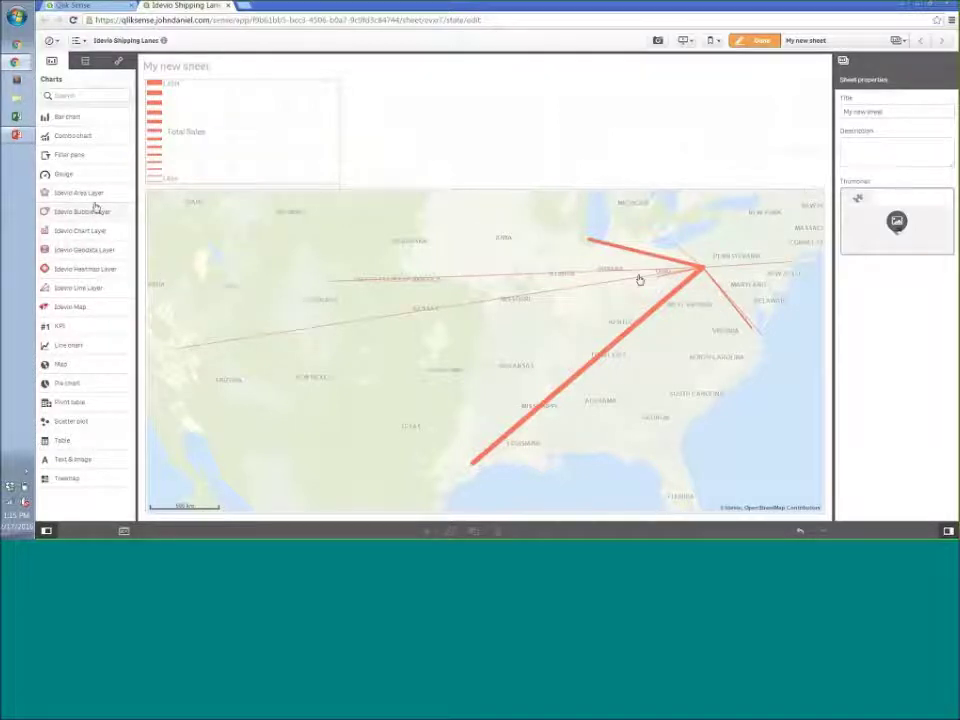
pyautogui.moveTo(94, 205); pyautogui.dragTo(461, 137)
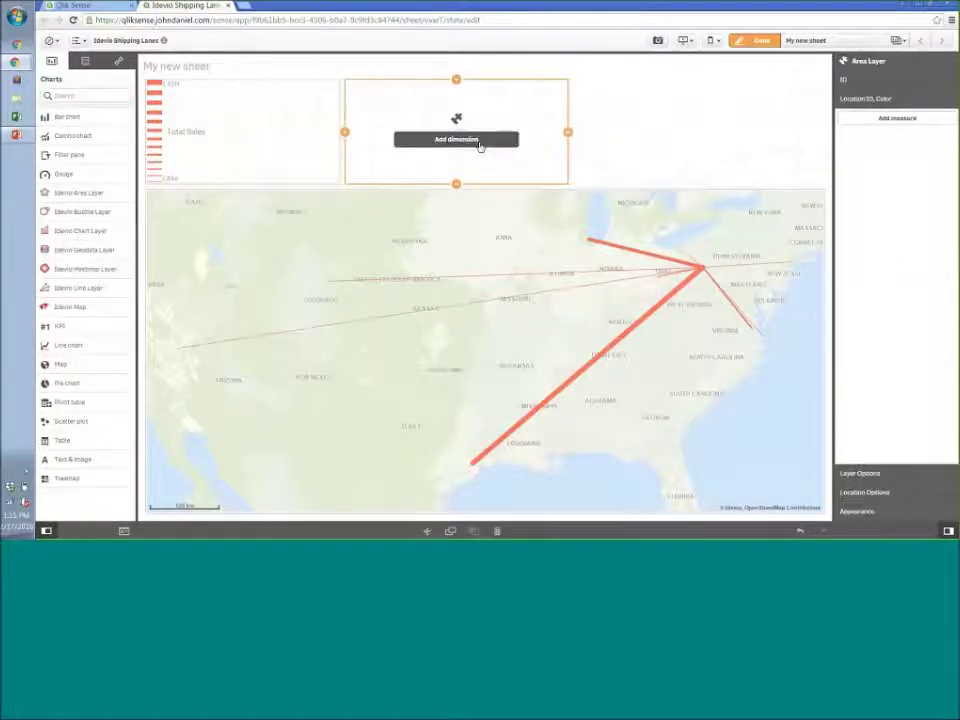
pyautogui.click(479, 146)
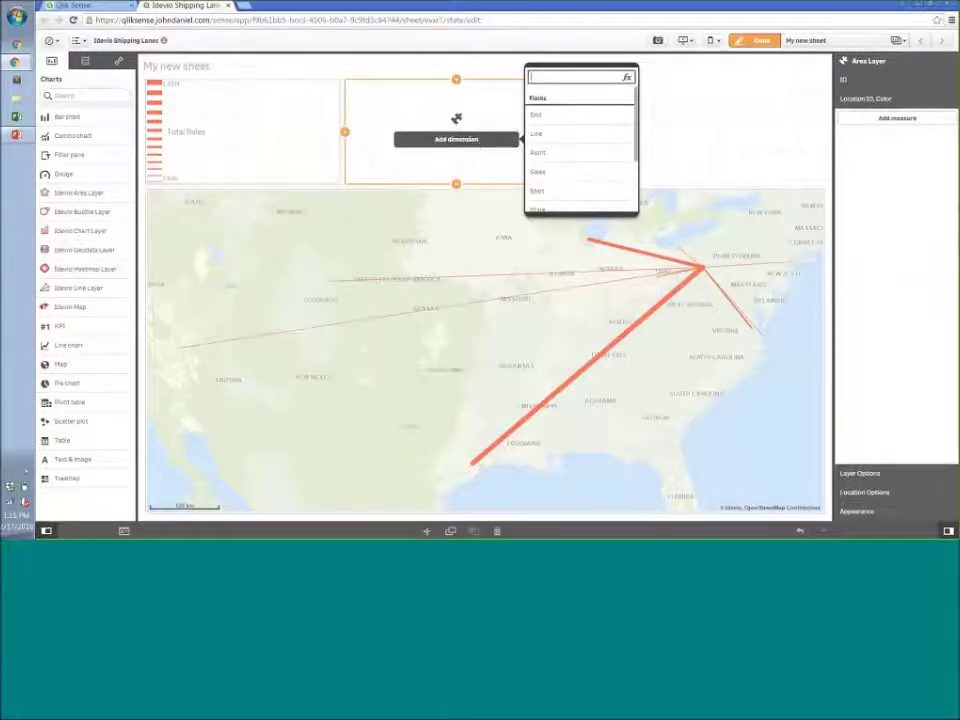
pyautogui.scroll(-2, 561, 190)
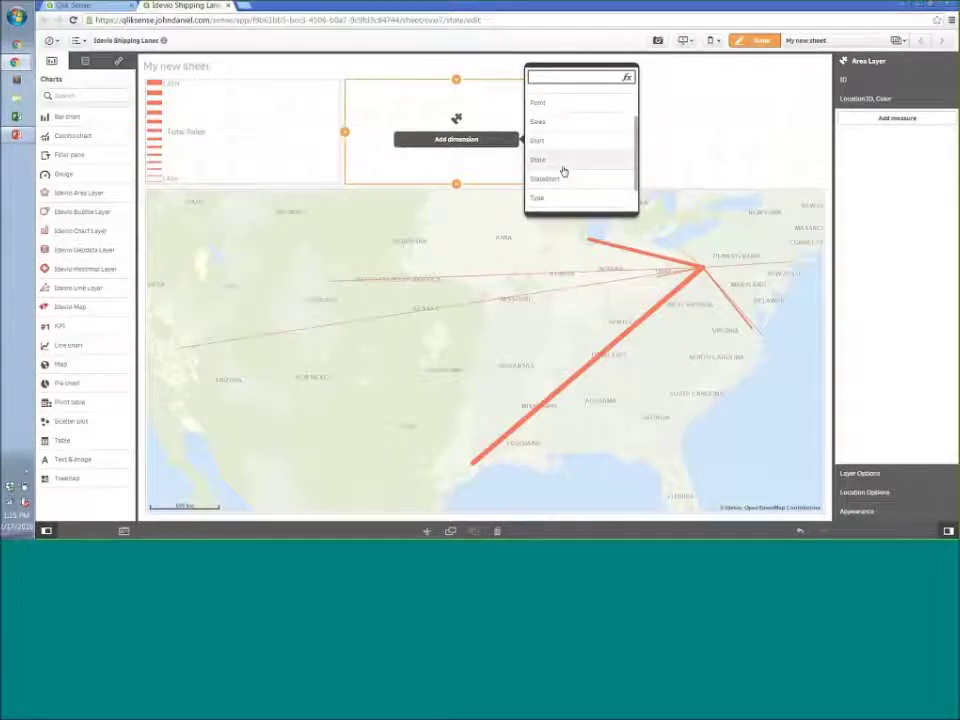
pyautogui.click(563, 172)
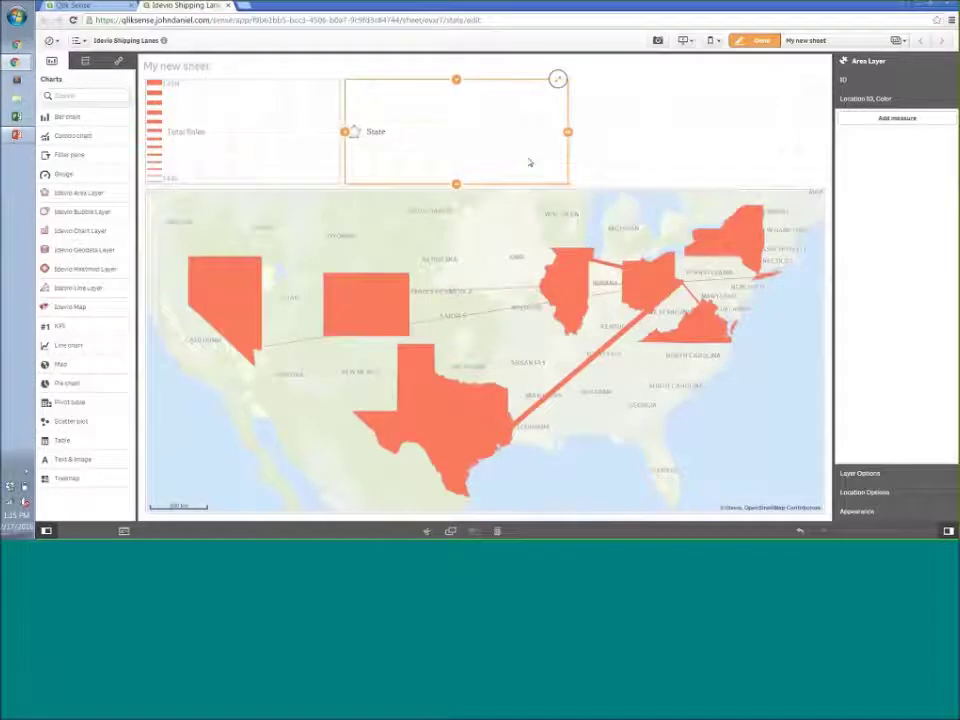
# Step: Add Sum(Sales) as a measure of the area layer to color the states by sales
pyautogui.click(910, 118)
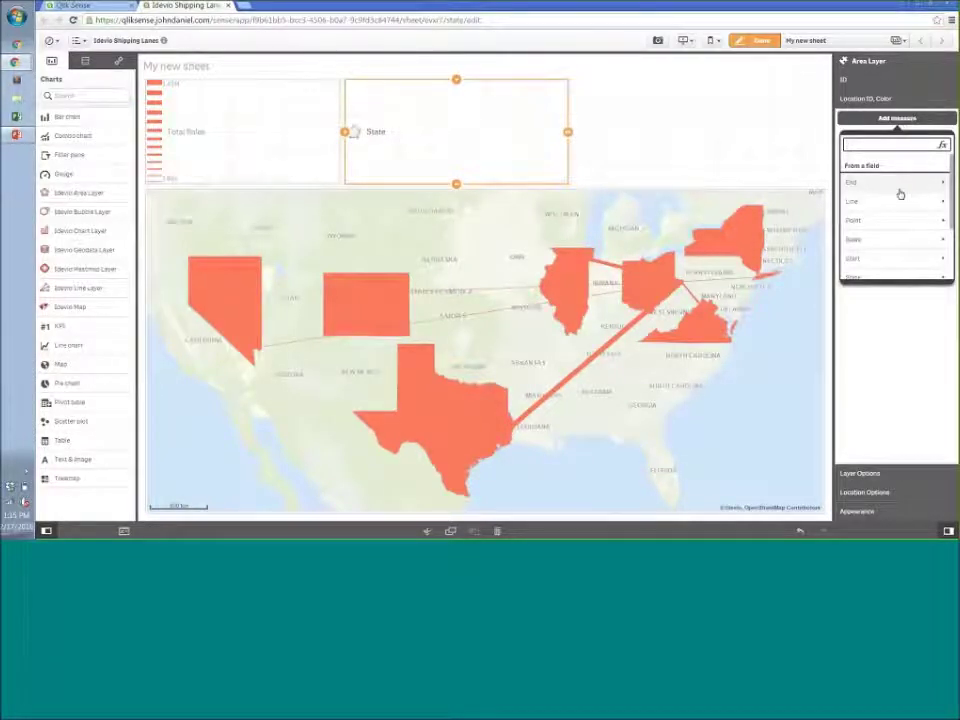
pyautogui.click(885, 240)
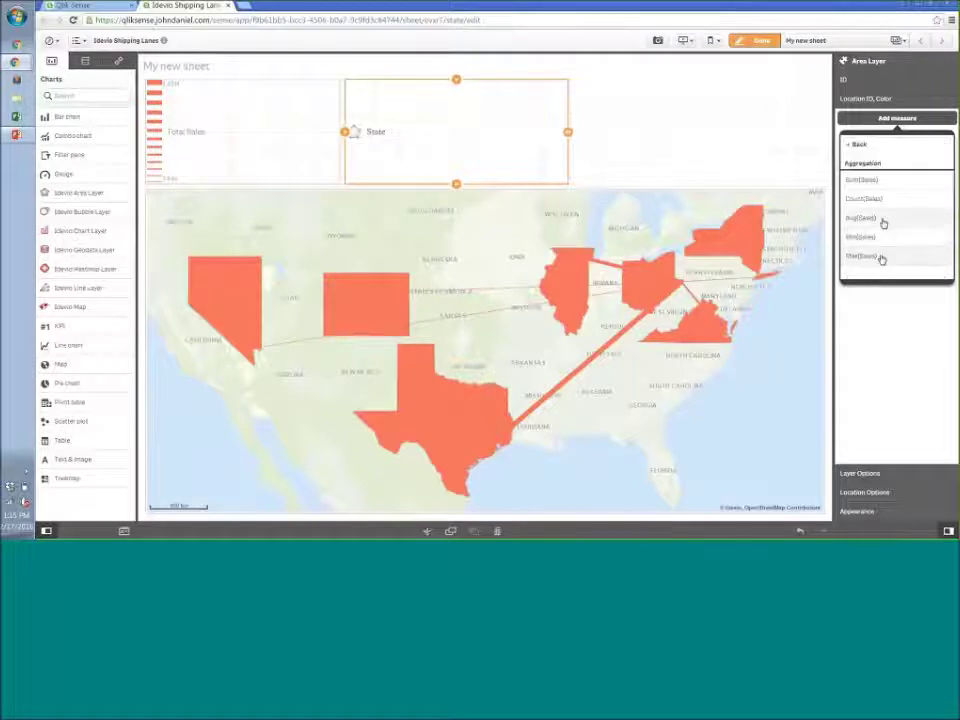
pyautogui.click(882, 185)
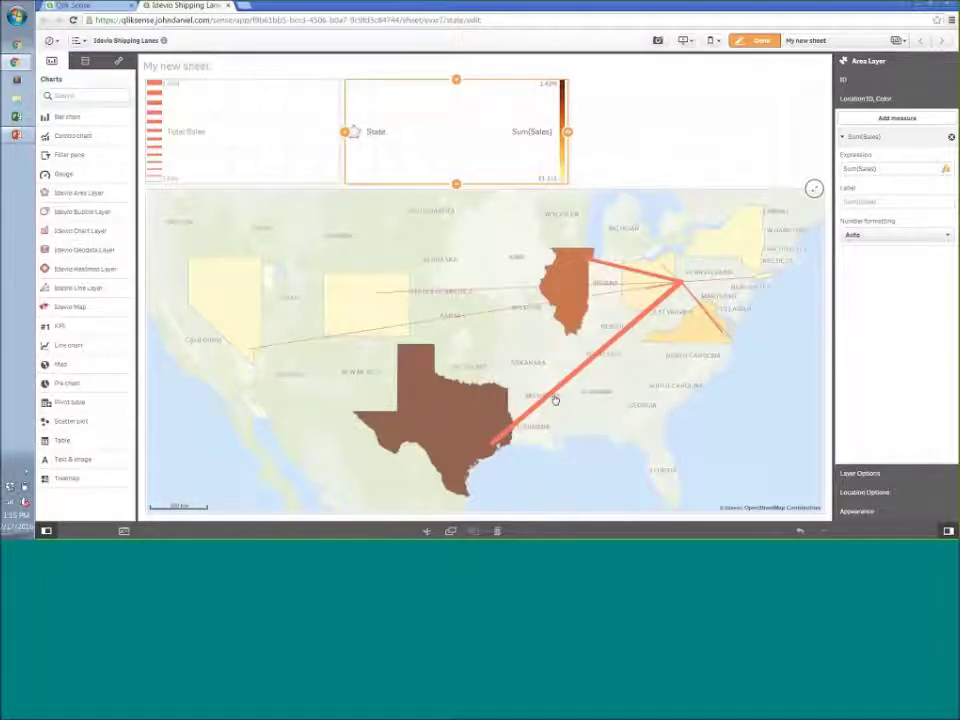
# Step: Narrow the State area layer and place an Idevio Chart Layer in the free space beside it
pyautogui.moveTo(445, 415)
pyautogui.moveTo(557, 78); pyautogui.dragTo(502, 137)
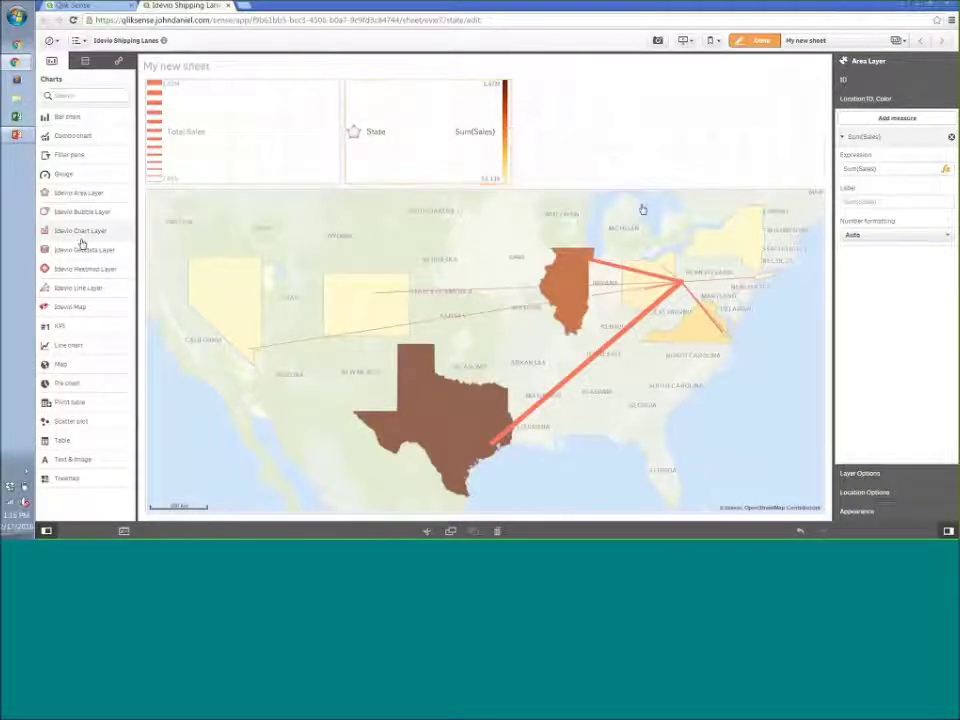
pyautogui.moveTo(81, 238); pyautogui.dragTo(656, 150)
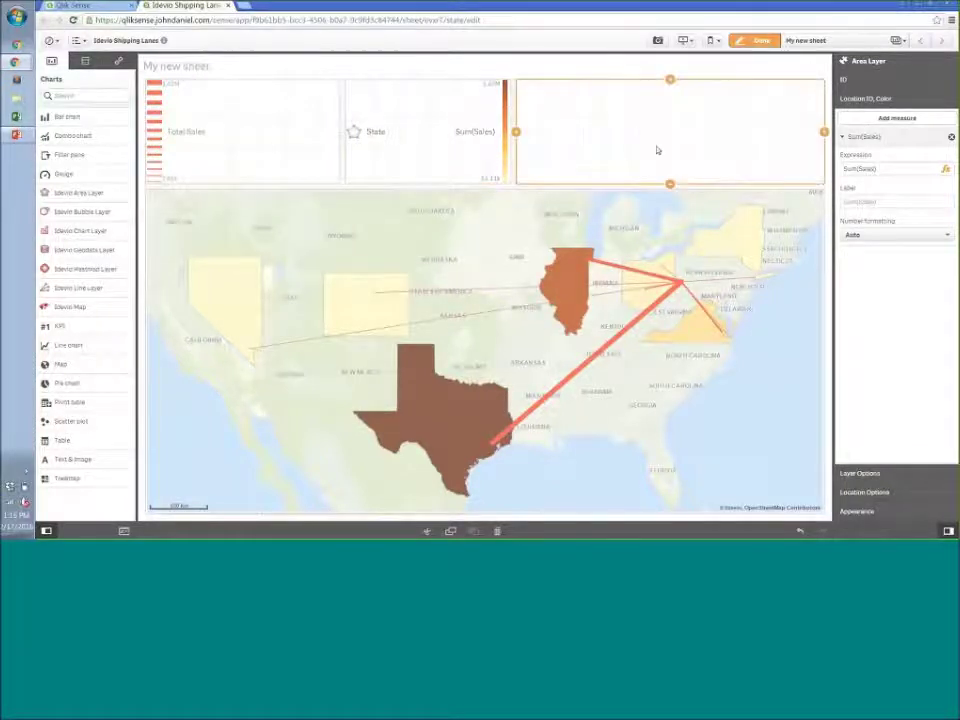
# Step: Give the chart layer State as its first dimension and Type as its chart dimension
pyautogui.click(690, 124)
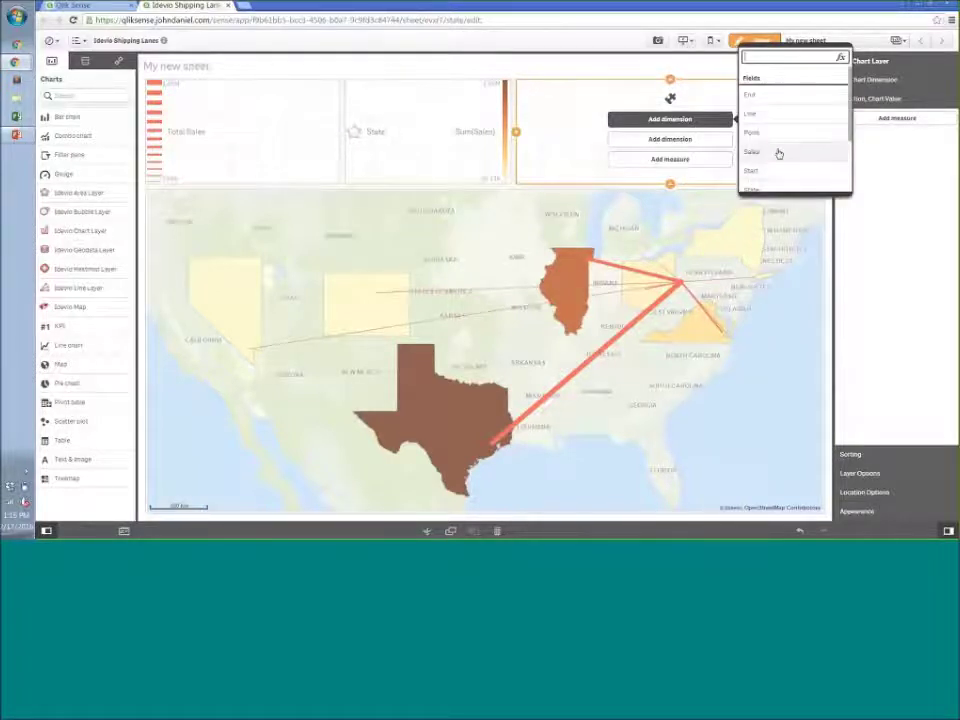
pyautogui.press('Escape')
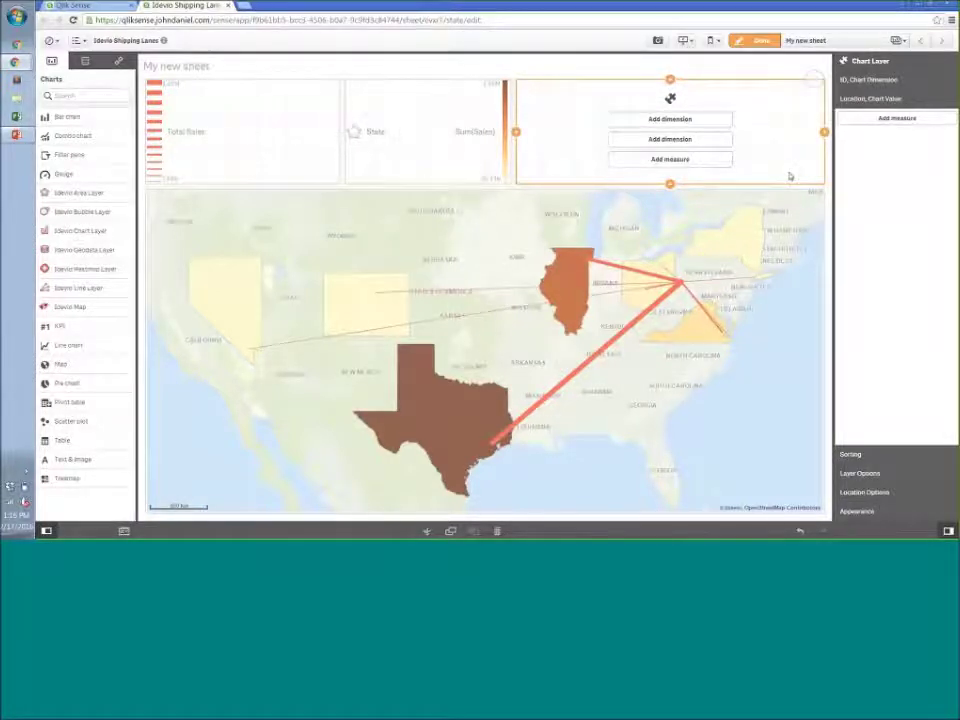
pyautogui.click(722, 120)
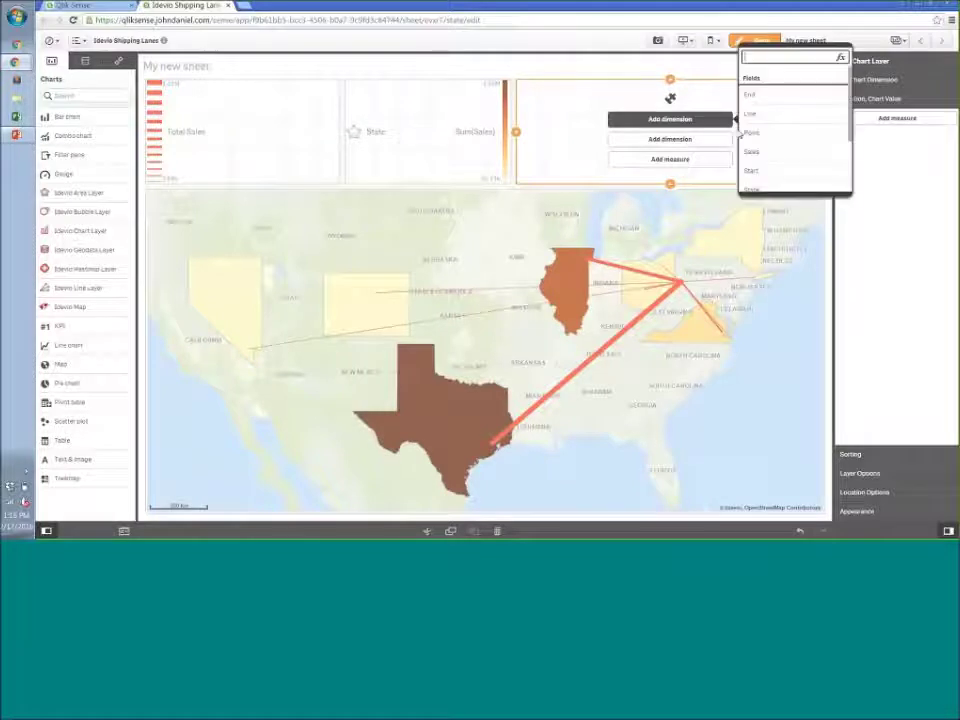
pyautogui.scroll(-2, 786, 161)
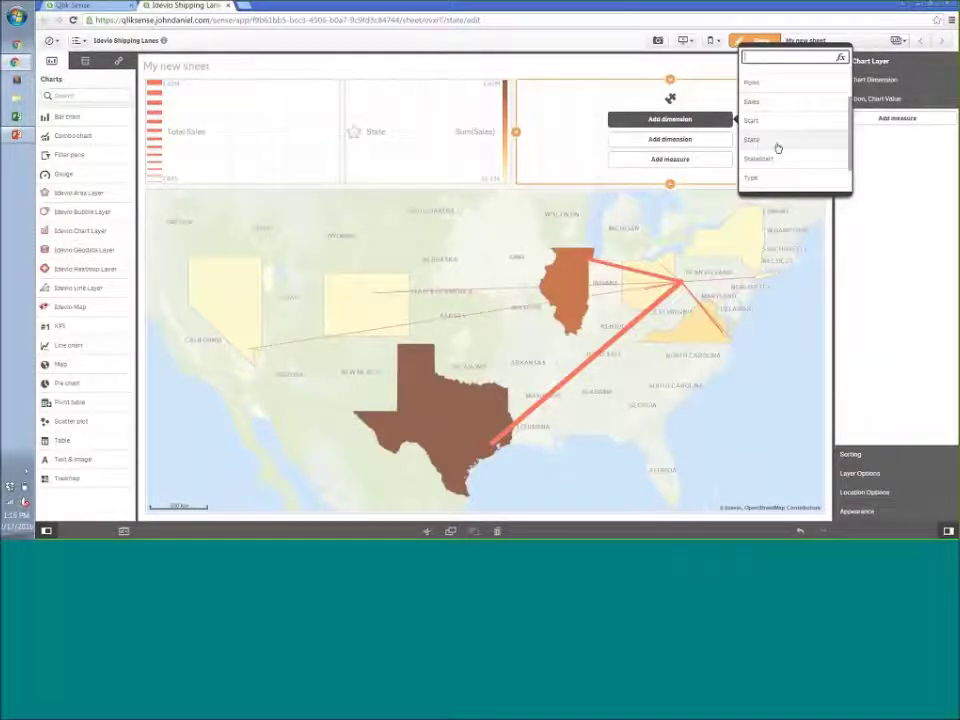
pyautogui.click(778, 146)
pyautogui.click(713, 140)
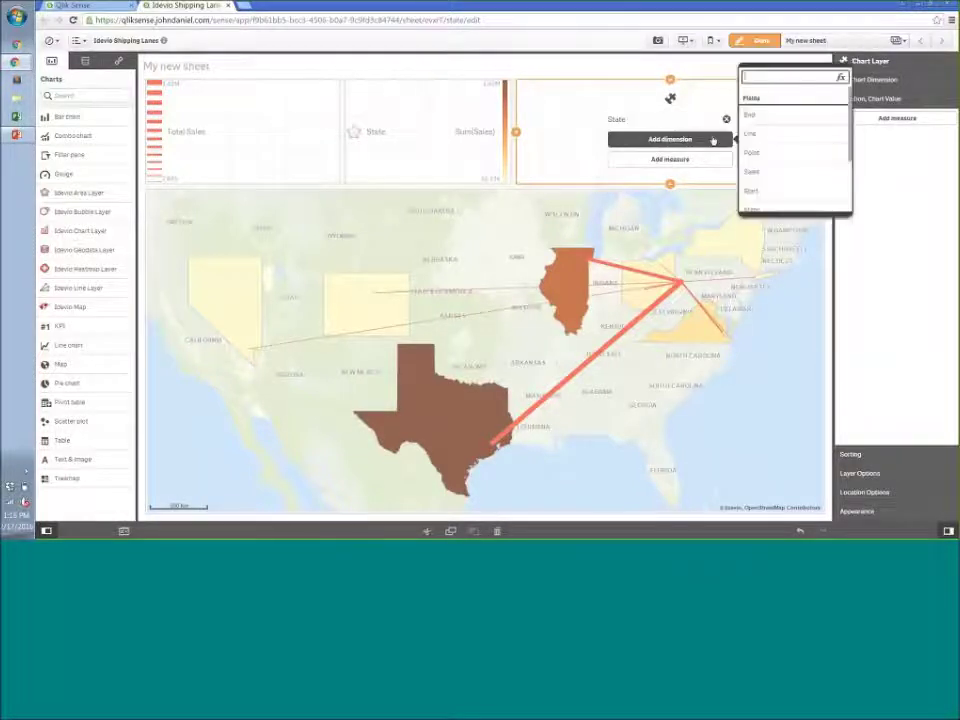
pyautogui.click(757, 197)
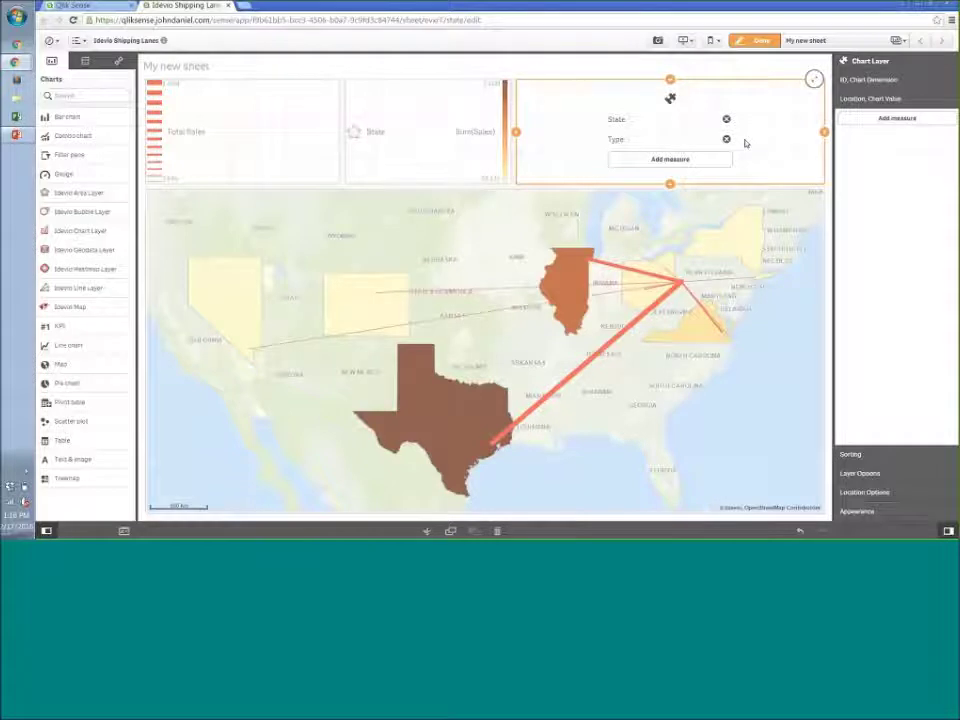
# Step: Add Sum(Sales) as the chart layer's measure and narrow the layer's box above the map
pyautogui.click(705, 159)
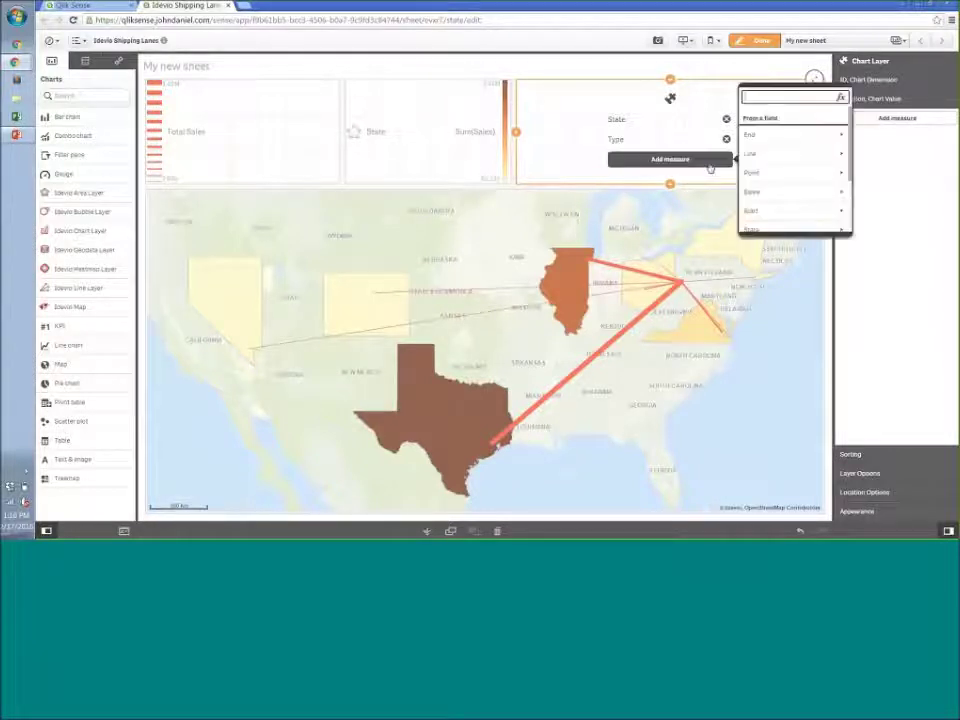
pyautogui.click(792, 190)
pyautogui.click(790, 195)
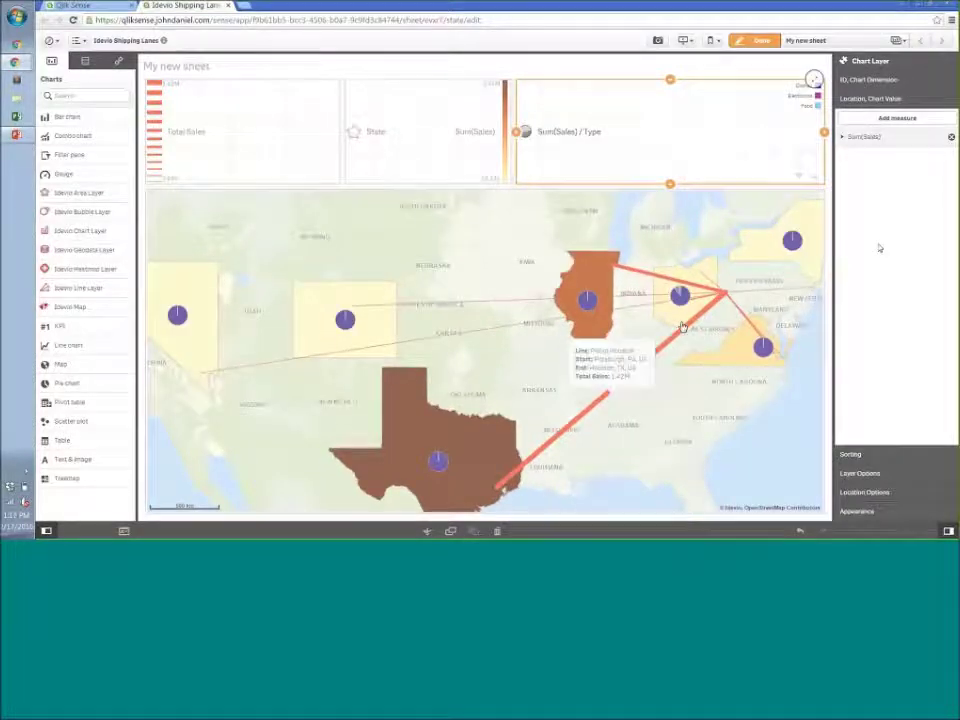
pyautogui.moveTo(679, 303)
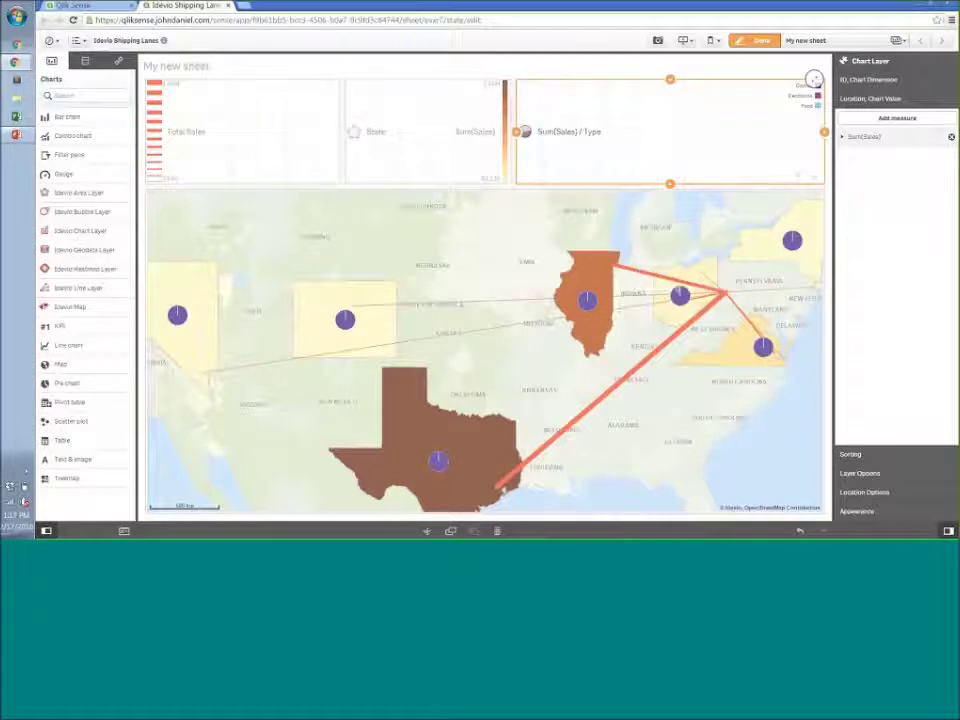
pyautogui.moveTo(824, 131); pyautogui.dragTo(736, 136)
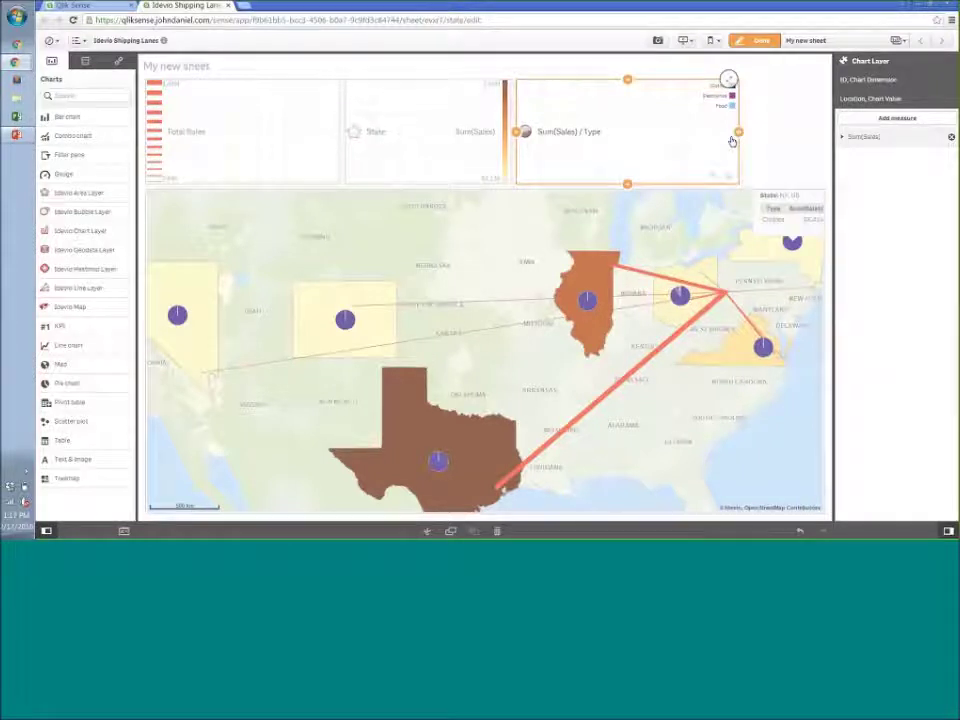
# Step: Keep Pie Charts as the chart layer's chart type and reduce the radius of the pies
pyautogui.click(856, 511)
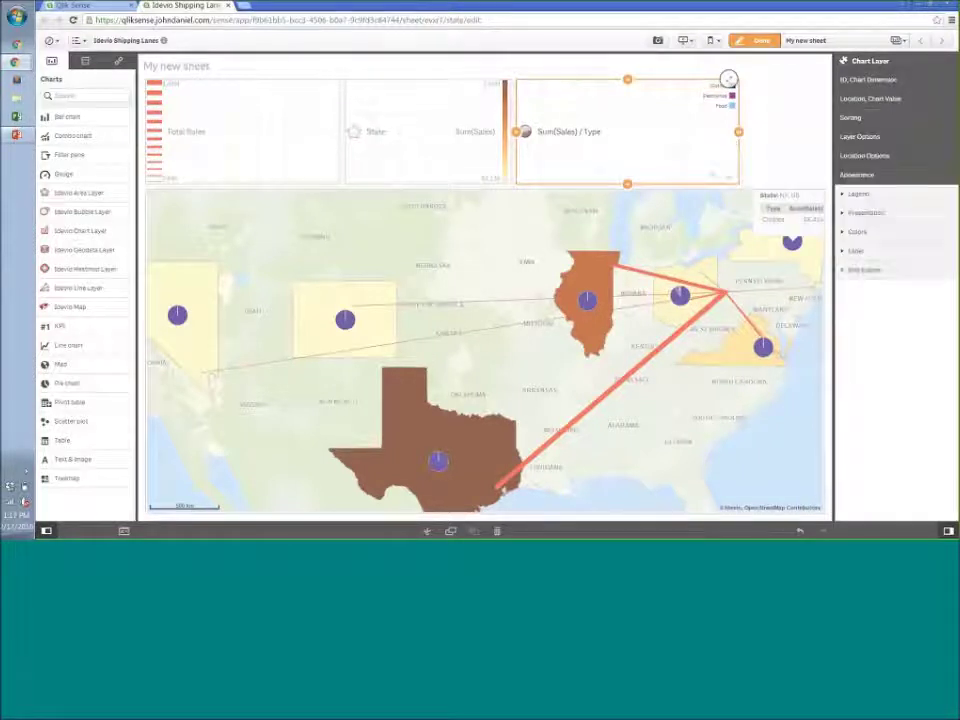
pyautogui.click(869, 215)
pyautogui.click(890, 244)
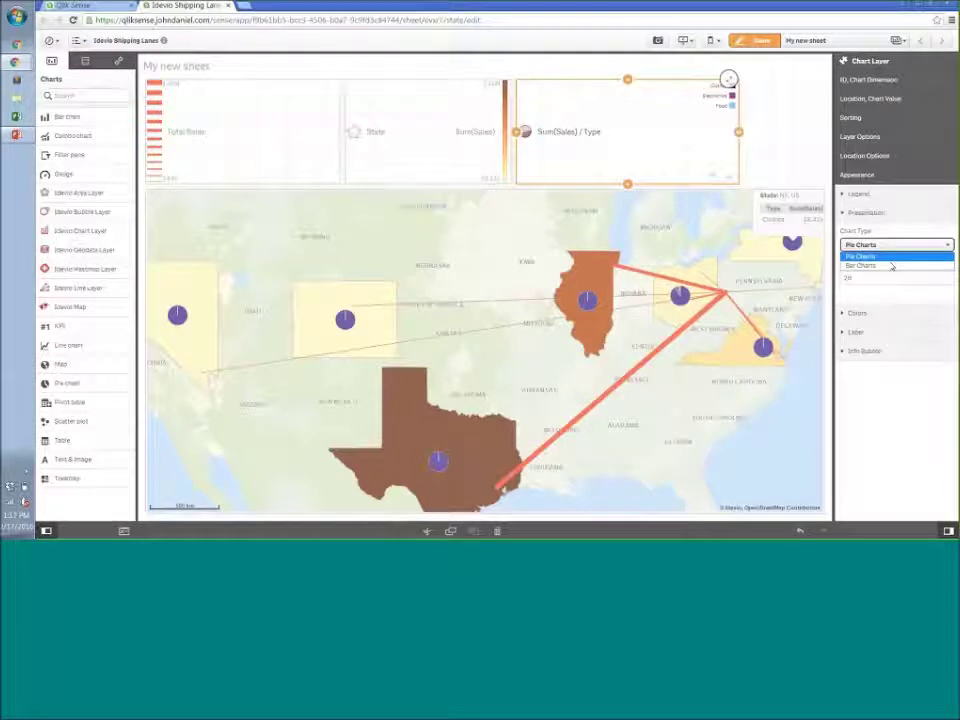
pyautogui.click(892, 266)
pyautogui.click(886, 246)
pyautogui.click(886, 256)
pyautogui.click(865, 277)
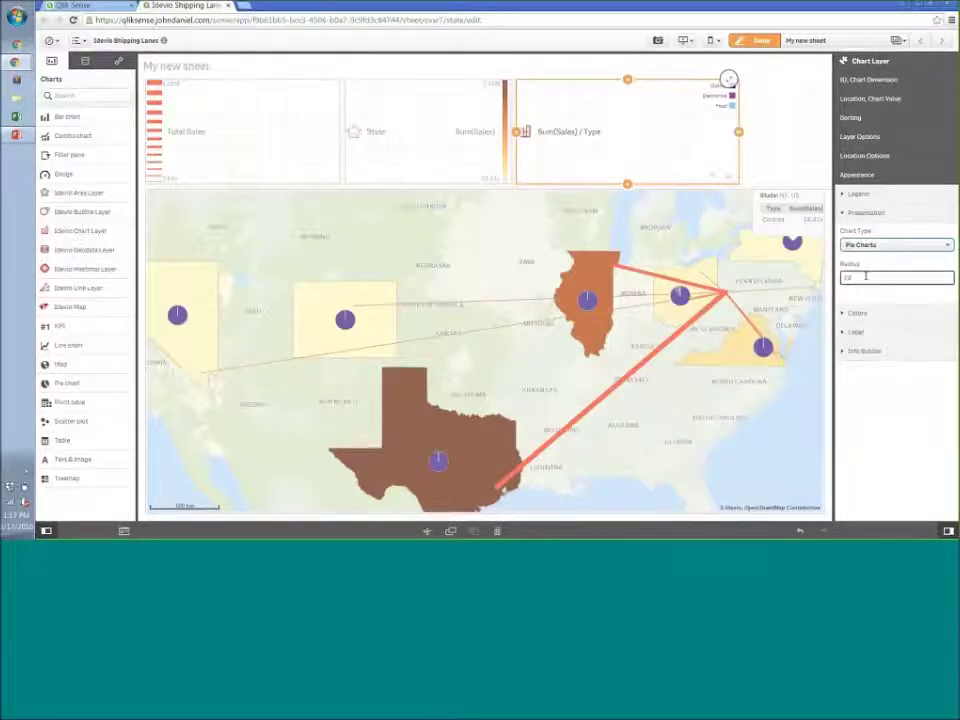
pyautogui.click(787, 167)
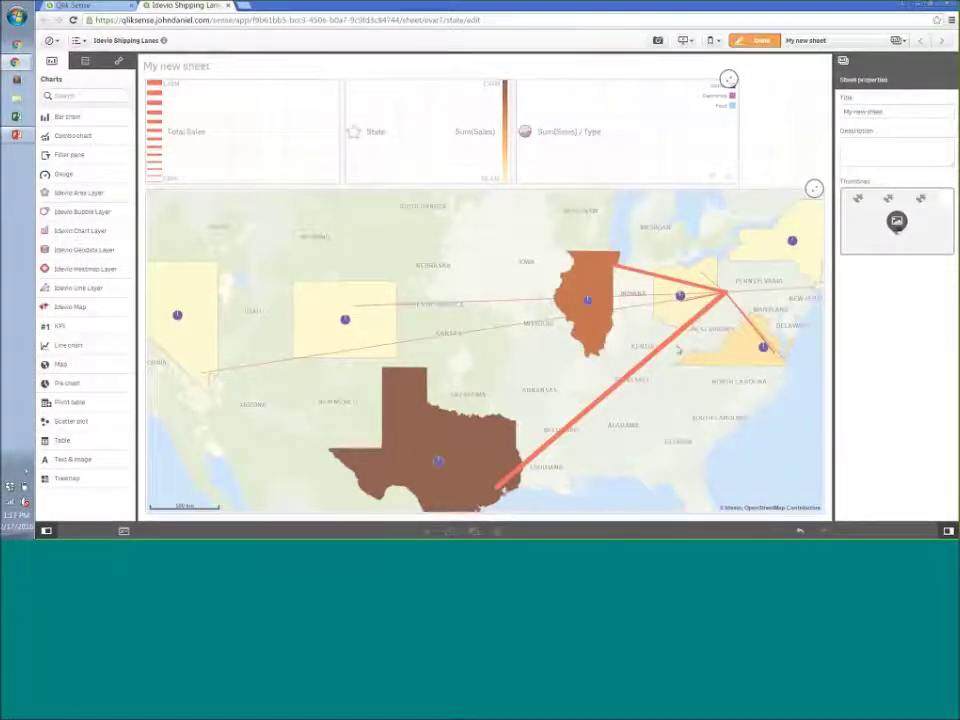
# Step: Finish editing the sheet and toggle the area layer's visibility off and on again
pyautogui.click(761, 42)
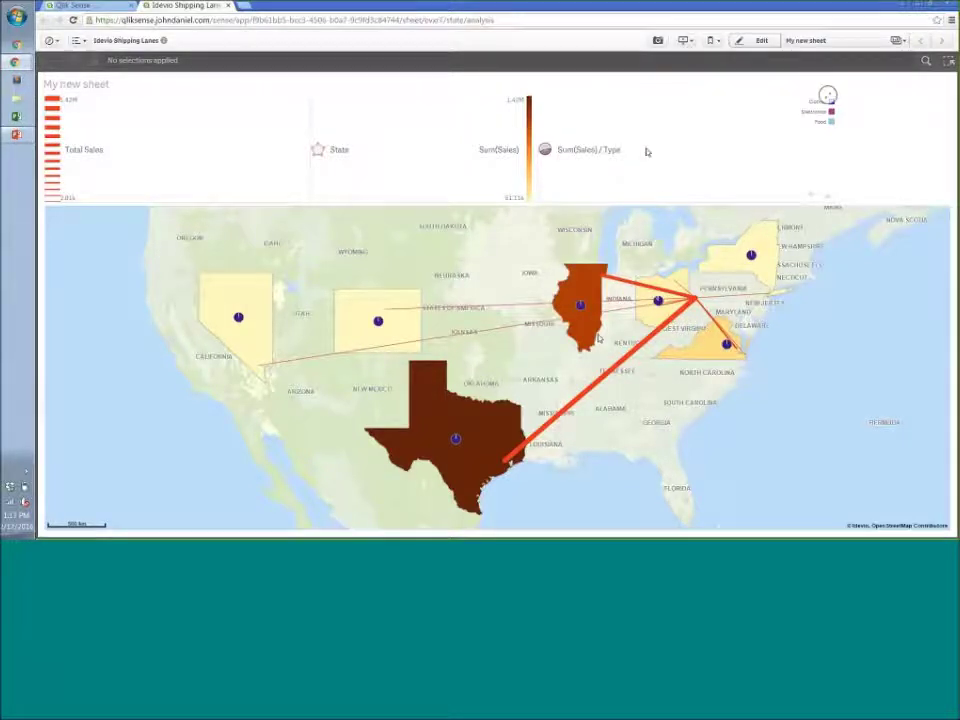
pyautogui.click(525, 96)
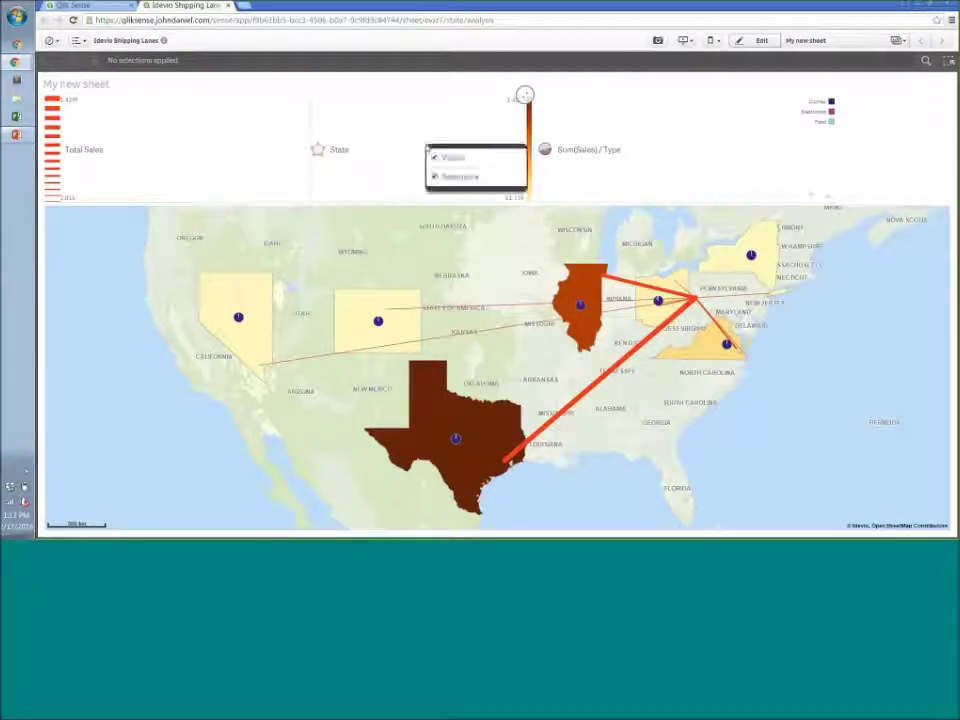
pyautogui.click(436, 158)
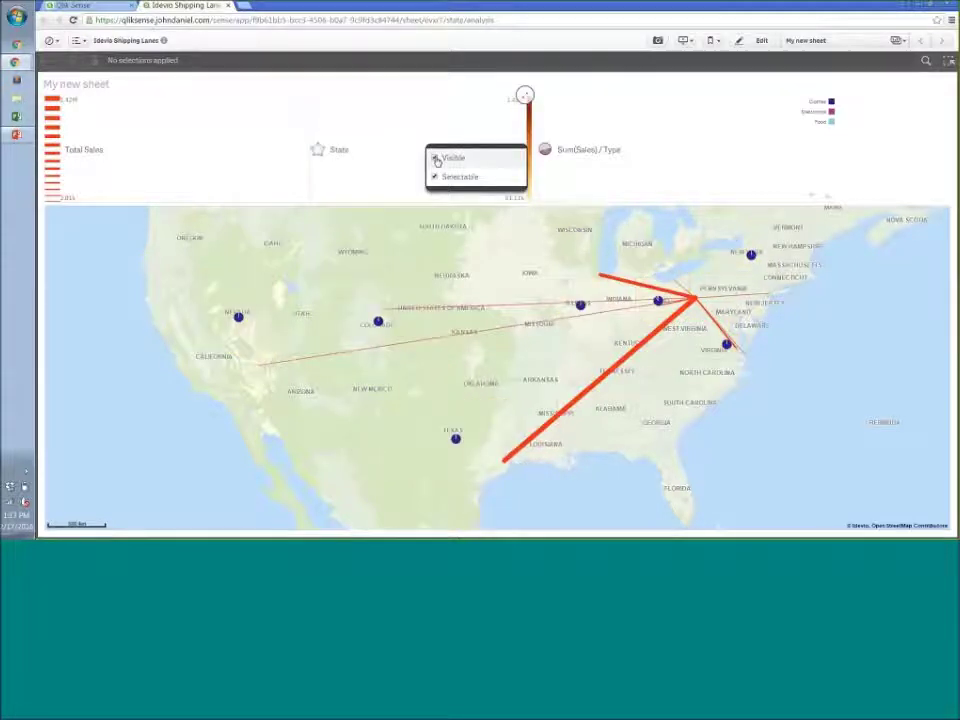
pyautogui.click(436, 158)
# Step: Toggle the chart layer's visibility off and on again to test hiding the pies on the map
pyautogui.click(828, 96)
pyautogui.click(710, 173)
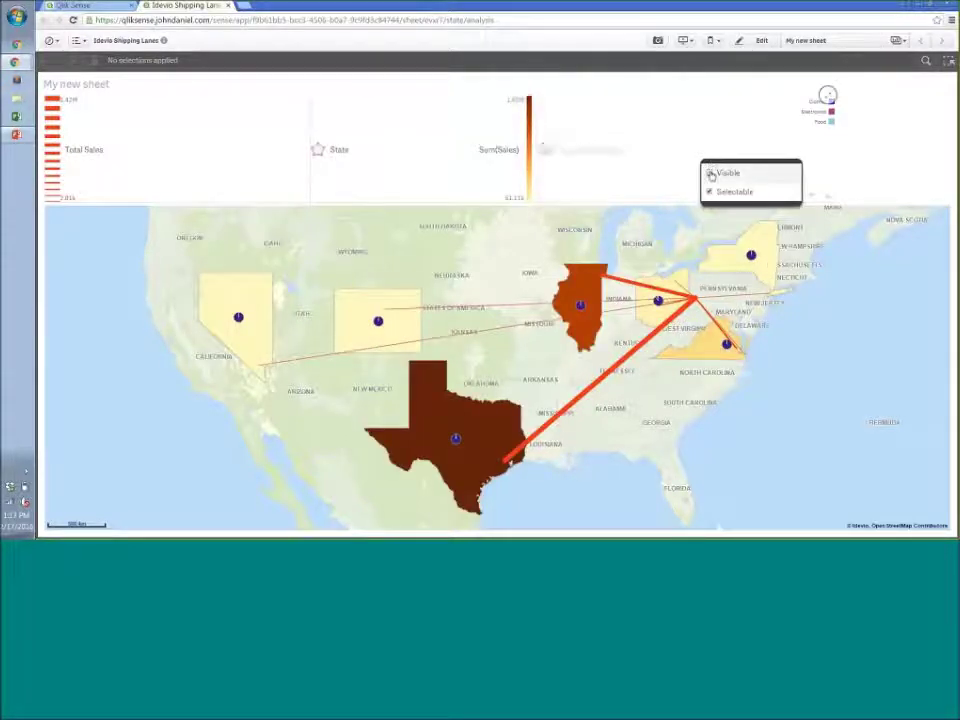
pyautogui.click(710, 174)
pyautogui.click(710, 174)
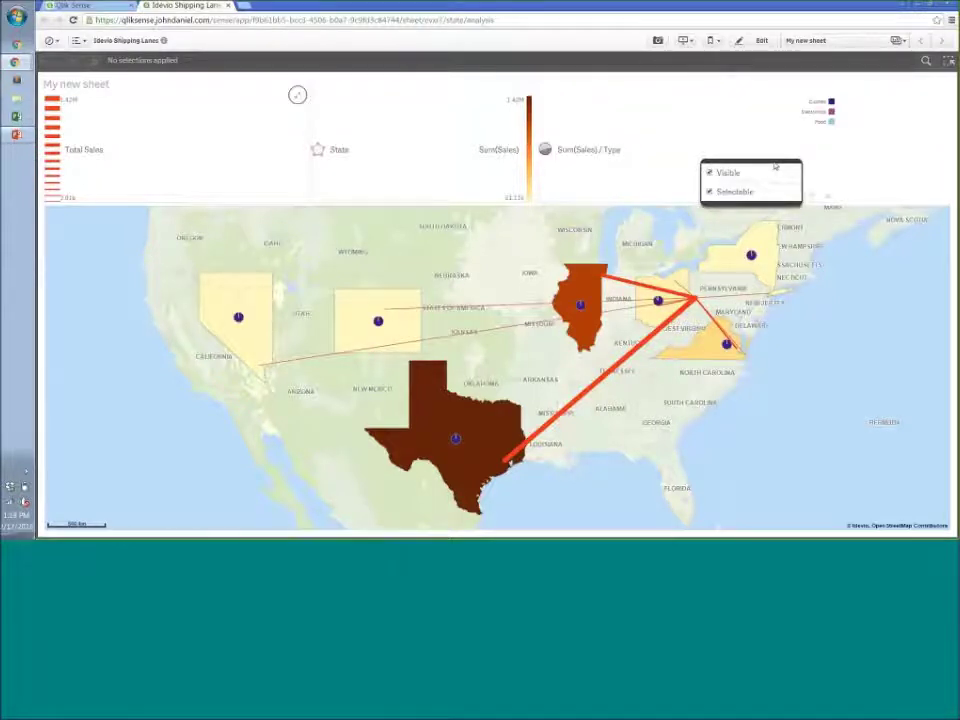
pyautogui.moveTo(470, 437)
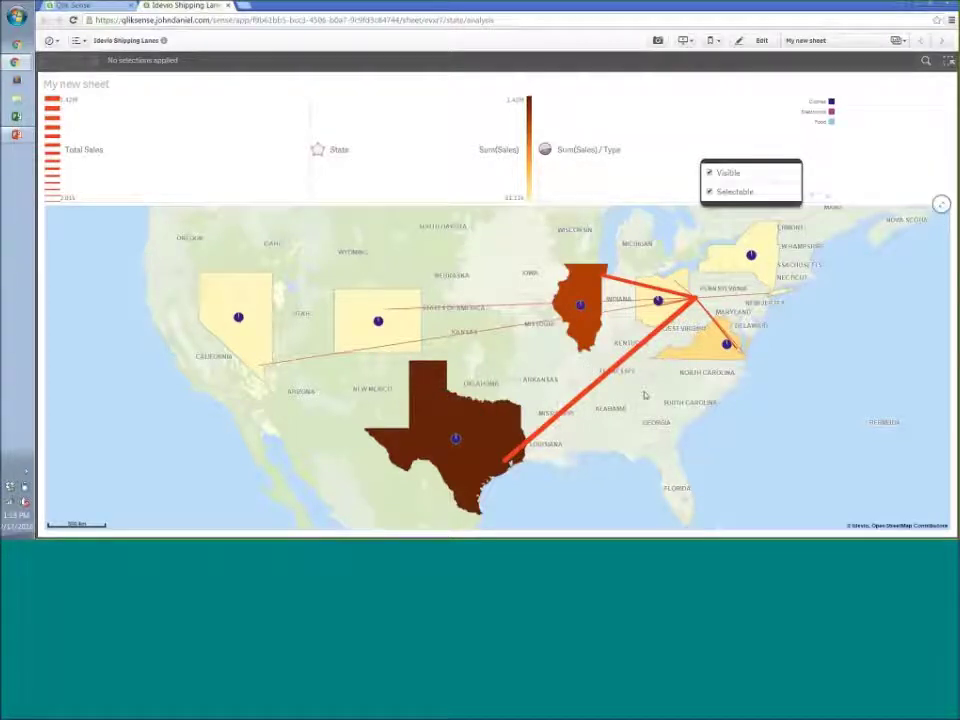
pyautogui.click(889, 160)
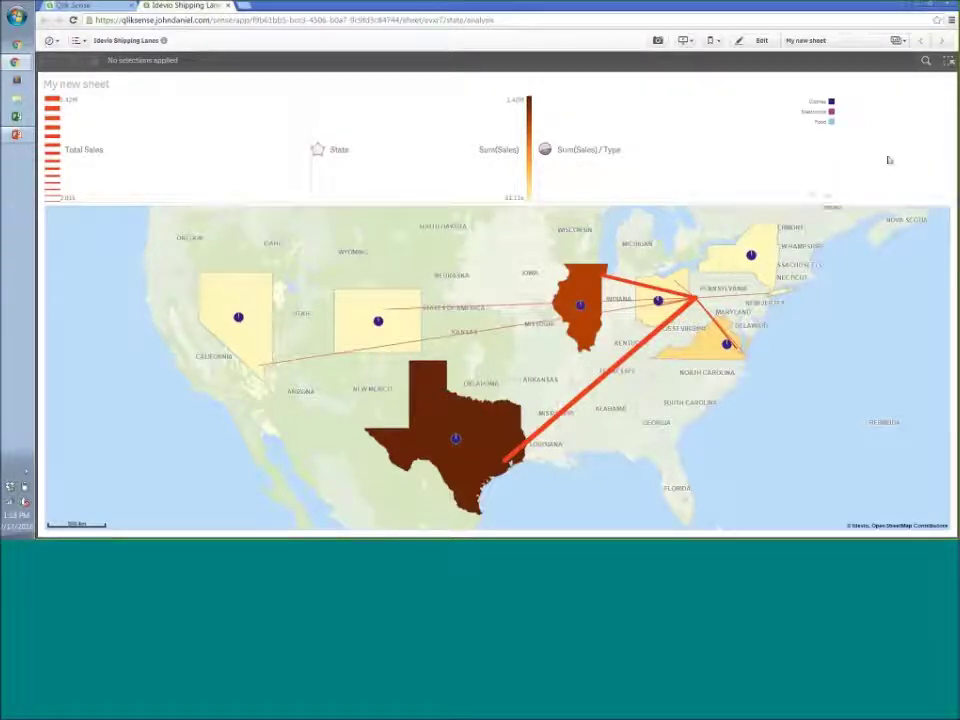
# Step: Examine the shipping lanes, state areas and pie charts on the map at different zoom levels
pyautogui.scroll(3, 621, 330)
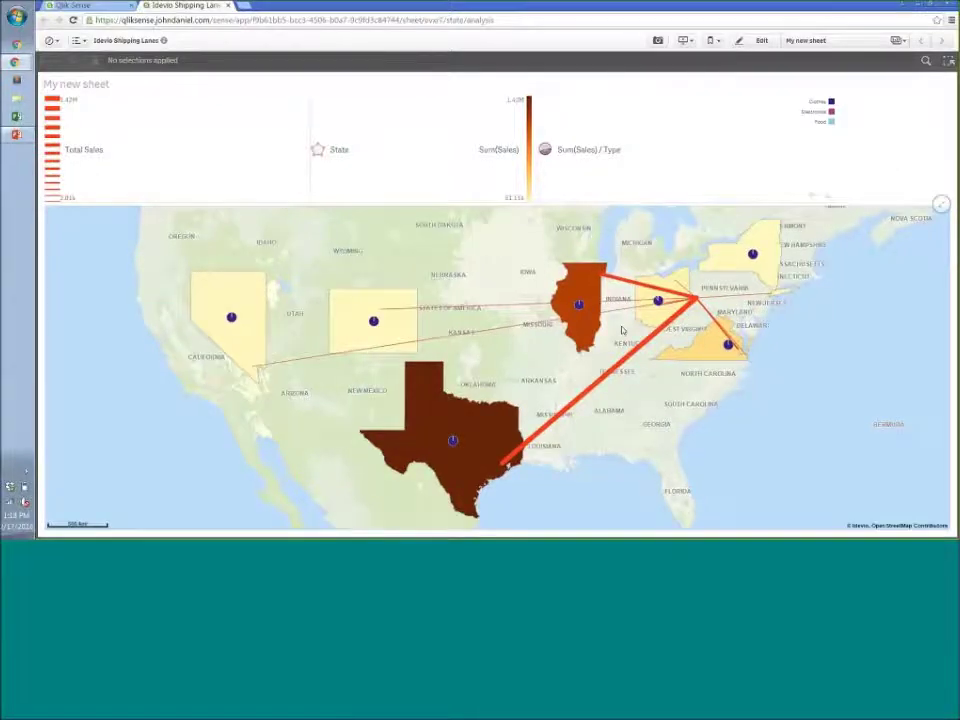
pyautogui.scroll(2, 621, 330)
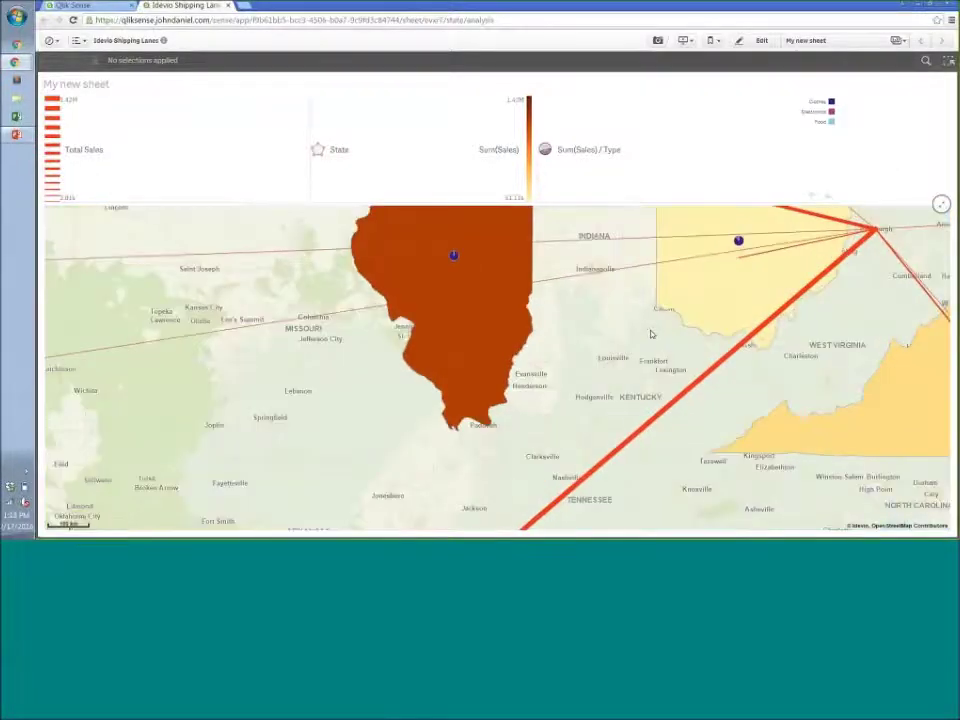
pyautogui.scroll(-2, 649, 335)
pyautogui.scroll(-2, 645, 371)
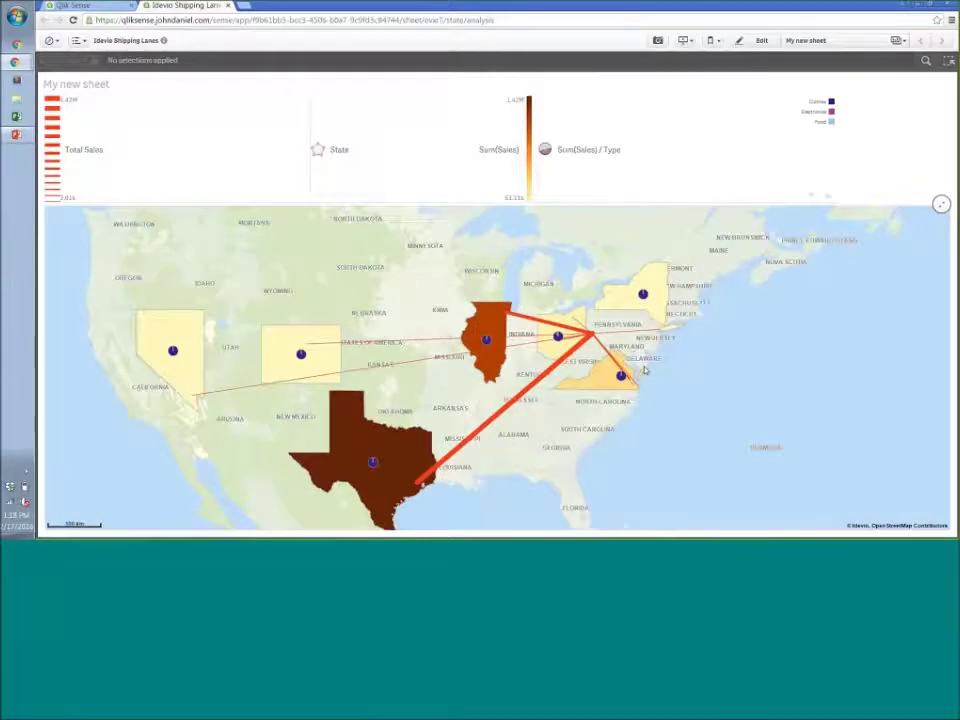
pyautogui.scroll(2, 645, 369)
pyautogui.scroll(-3, 643, 369)
pyautogui.moveTo(466, 383)
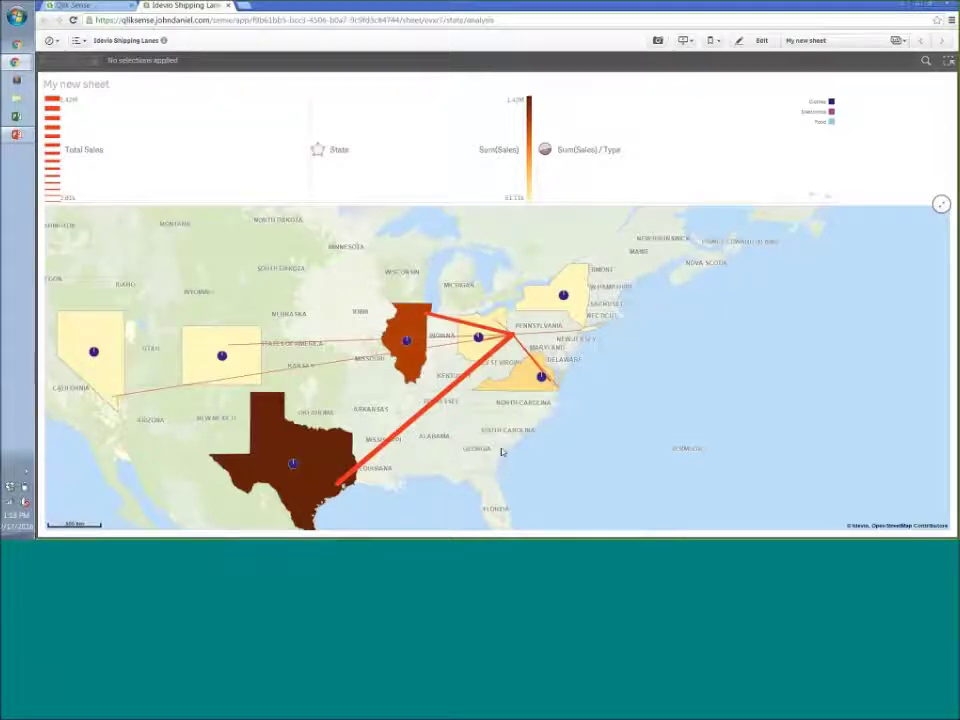
pyautogui.moveTo(502, 452); pyautogui.dragTo(618, 443)
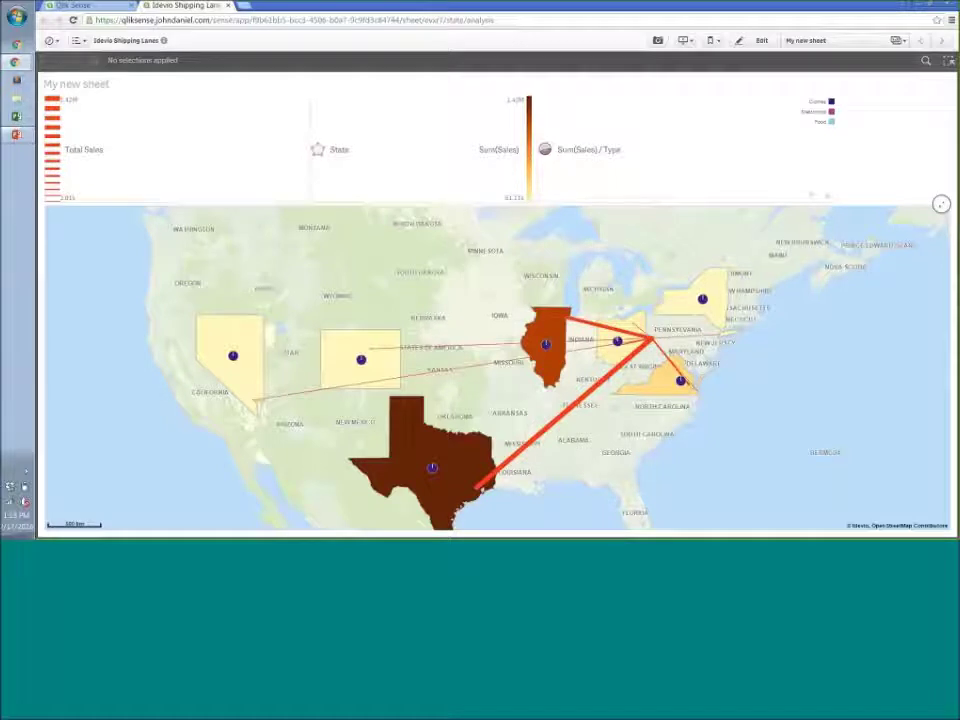
# Step: Select Illinois, Ohio and Virginia on the map, using State - Area Layer as the selection dimension
pyautogui.click(748, 230)
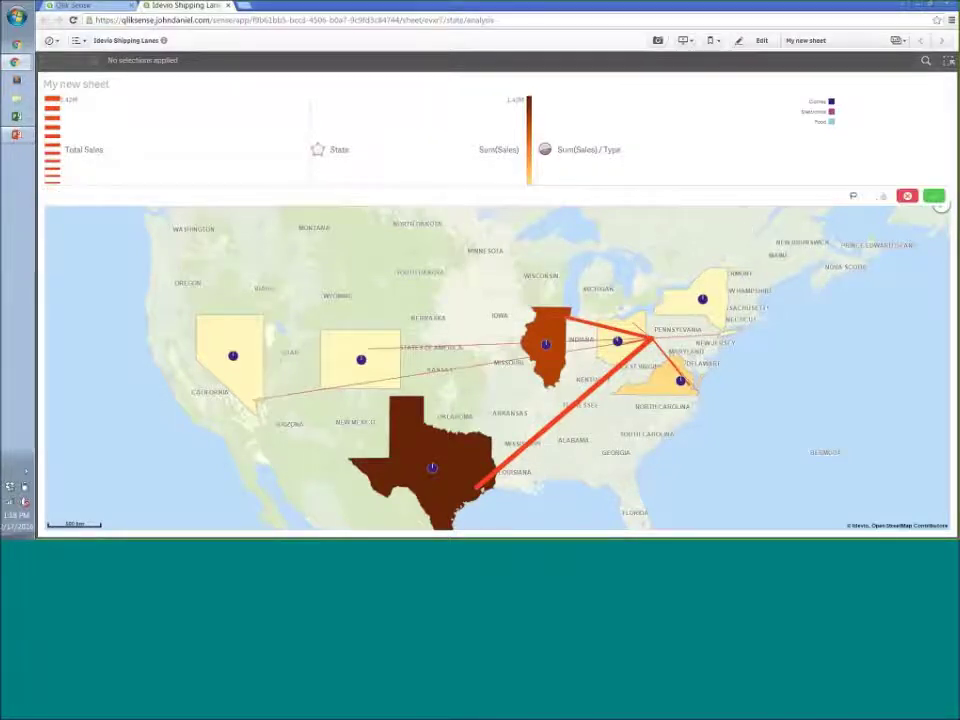
pyautogui.click(853, 196)
pyautogui.moveTo(580, 280); pyautogui.dragTo(606, 316)
pyautogui.moveTo(517, 283)
pyautogui.mouseDown()
pyautogui.moveTo(605, 428)
pyautogui.moveTo(645, 434)
pyautogui.moveTo(717, 369)
pyautogui.moveTo(662, 328)
pyautogui.moveTo(637, 288)
pyautogui.moveTo(581, 286)
pyautogui.mouseUp()
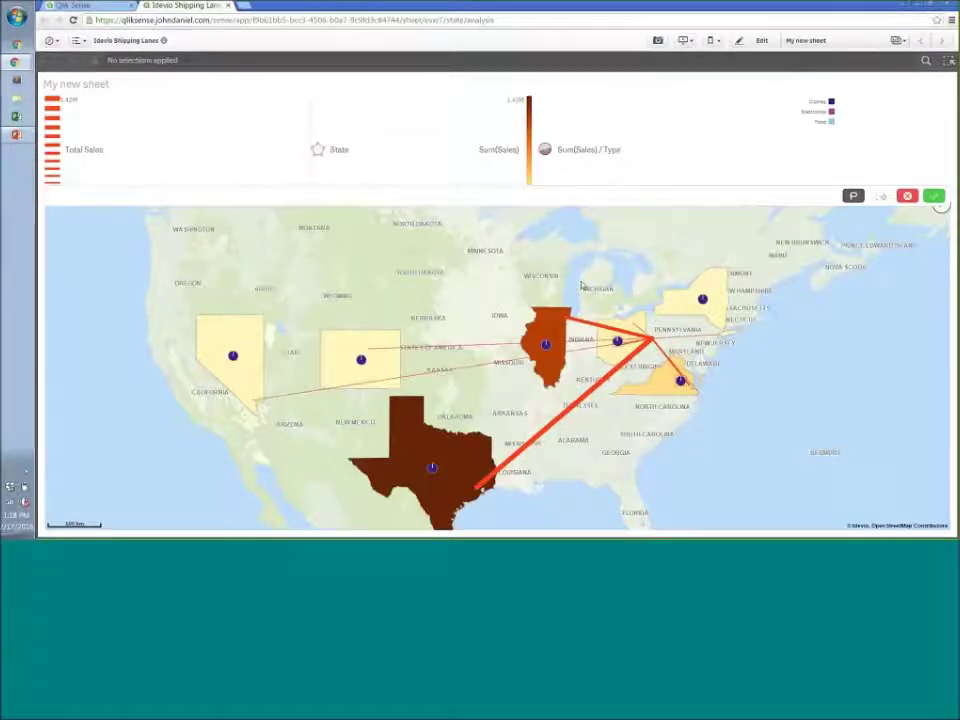
pyautogui.click(803, 195)
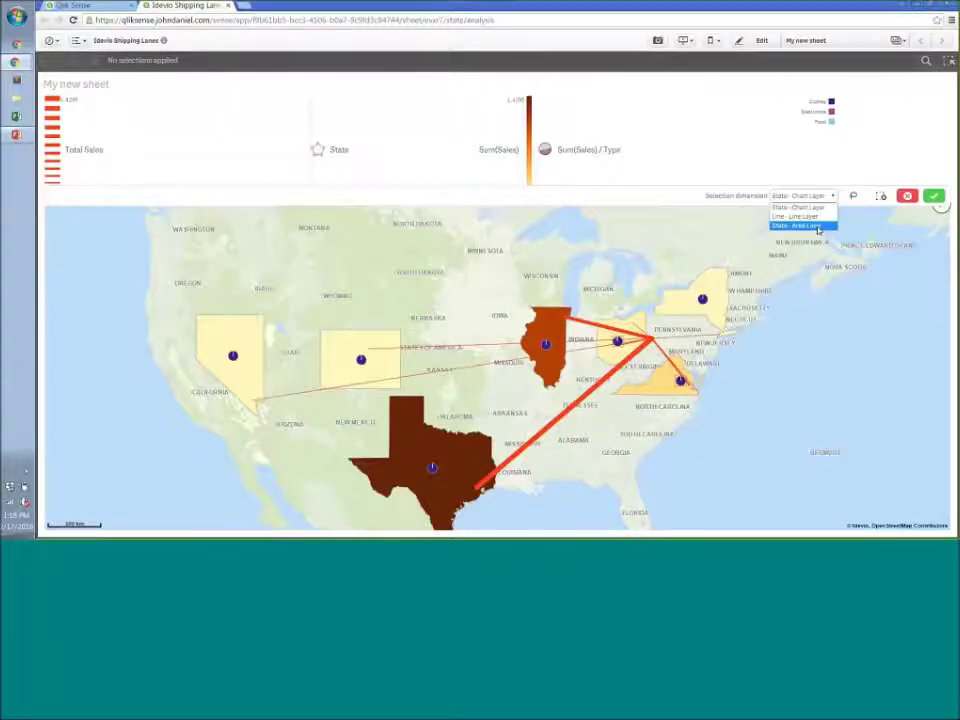
pyautogui.click(806, 226)
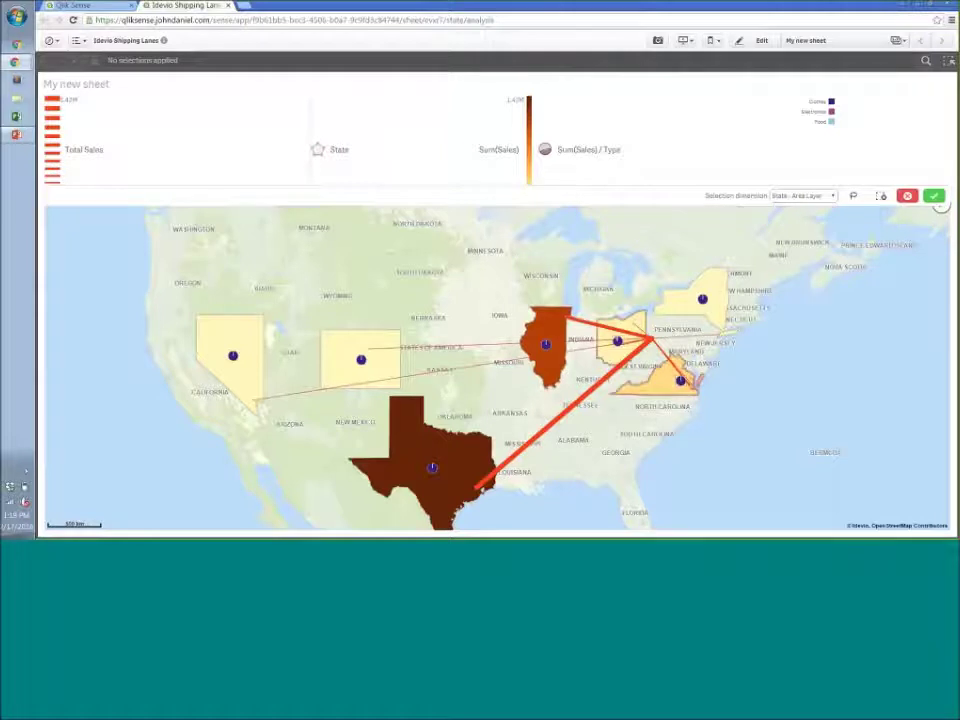
pyautogui.click(935, 197)
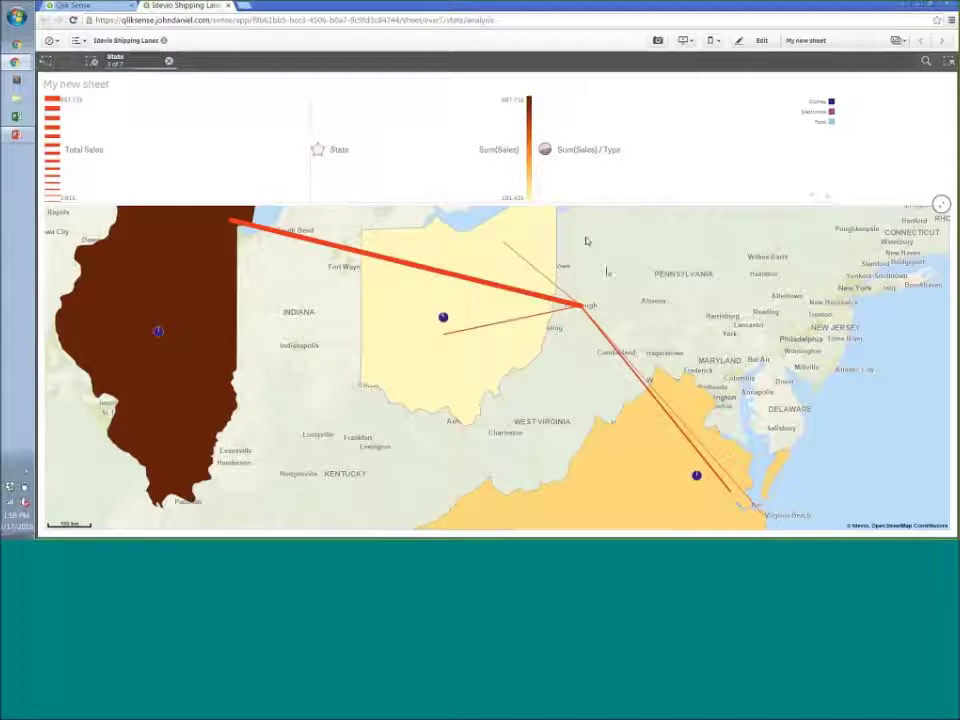
# Step: Inspect Ohio's sales on the filtered map and clear the State selection
pyautogui.moveTo(455, 235)
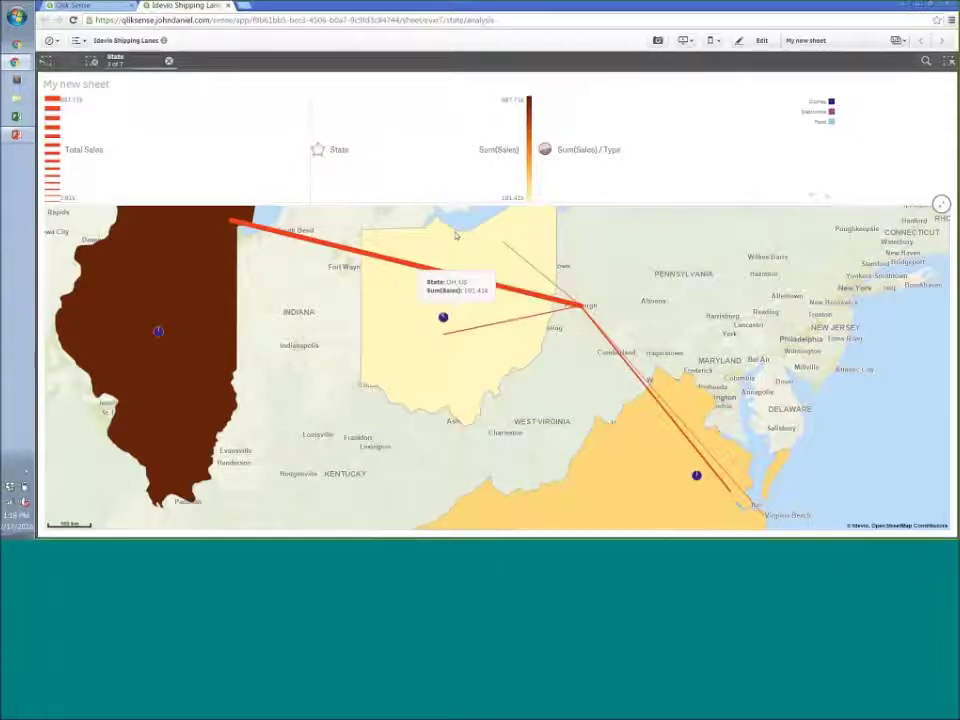
pyautogui.hotkey('ctrl', 'shift', 'd')
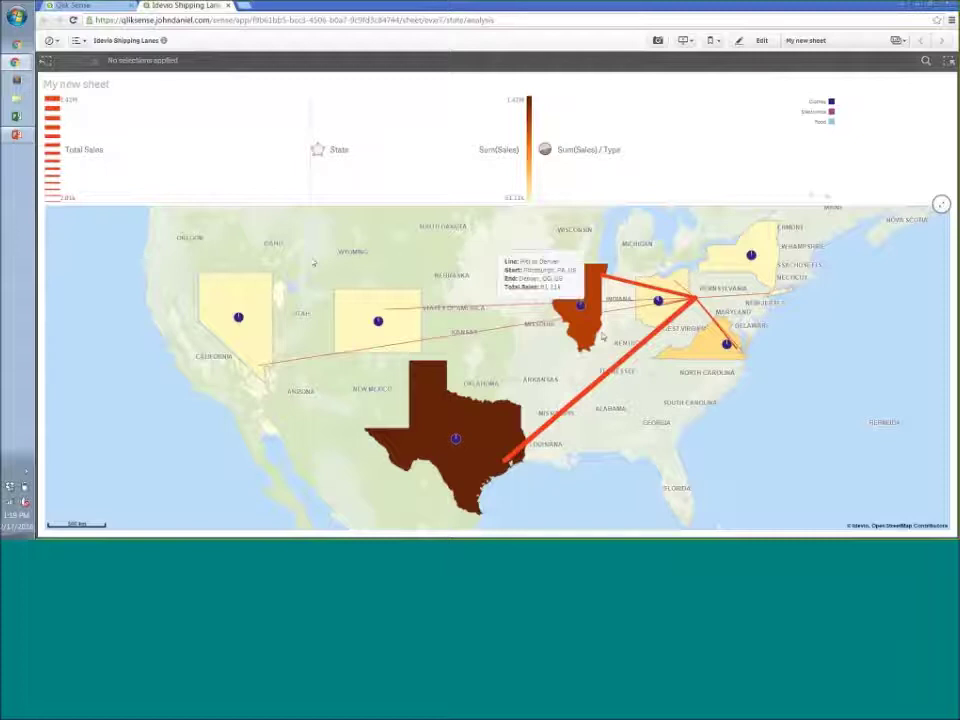
# Step: Close the Idevio Shipping Lanes app and open the US Population sheet of the Idevio Population app
pyautogui.click(228, 6)
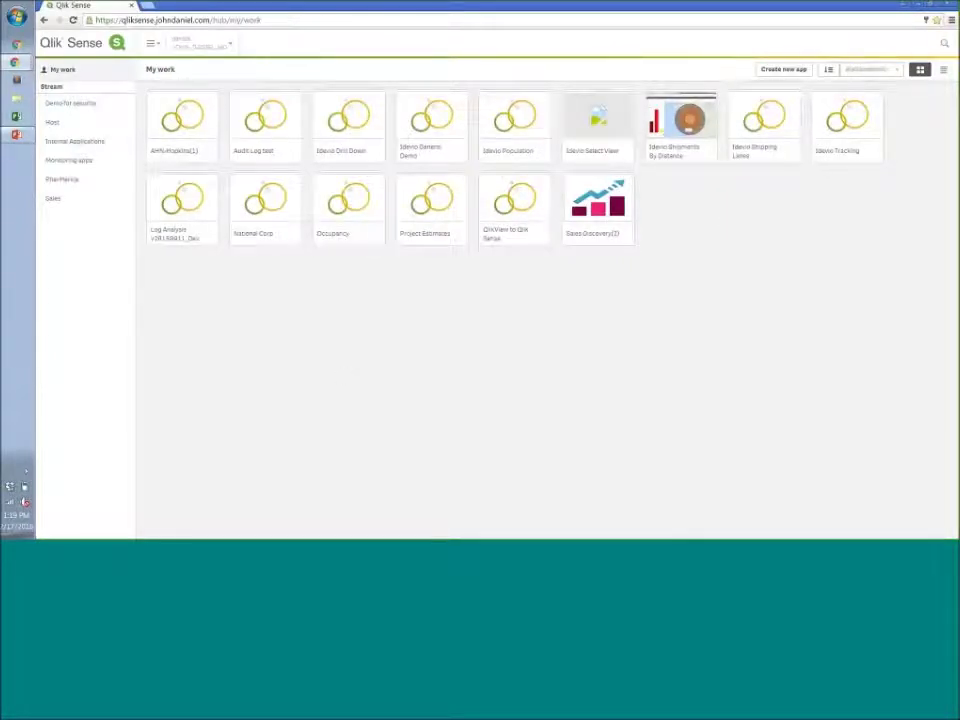
pyautogui.click(521, 132)
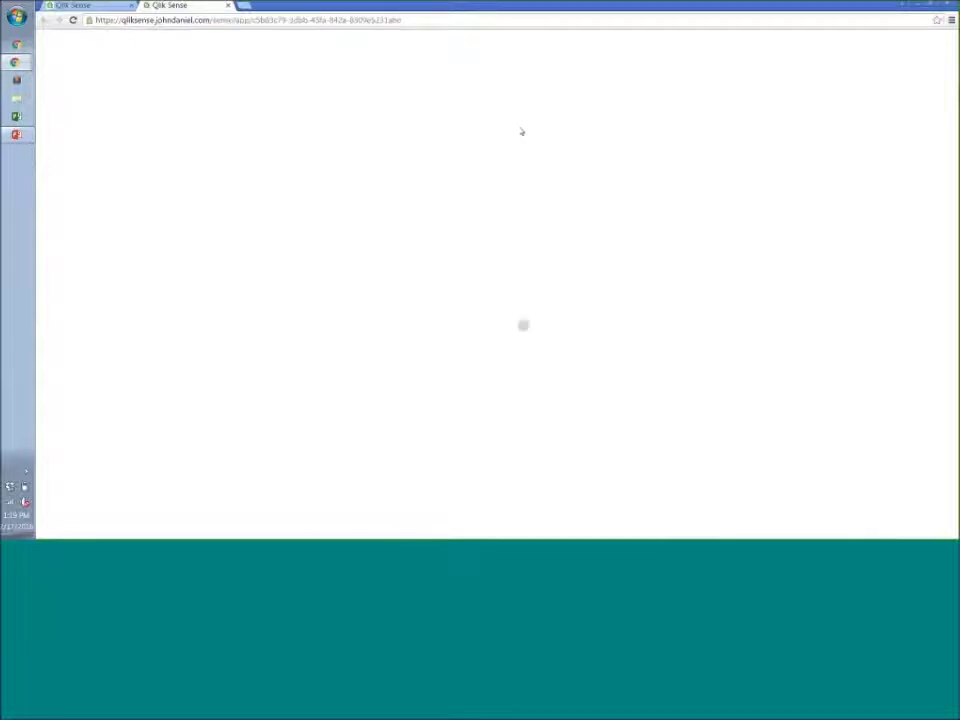
pyautogui.click(416, 229)
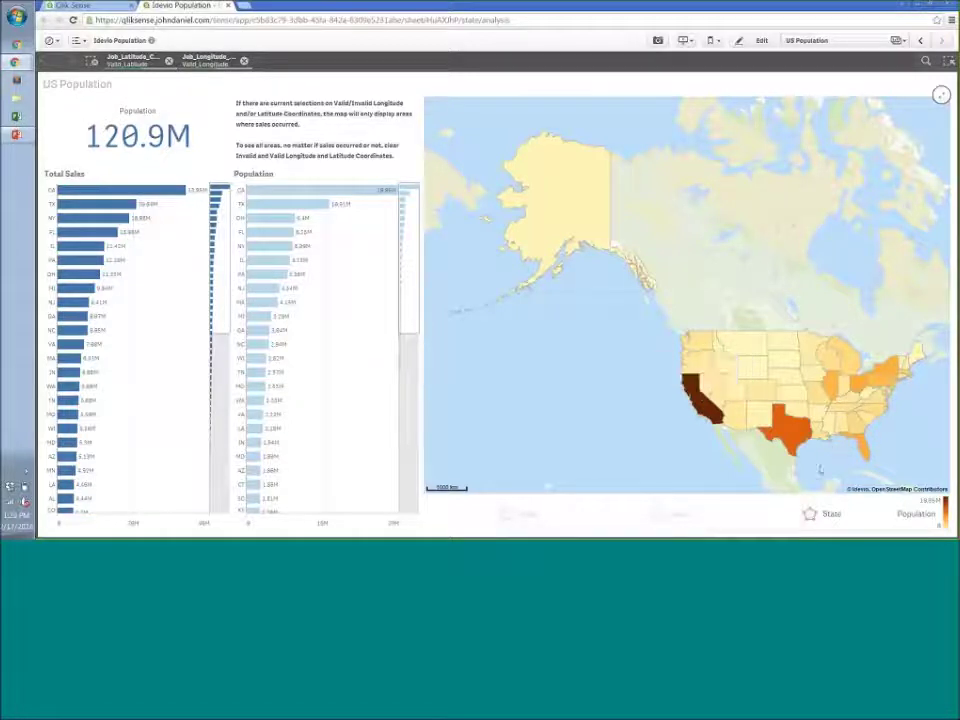
# Step: Select Pennsylvania on the population map and inspect the sales and population of its individual counties
pyautogui.click(885, 388)
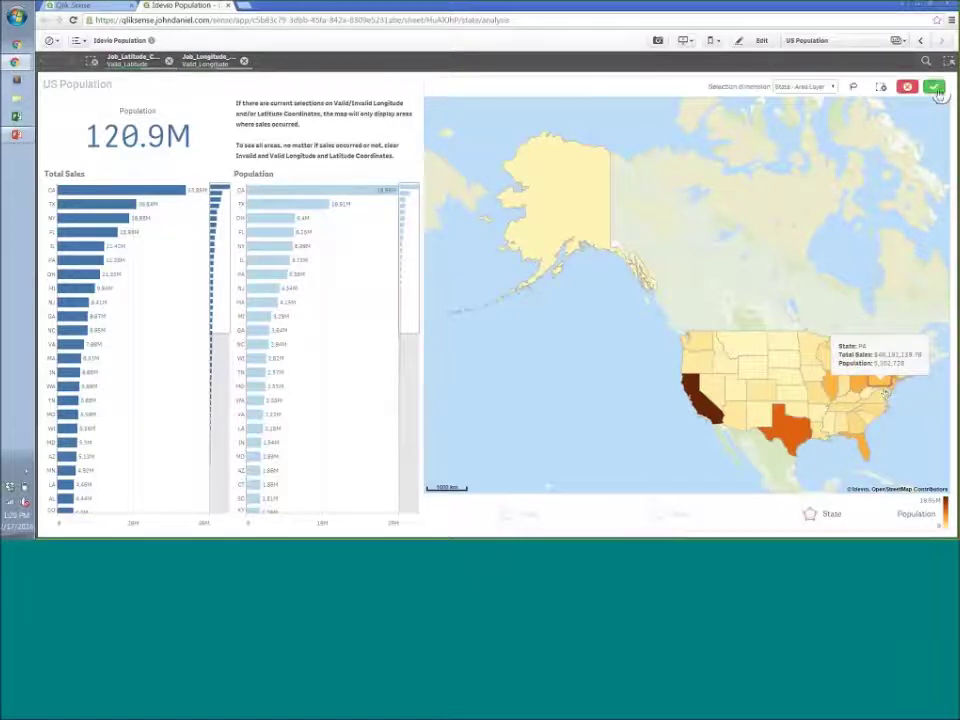
pyautogui.press('Return')
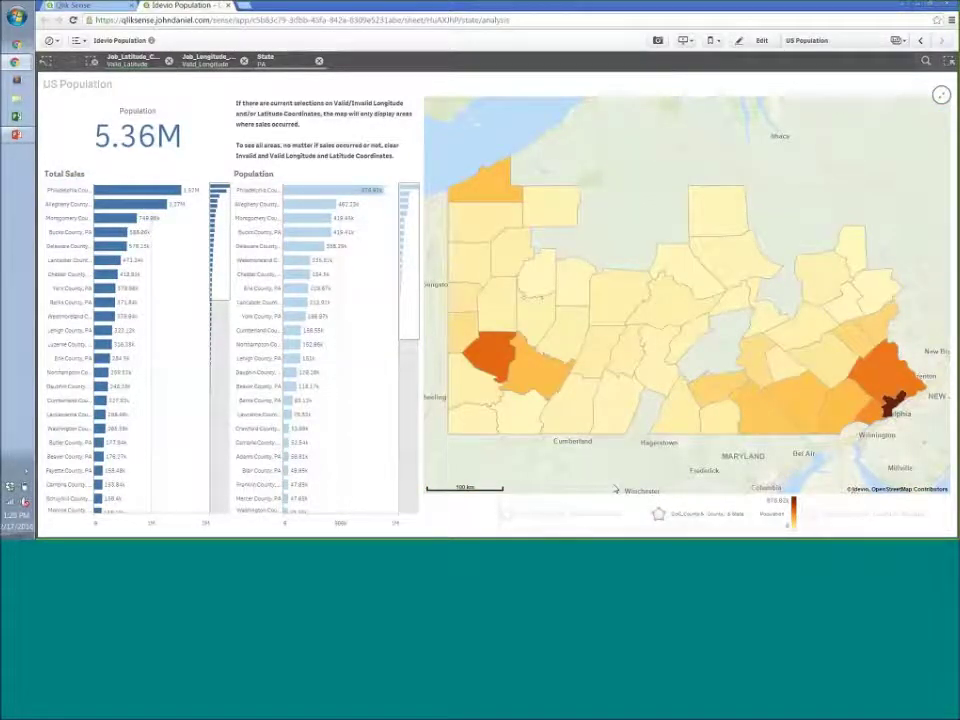
pyautogui.moveTo(607, 419)
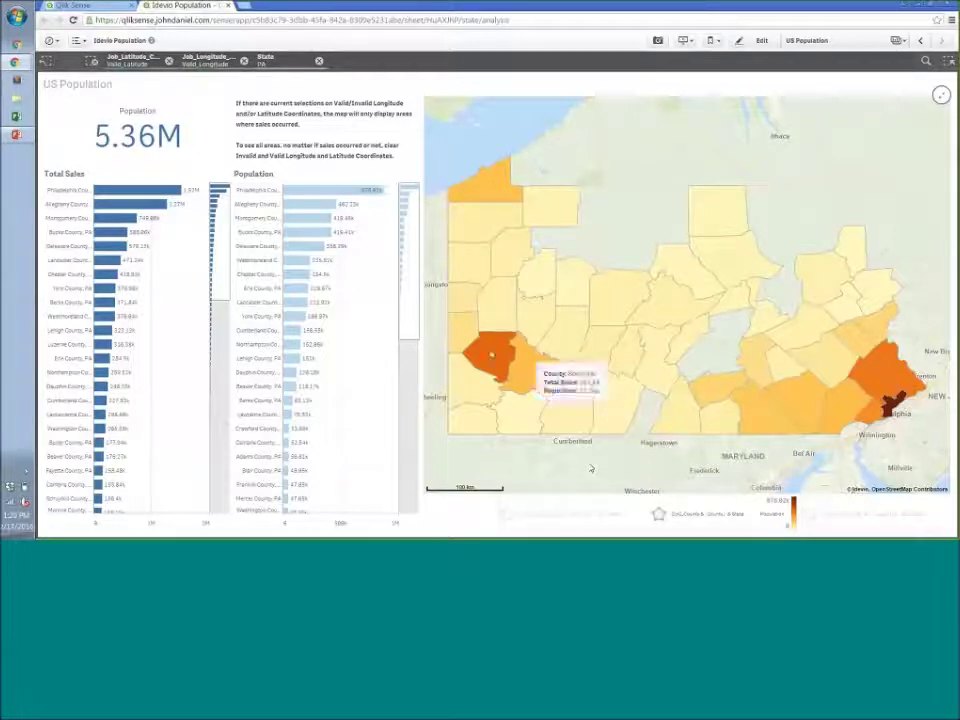
pyautogui.moveTo(537, 389)
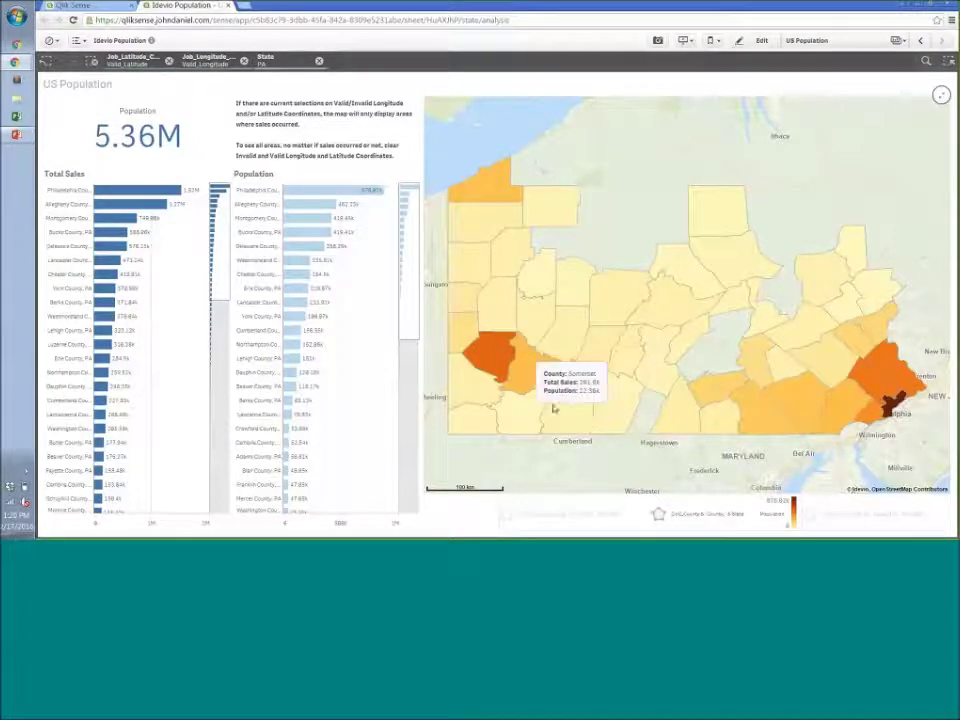
# Step: Select Allegheny County on the map and examine its ZIP code areas around Pittsburgh
pyautogui.click(498, 366)
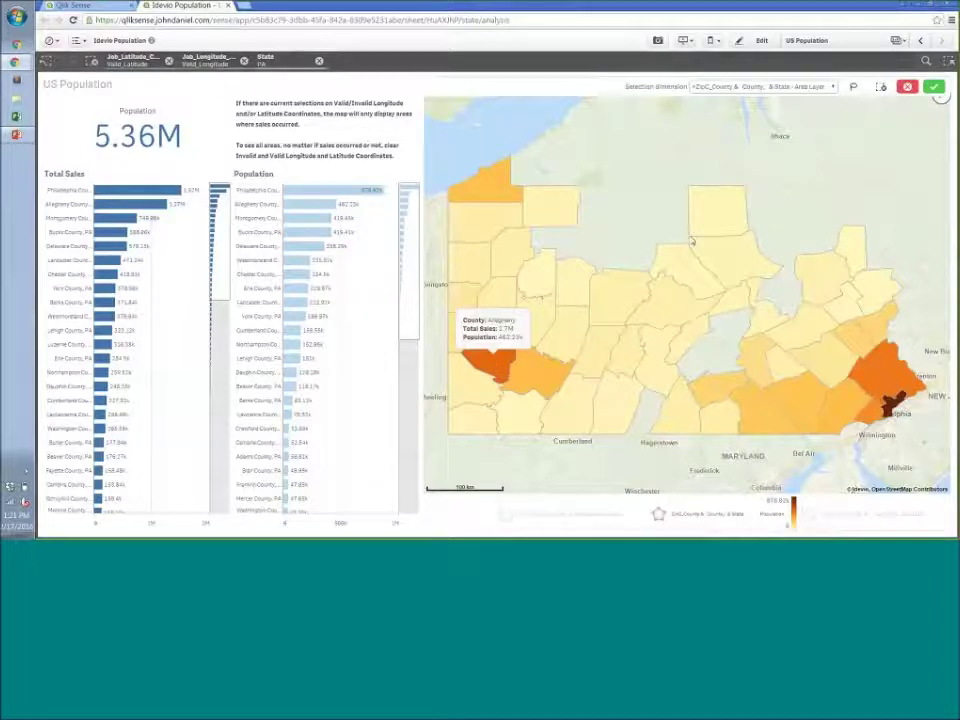
pyautogui.click(933, 87)
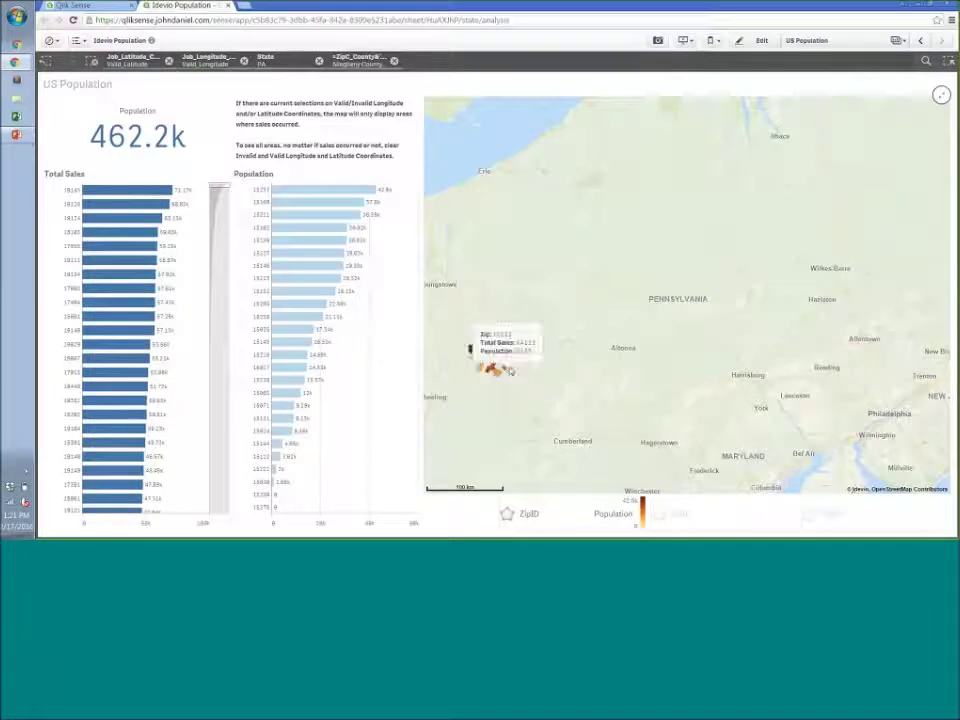
pyautogui.scroll(3, 518, 375)
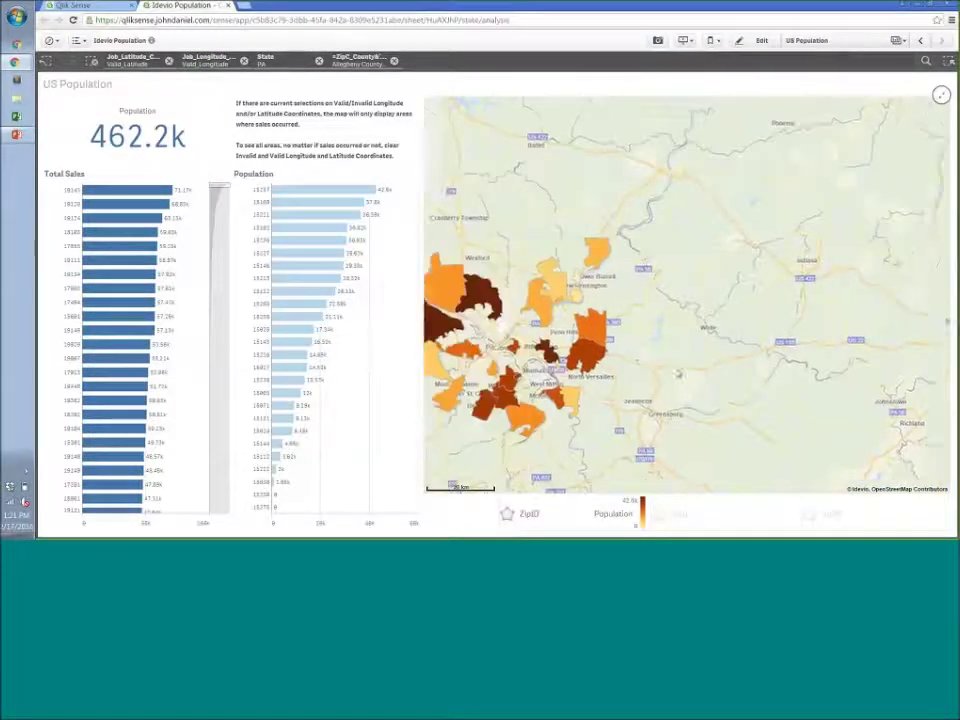
pyautogui.moveTo(561, 361); pyautogui.dragTo(626, 366)
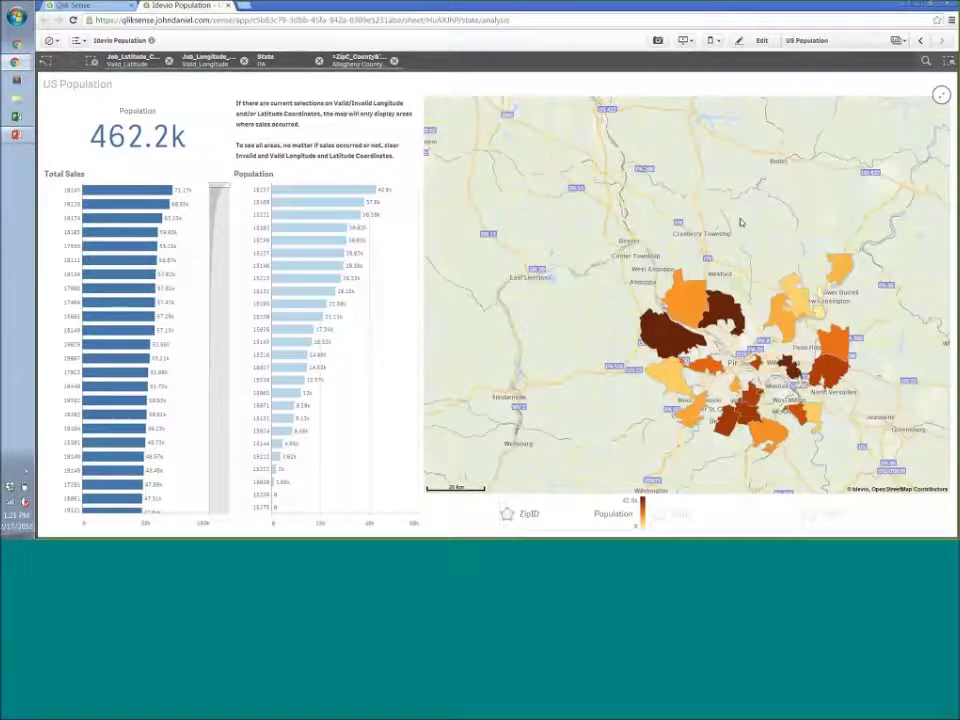
pyautogui.scroll(-4, 748, 232)
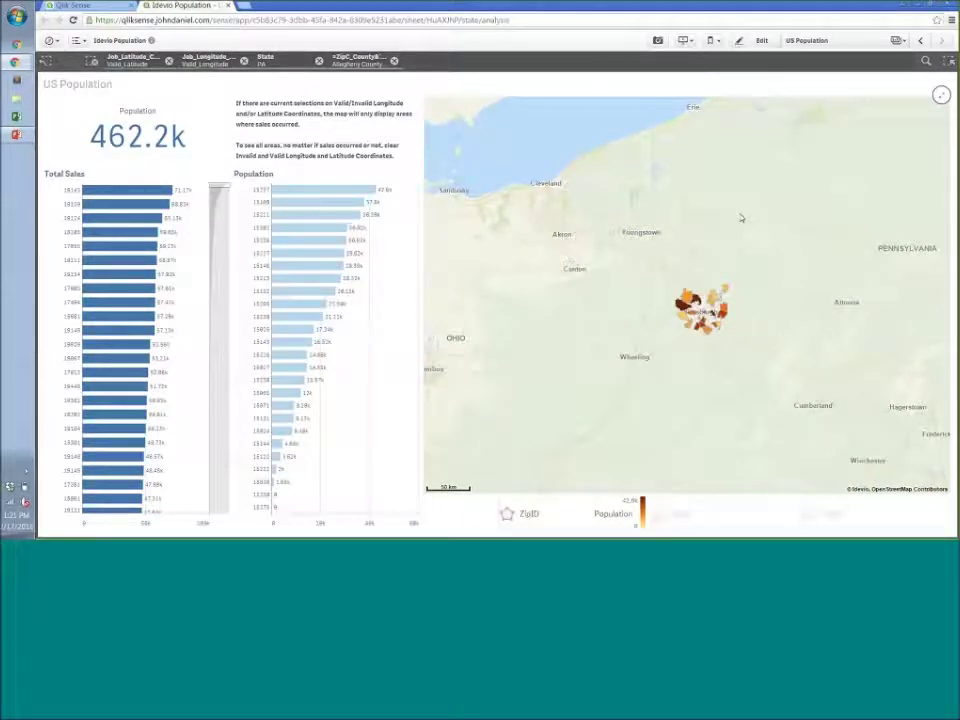
# Step: Clear the county and State selections and switch to the Region Population sheet
pyautogui.click(395, 62)
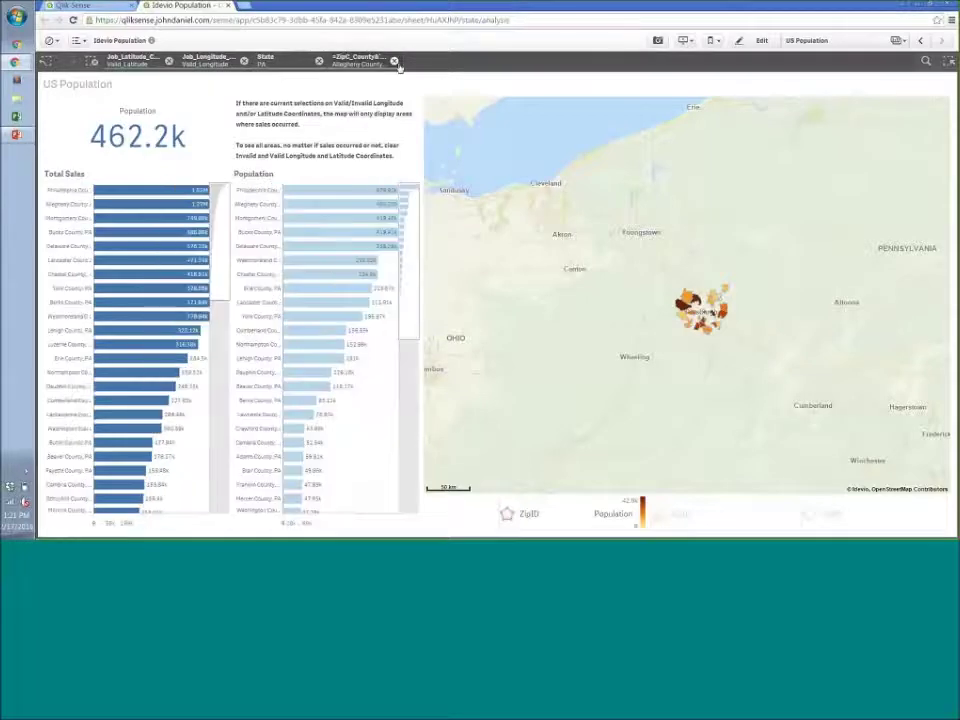
pyautogui.click(395, 62)
pyautogui.click(393, 61)
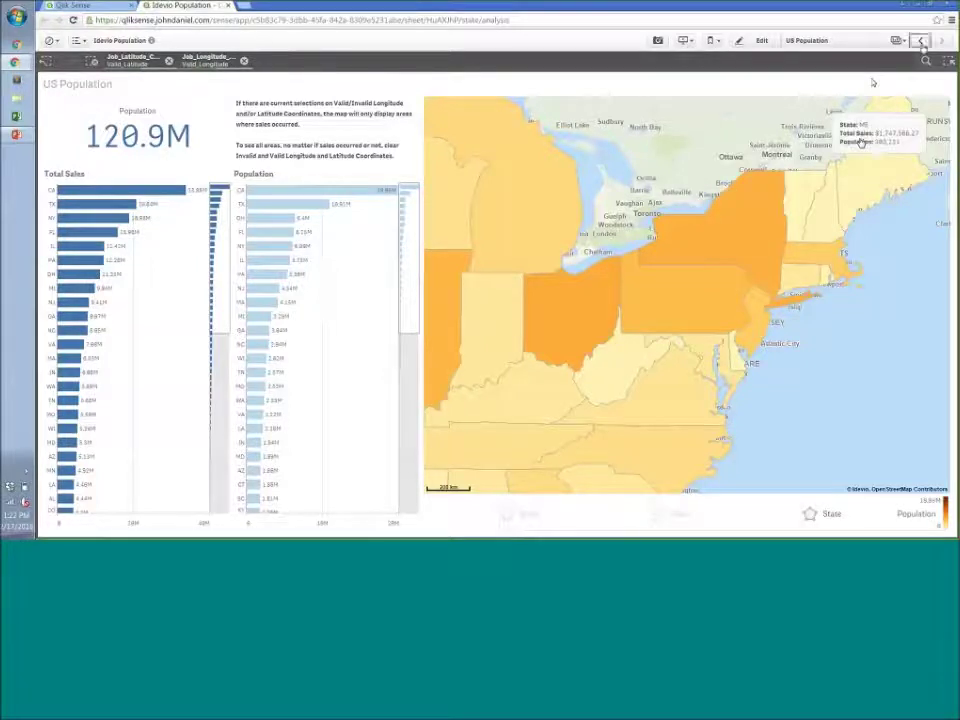
pyautogui.click(921, 41)
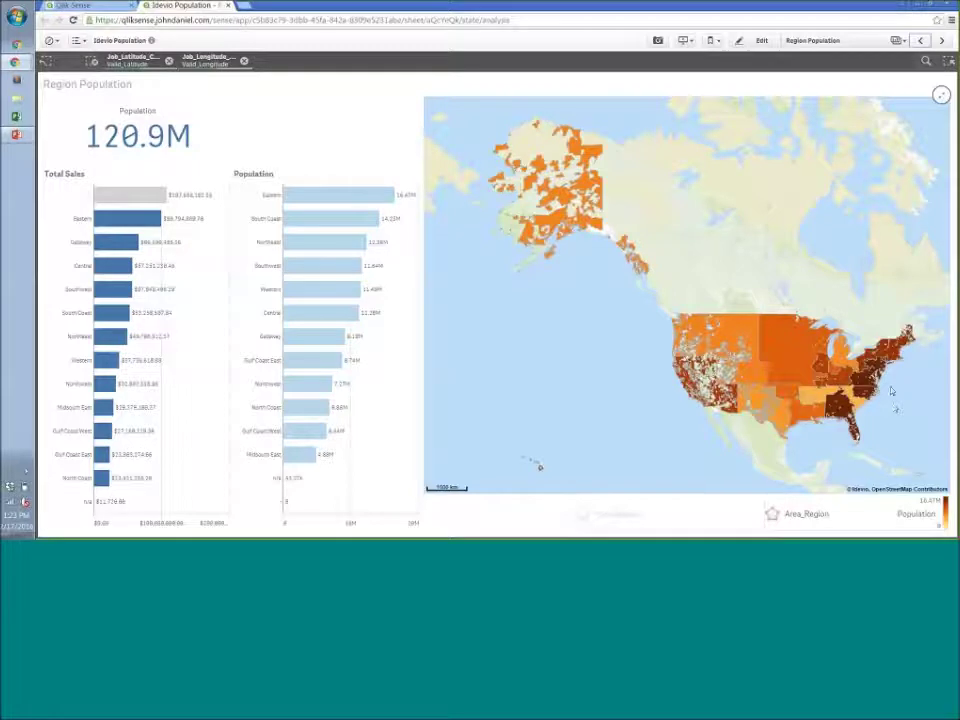
# Step: Drill into the Eastern region's territories from the map, and clear the Area_Region selection after viewing them
pyautogui.moveTo(860, 440)
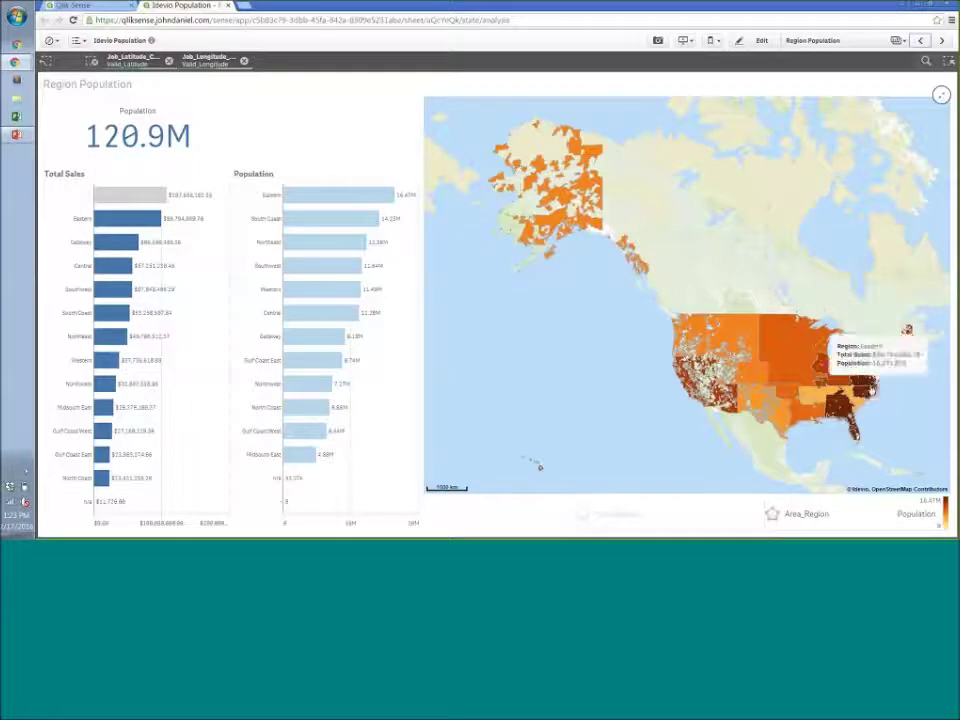
pyautogui.click(863, 378)
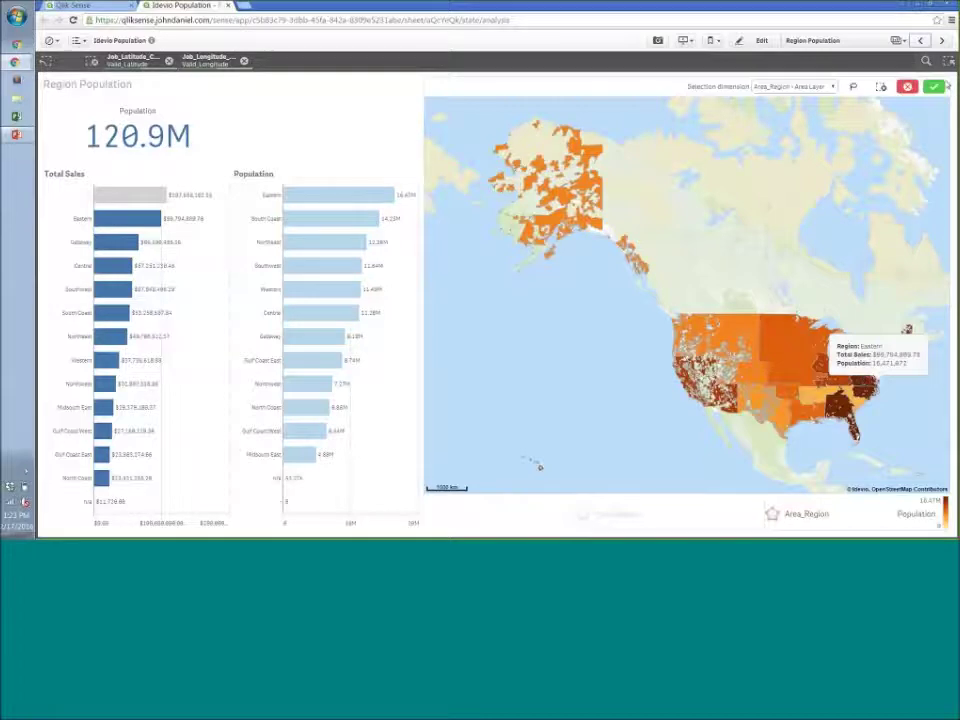
pyautogui.click(809, 374)
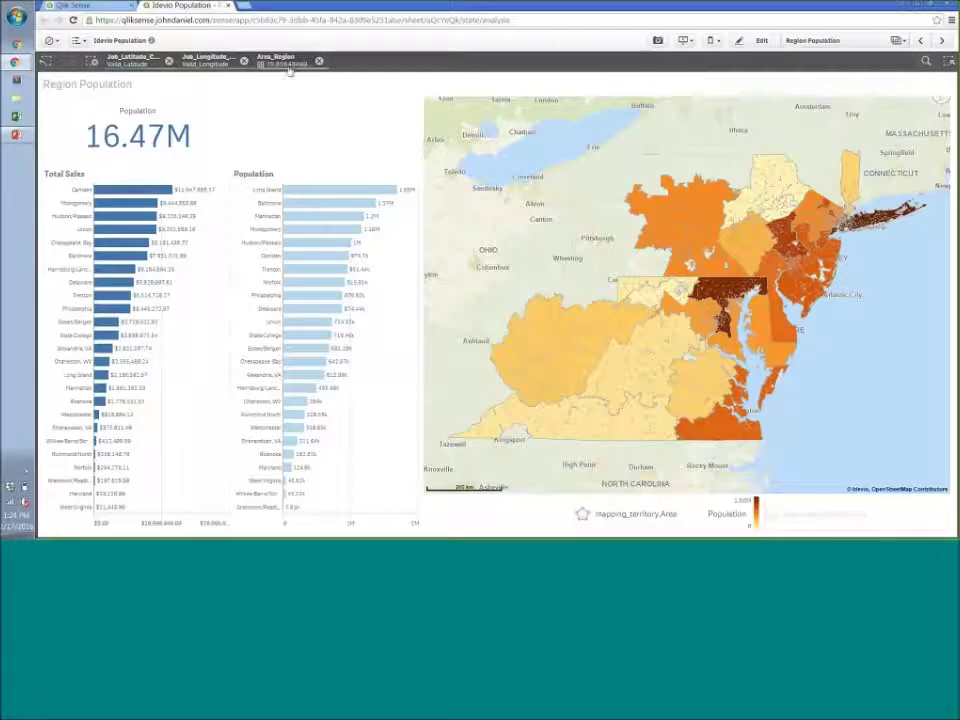
pyautogui.click(319, 61)
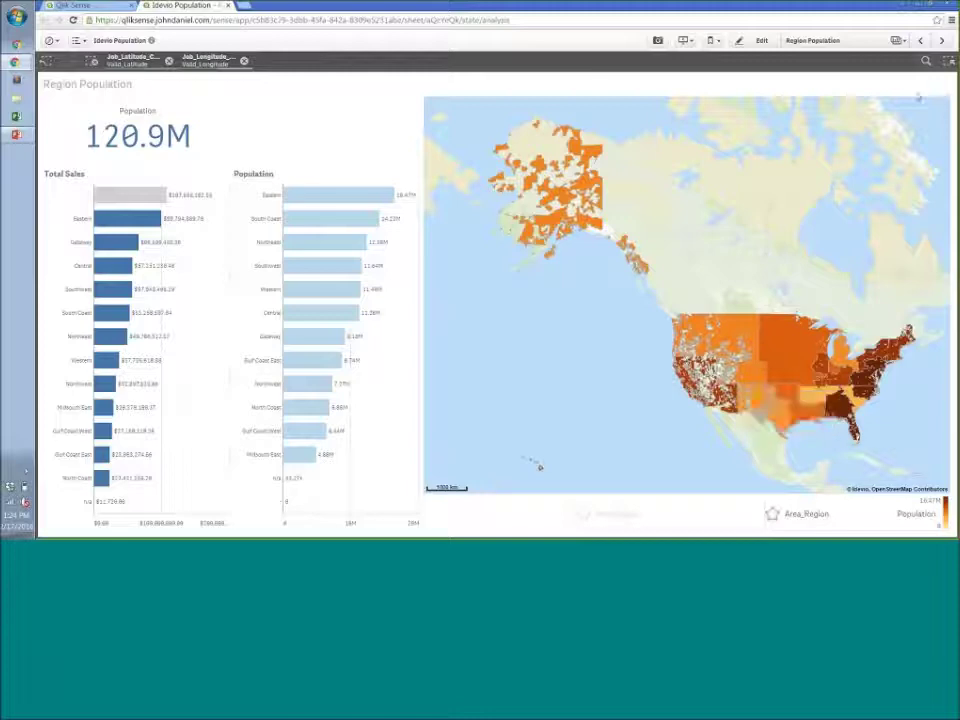
# Step: Open the Bubble Layer sheet and select the Eastern region on its map
pyautogui.click(812, 40)
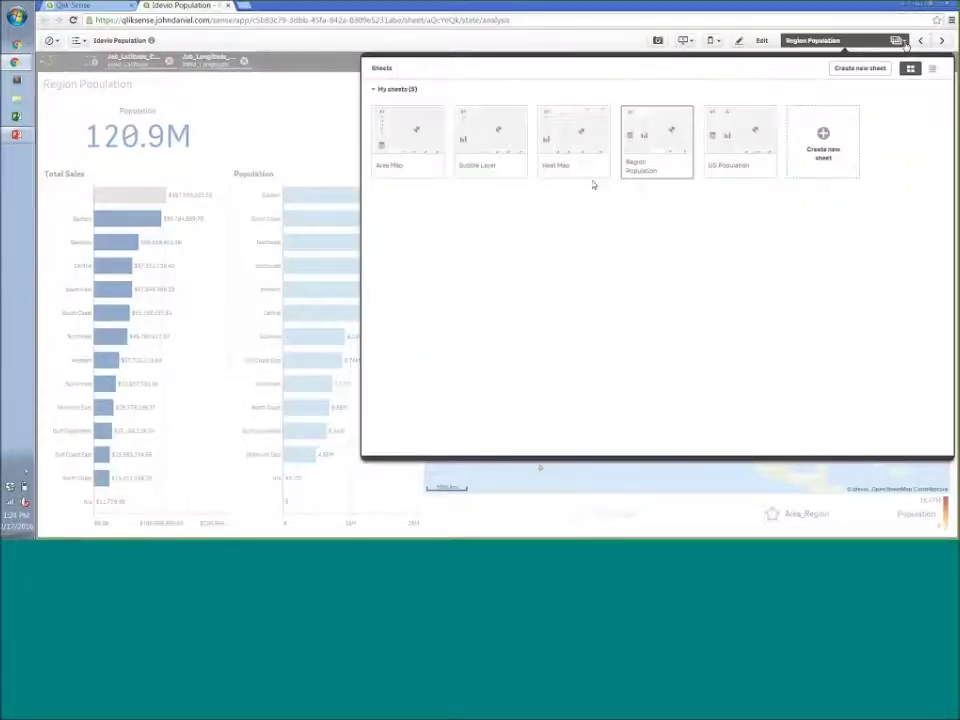
pyautogui.click(520, 152)
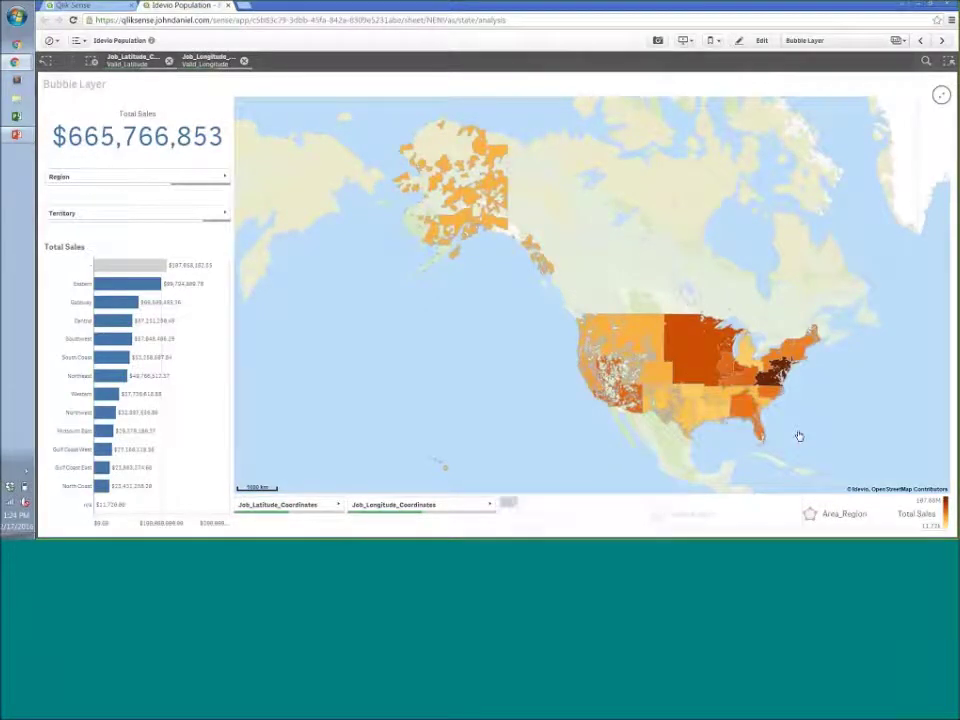
pyautogui.click(766, 380)
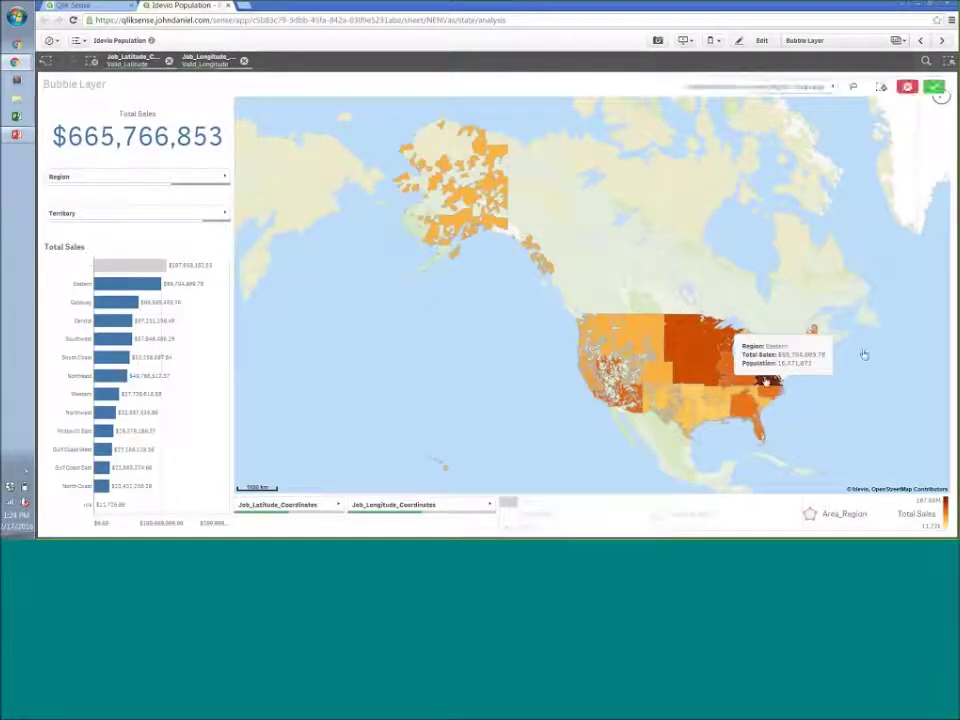
pyautogui.click(933, 86)
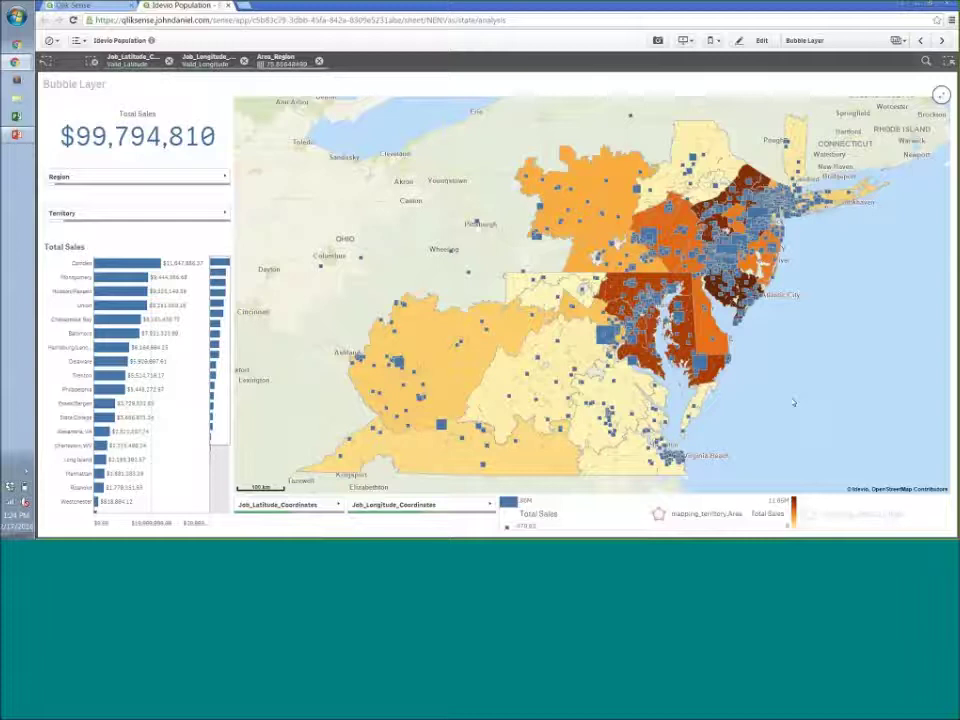
# Step: Clear the Area_Region selection on the Bubble Layer sheet and switch to the Heat Map sheet
pyautogui.moveTo(455, 378)
pyautogui.click(319, 62)
pyautogui.click(319, 62)
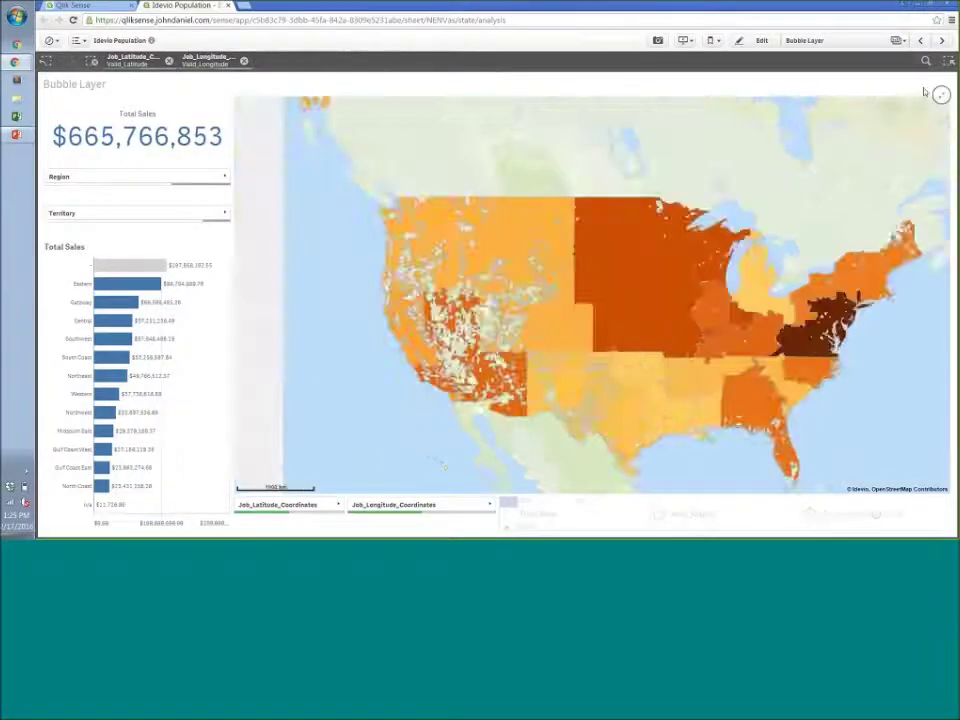
pyautogui.click(830, 40)
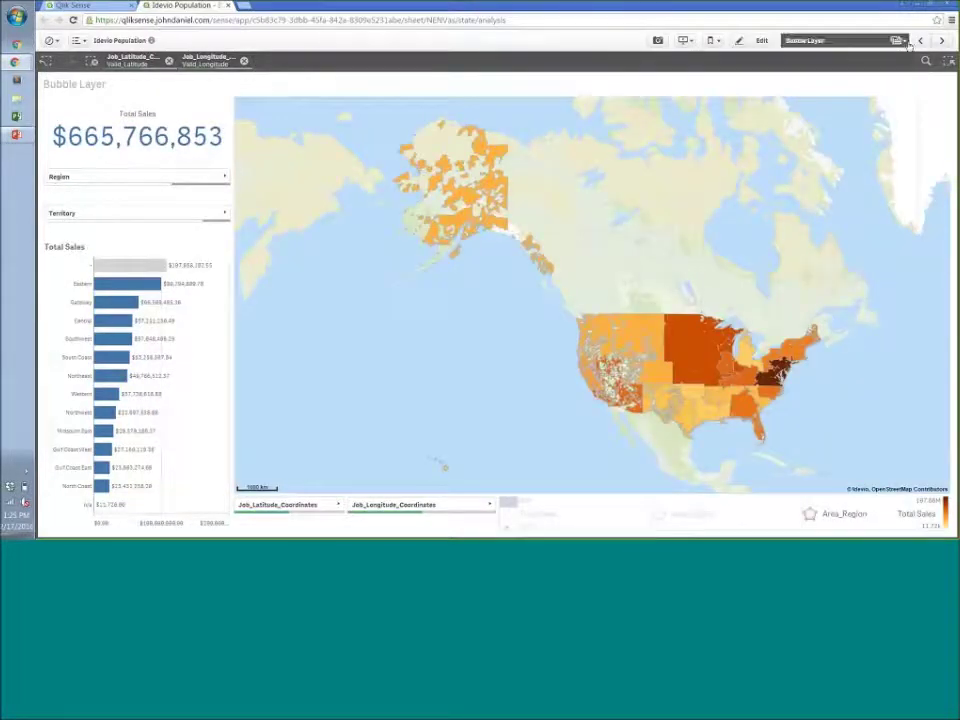
pyautogui.click(572, 150)
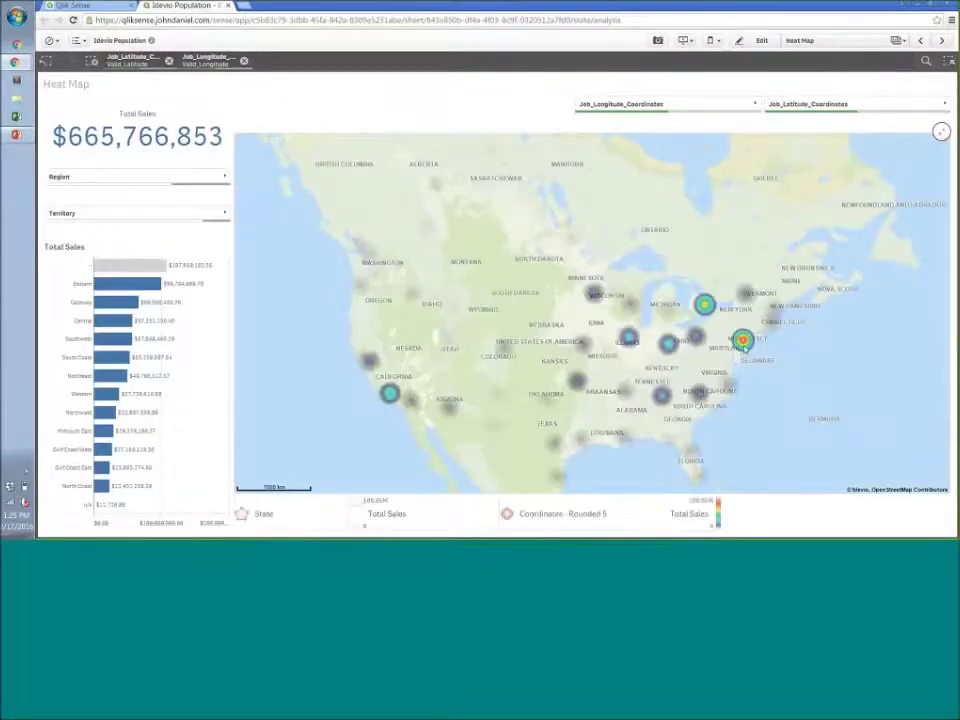
# Step: Examine the sales concentrations around Philadelphia and New Jersey on the heat map at closer zoom levels
pyautogui.scroll(2, 760, 350)
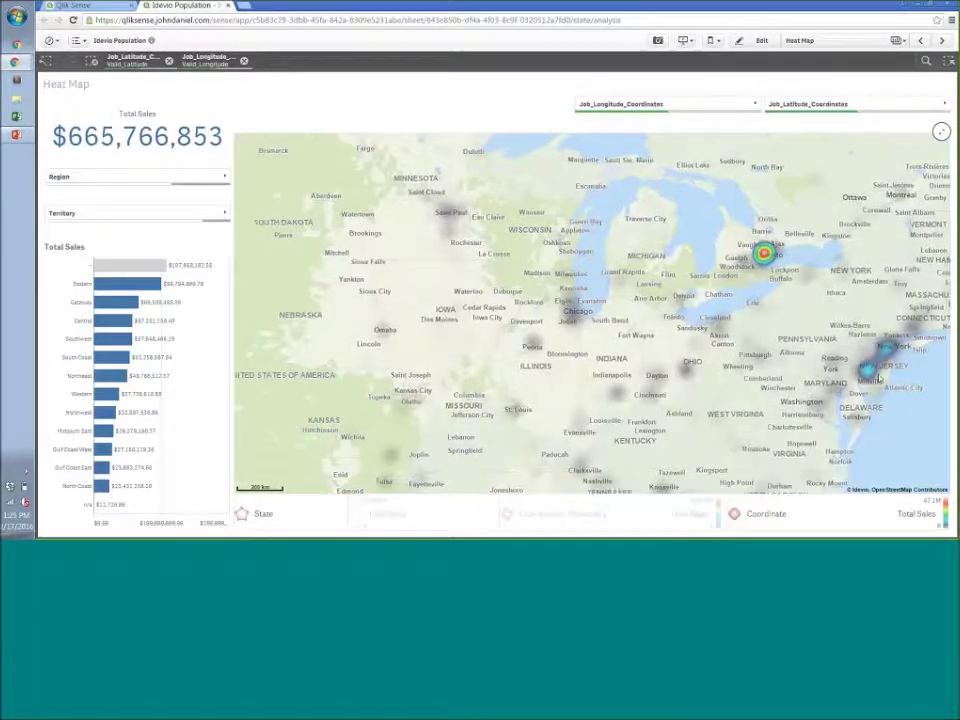
pyautogui.scroll(2, 864, 368)
pyautogui.scroll(1, 864, 368)
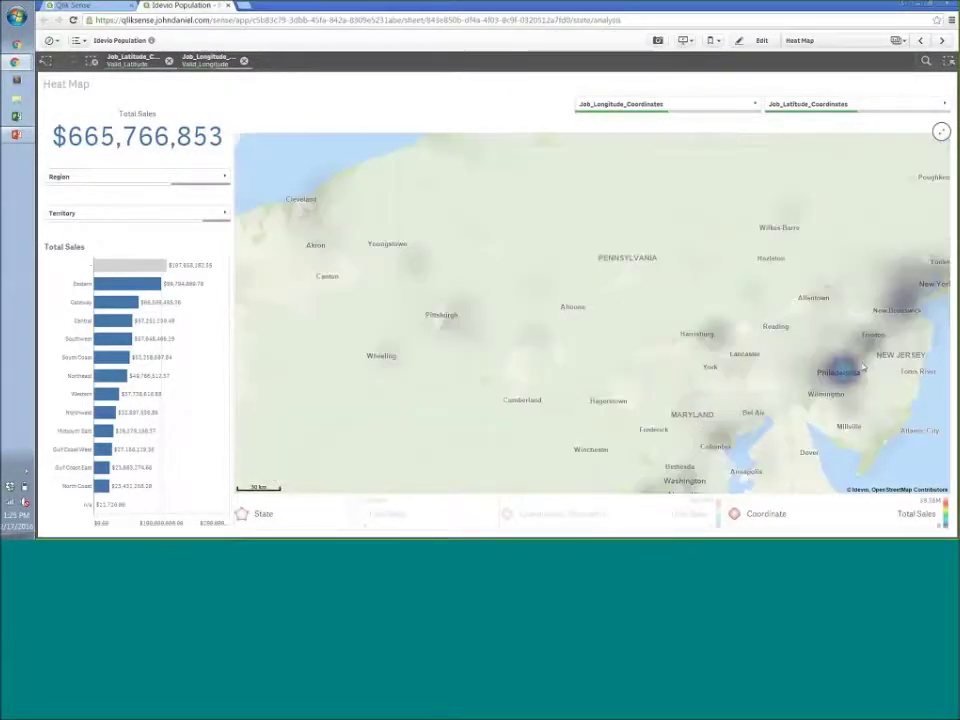
pyautogui.moveTo(750, 338); pyautogui.dragTo(655, 320)
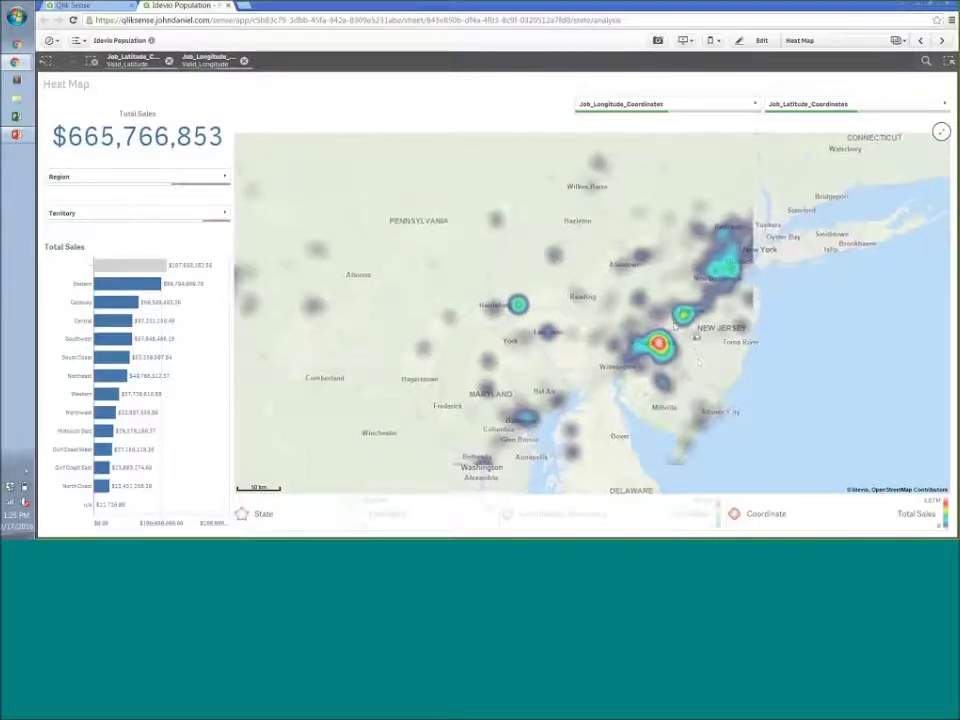
pyautogui.scroll(1, 700, 363)
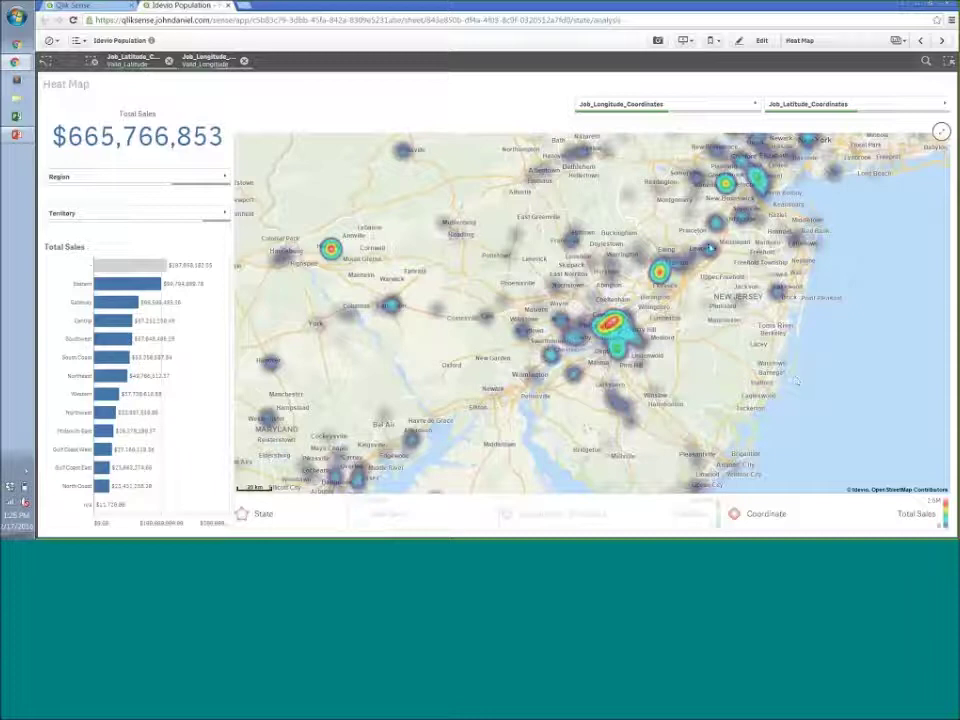
# Step: Close the Idevio Population app, check the description of Idevio Shipments By Distance and open that app
pyautogui.moveTo(899, 118)
pyautogui.hotkey('ctrl', 'w')
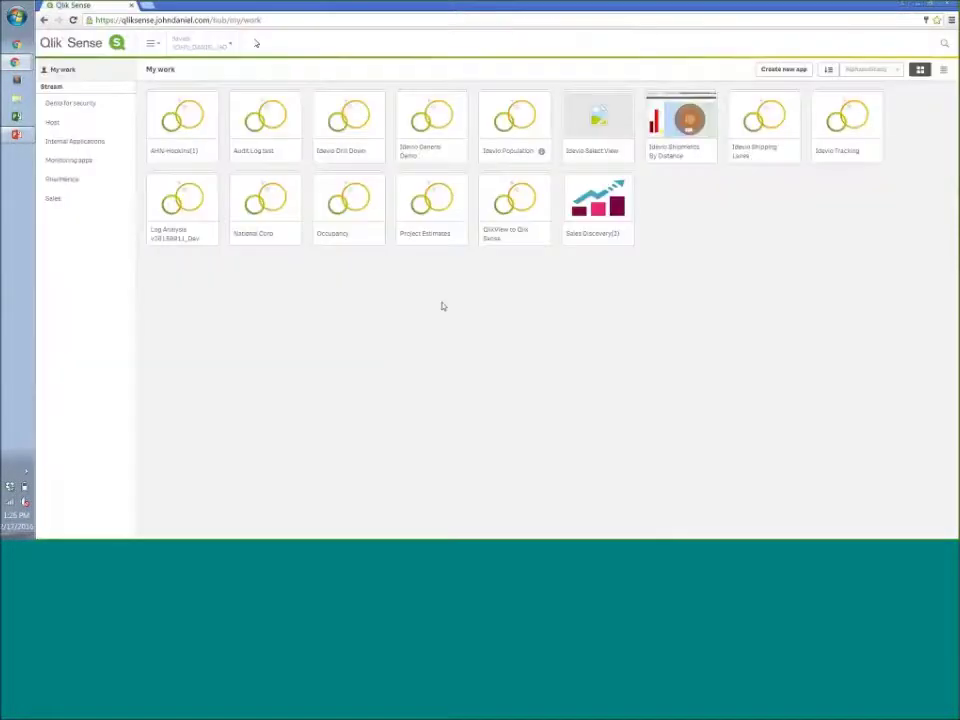
pyautogui.click(707, 151)
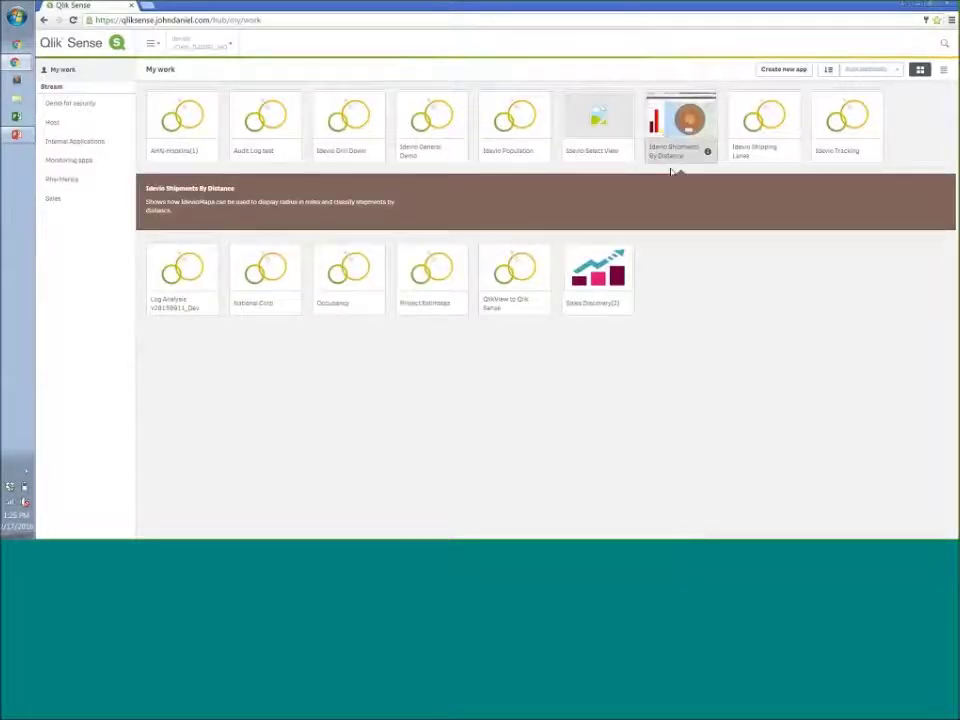
pyautogui.click(689, 121)
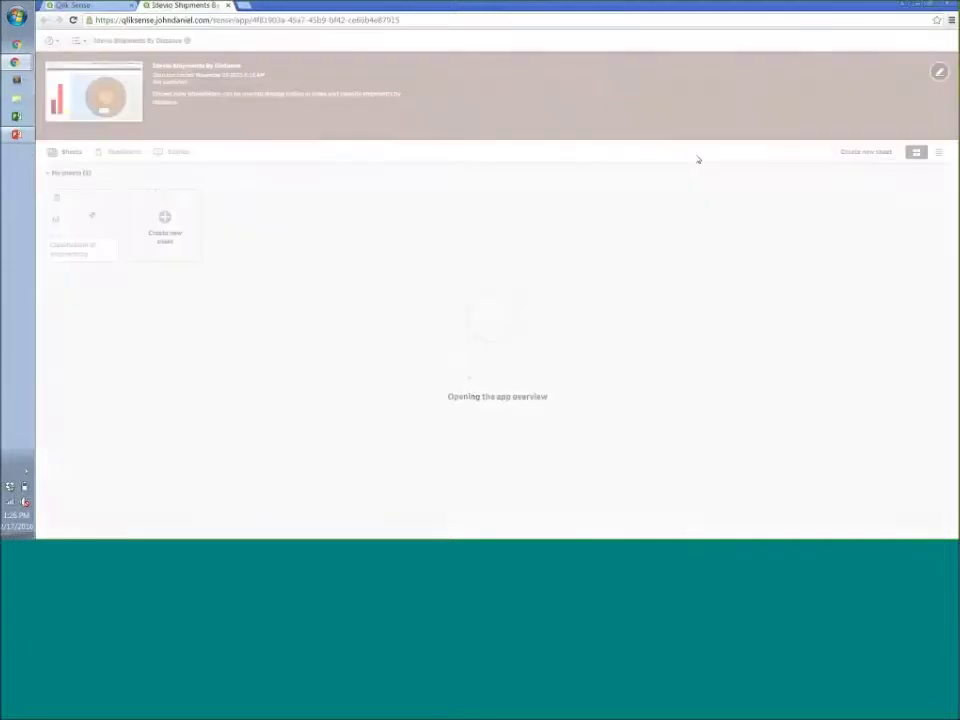
# Step: Open the sheet classifying shipments by radius in miles and clear its id selection
pyautogui.click(94, 221)
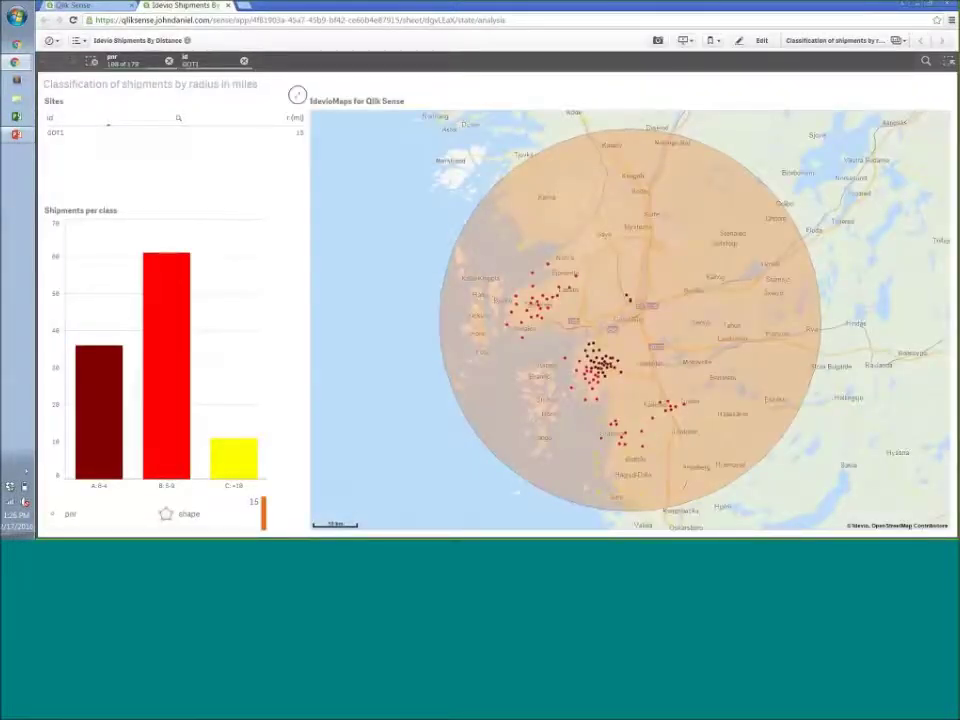
pyautogui.click(244, 62)
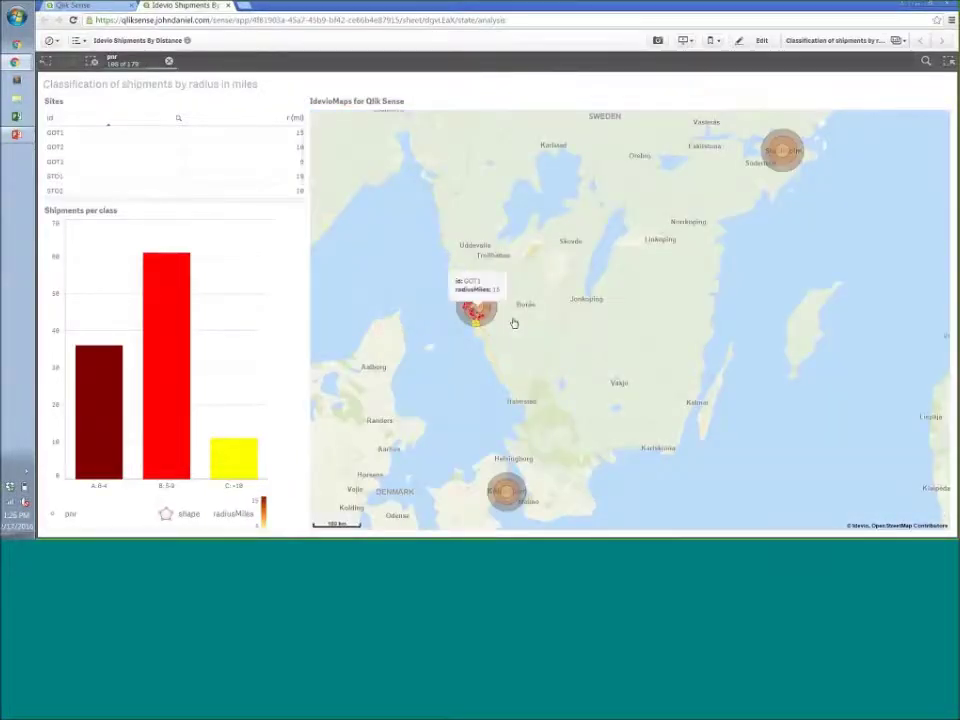
# Step: Examine how the shipments fall within the GOT1, GOT2 and GOT3 radius rings on the map at closer zoom levels
pyautogui.scroll(1, 490, 318)
pyautogui.scroll(2, 500, 321)
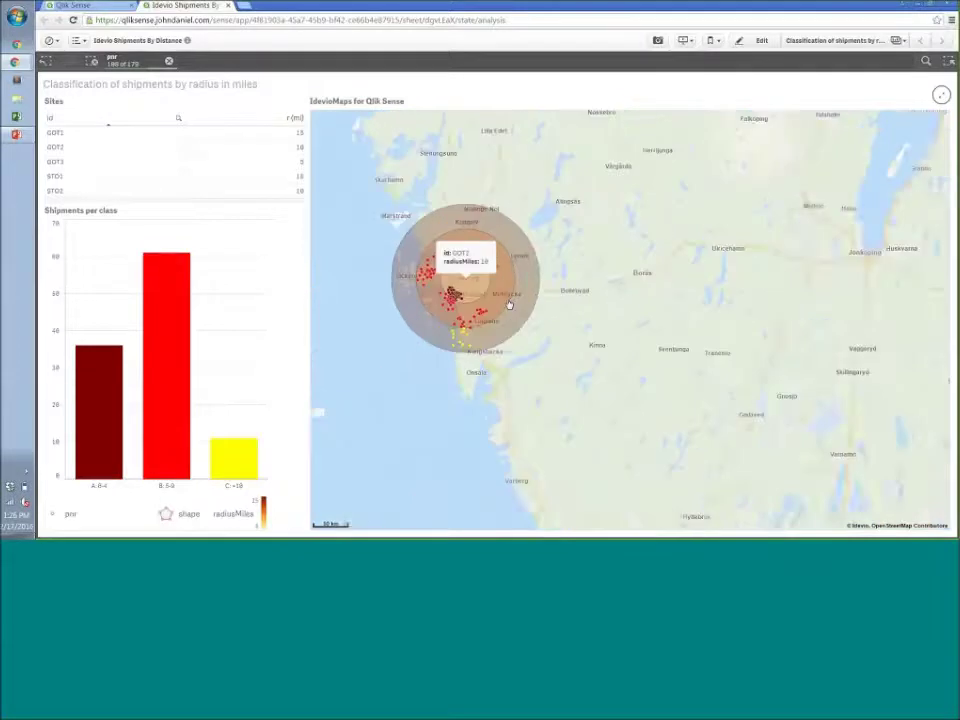
pyautogui.moveTo(630, 354); pyautogui.dragTo(729, 397)
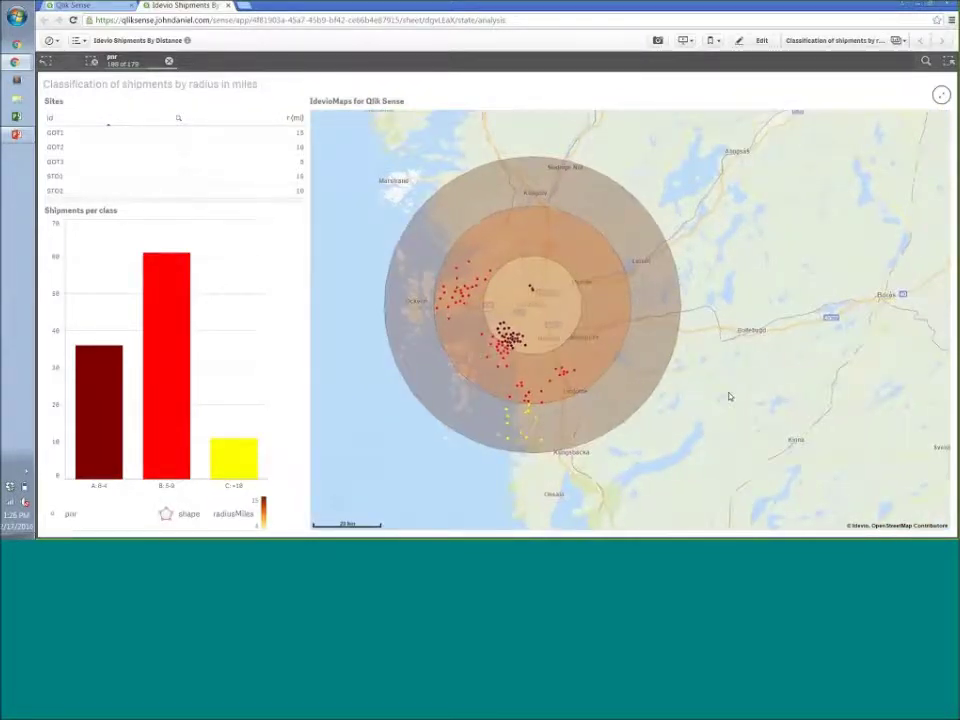
pyautogui.moveTo(510, 338)
pyautogui.moveTo(543, 309)
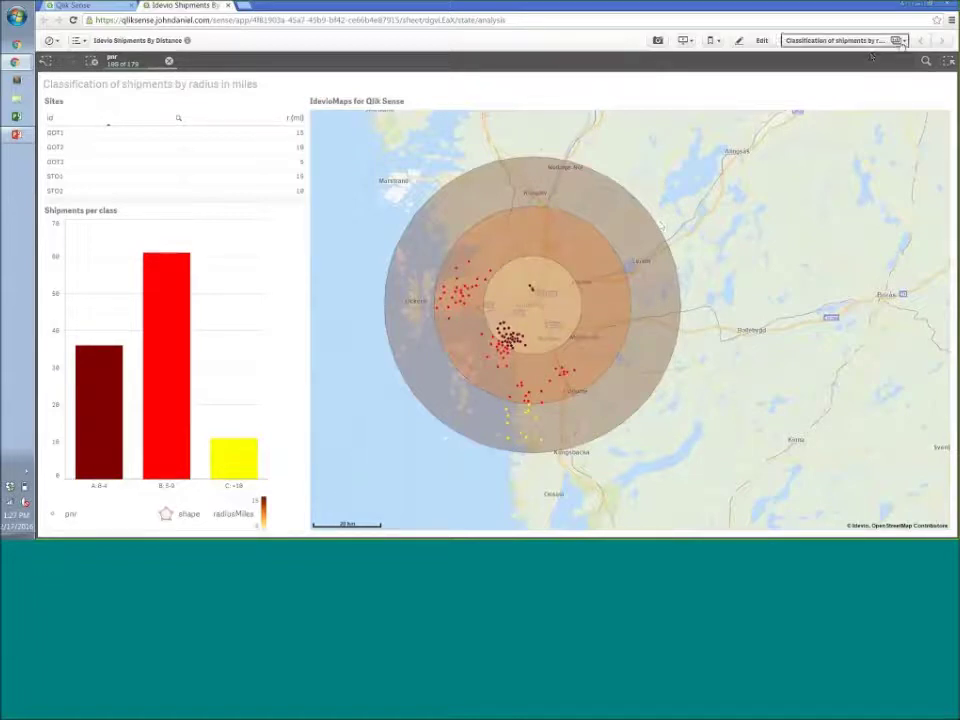
pyautogui.click(905, 45)
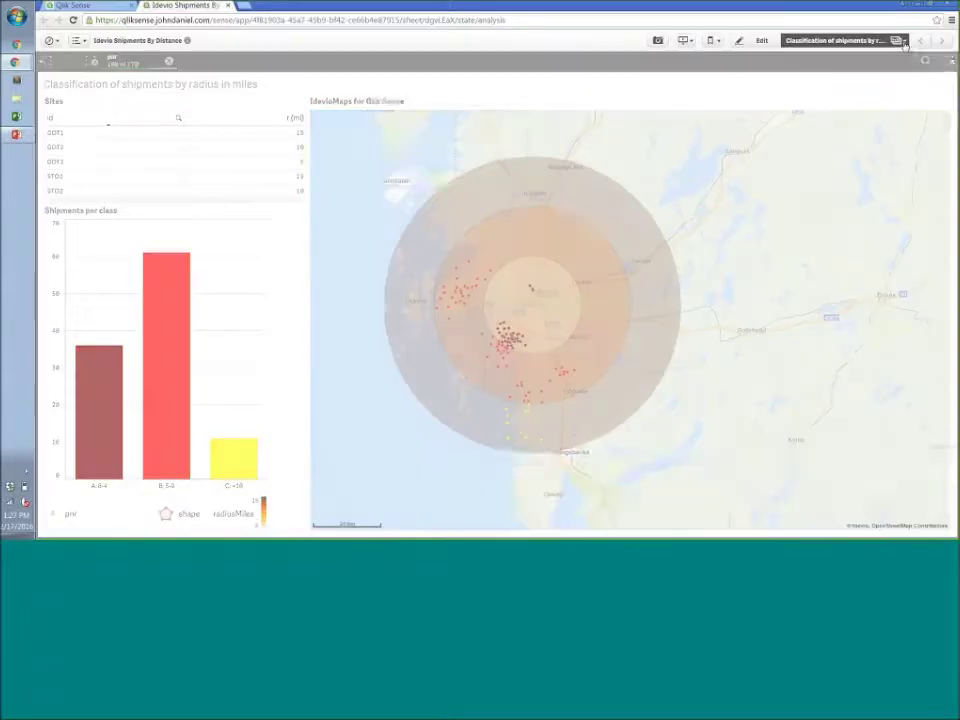
pyautogui.click(261, 57)
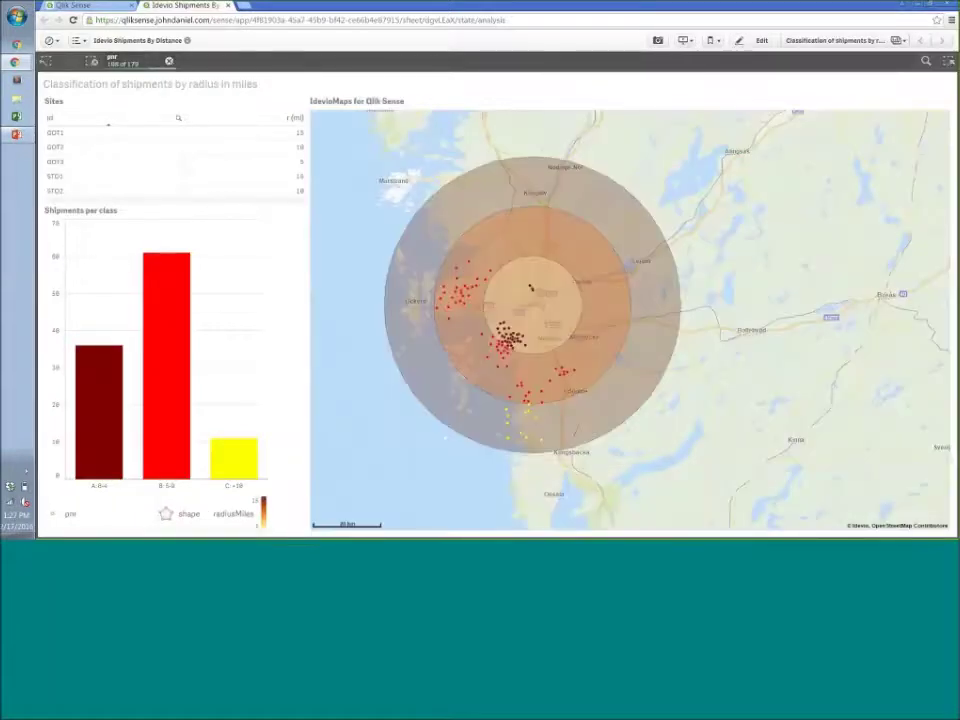
# Step: Return to the hub, open the Idevio Select View app and open its Select Visible Demo sheet
pyautogui.click(100, 6)
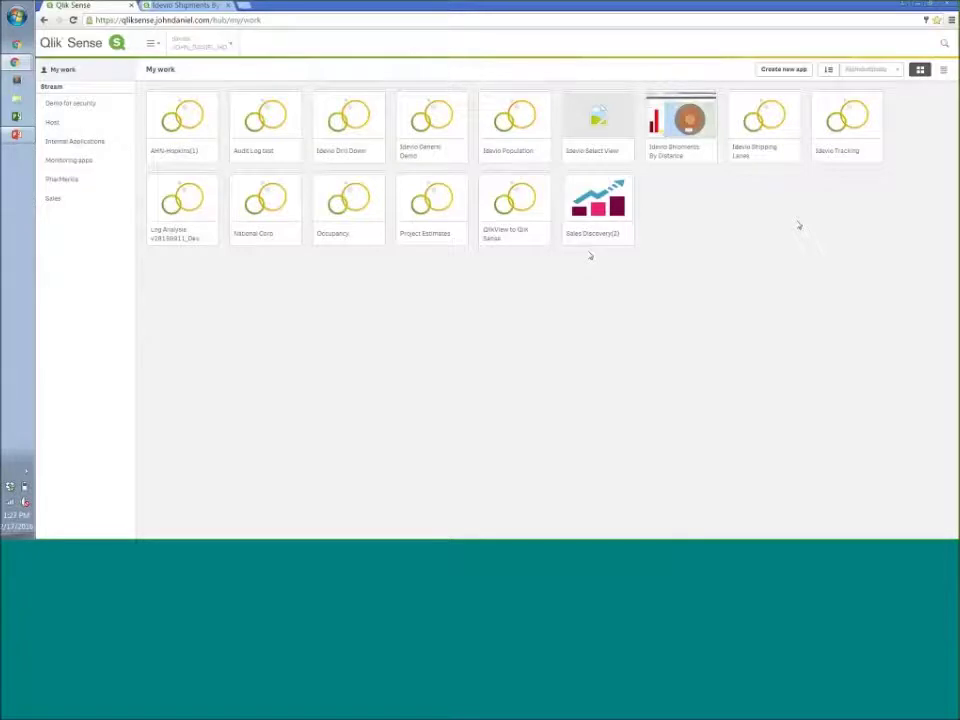
pyautogui.click(619, 131)
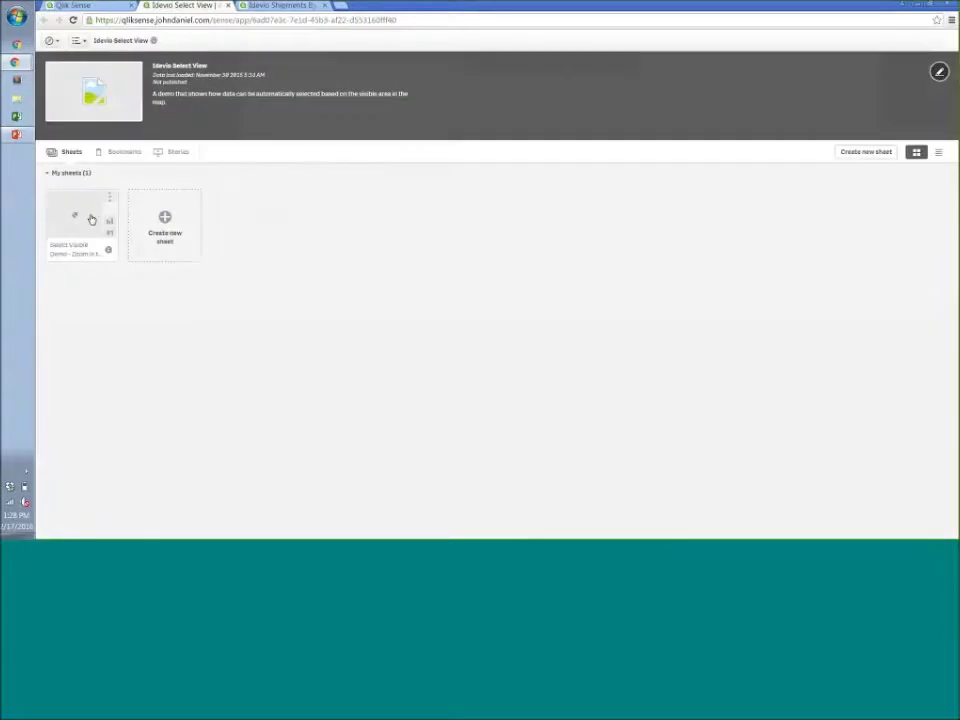
pyautogui.click(91, 219)
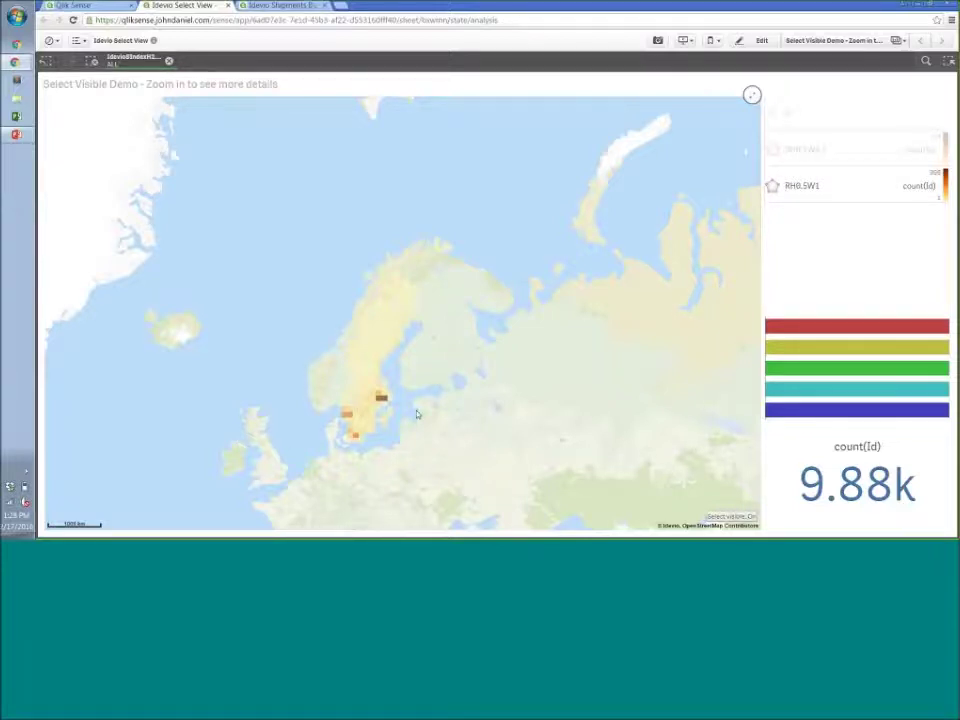
# Step: Examine the count(Id) grid cells over Sweden, narrowing the visible area to the densest cells around Stockholm
pyautogui.moveTo(384, 410)
pyautogui.moveTo(348, 414)
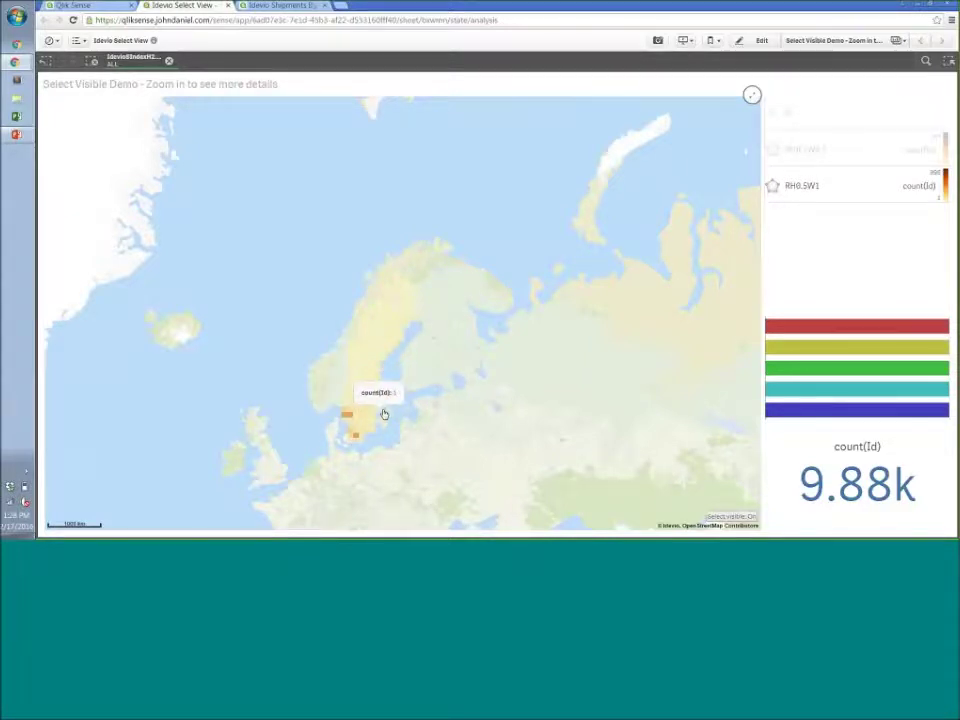
pyautogui.scroll(2, 383, 412)
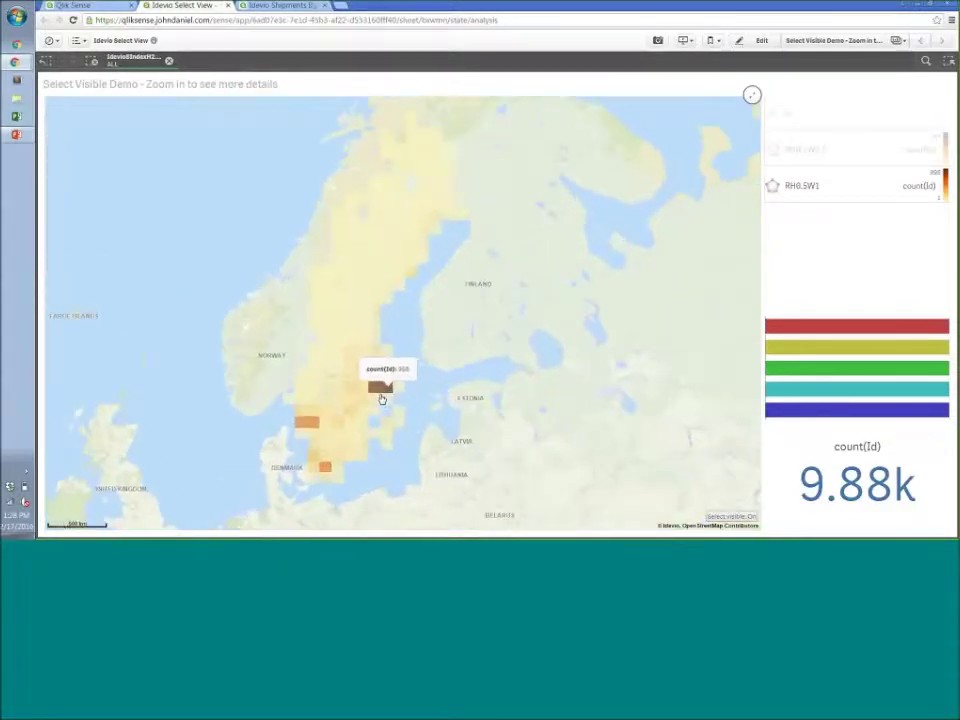
pyautogui.scroll(2, 381, 397)
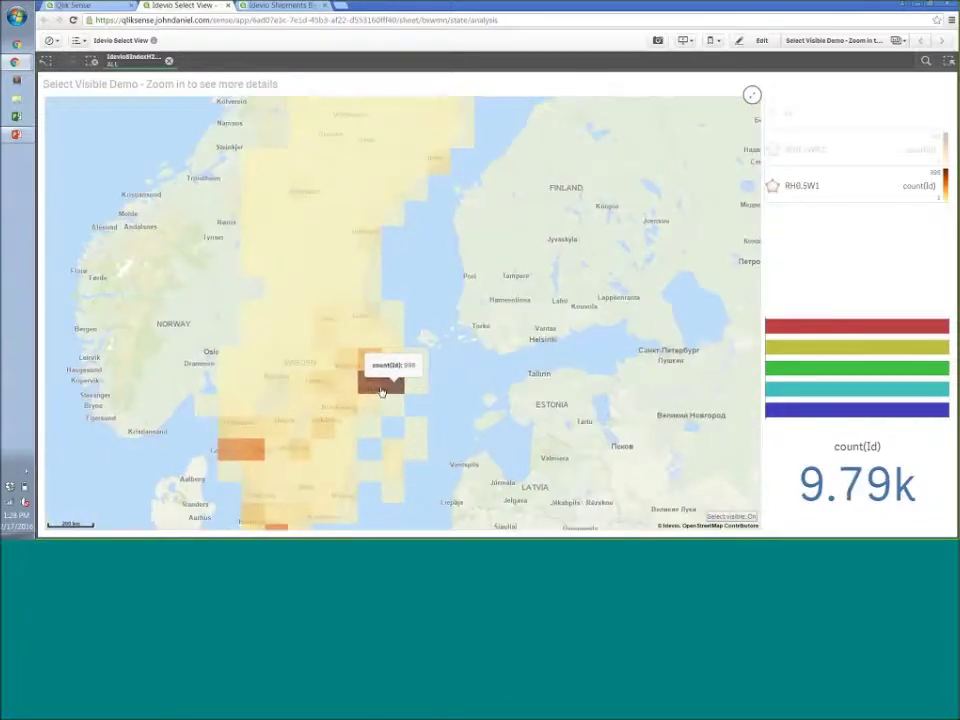
pyautogui.scroll(4, 383, 388)
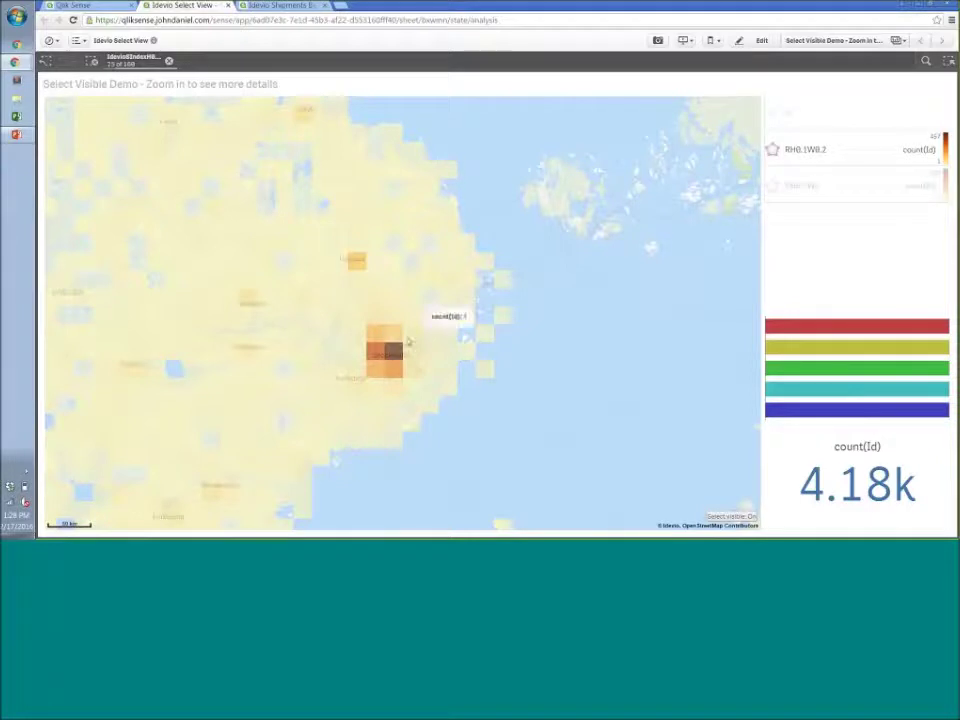
pyautogui.scroll(1, 406, 347)
pyautogui.scroll(1, 406, 347)
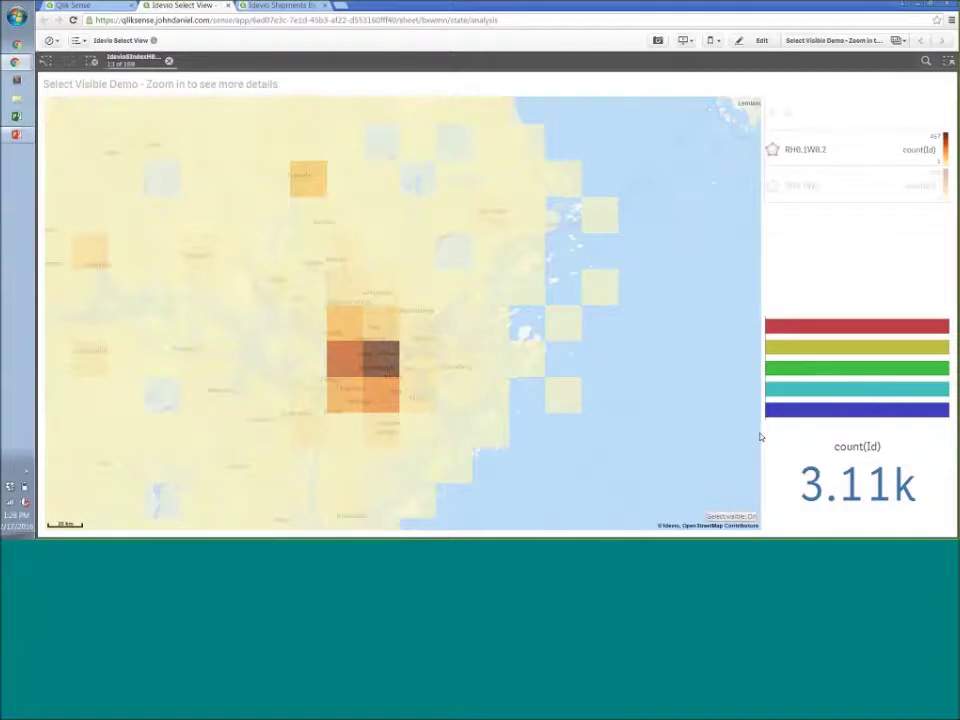
pyautogui.moveTo(497, 405)
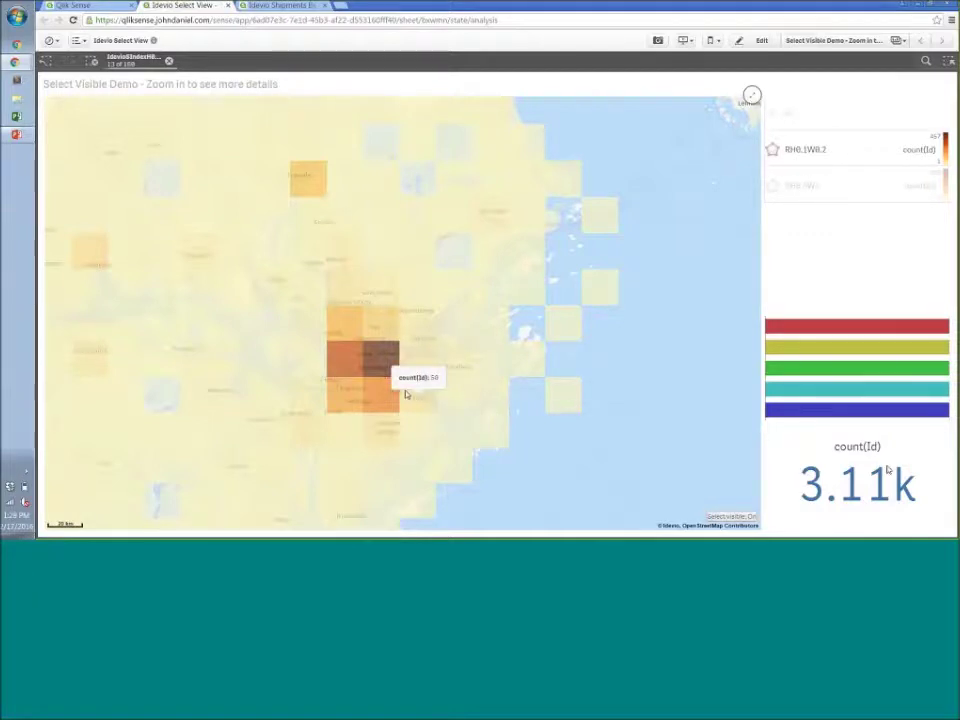
pyautogui.scroll(1, 403, 391)
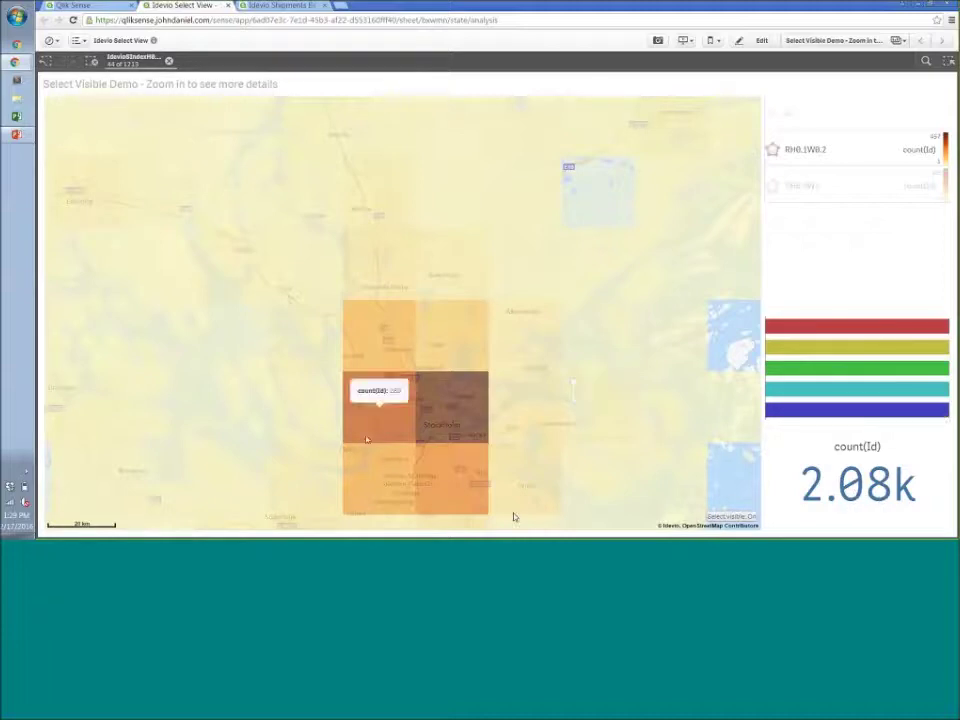
# Step: Inspect the individual Id points around Stockholm down to street level, then compare them with the aggregated grid over the wider region
pyautogui.scroll(2, 467, 425)
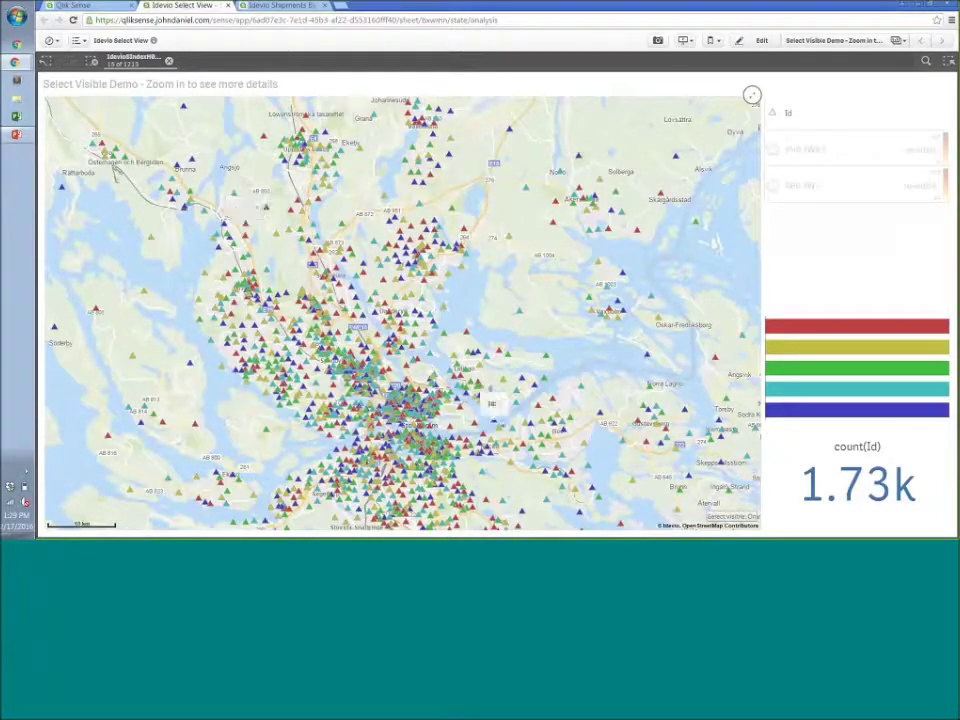
pyautogui.scroll(3, 492, 404)
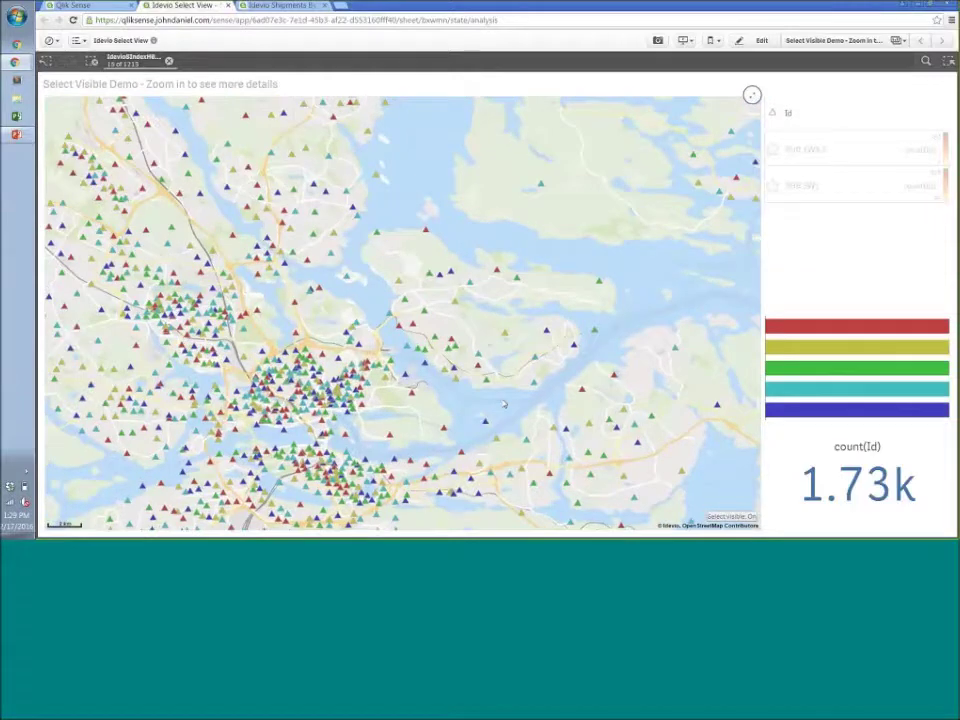
pyautogui.scroll(5, 504, 404)
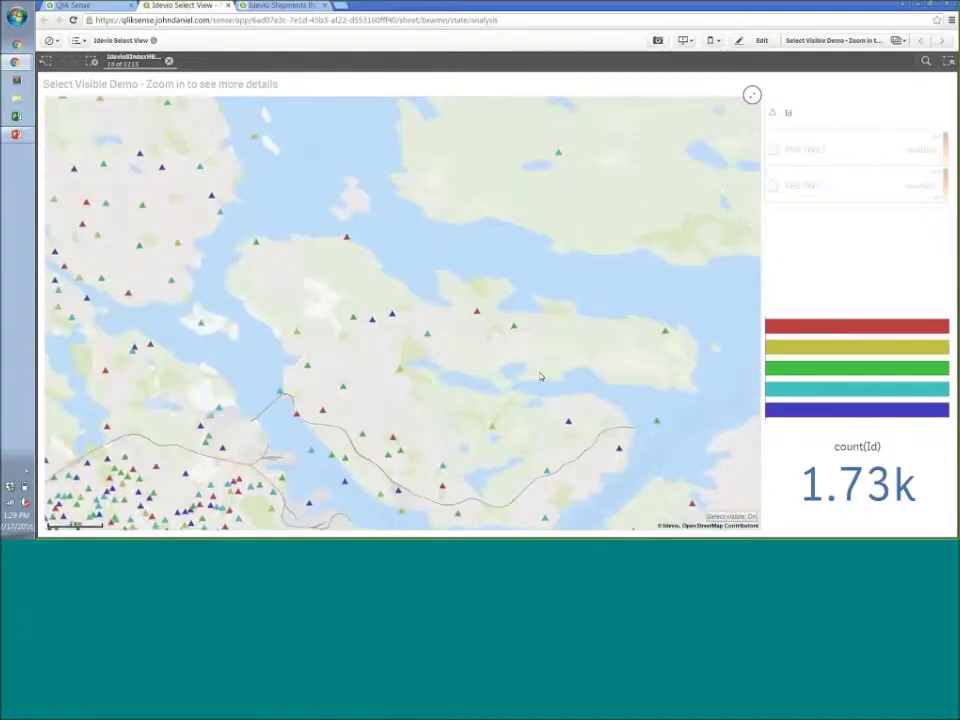
pyautogui.scroll(2, 540, 376)
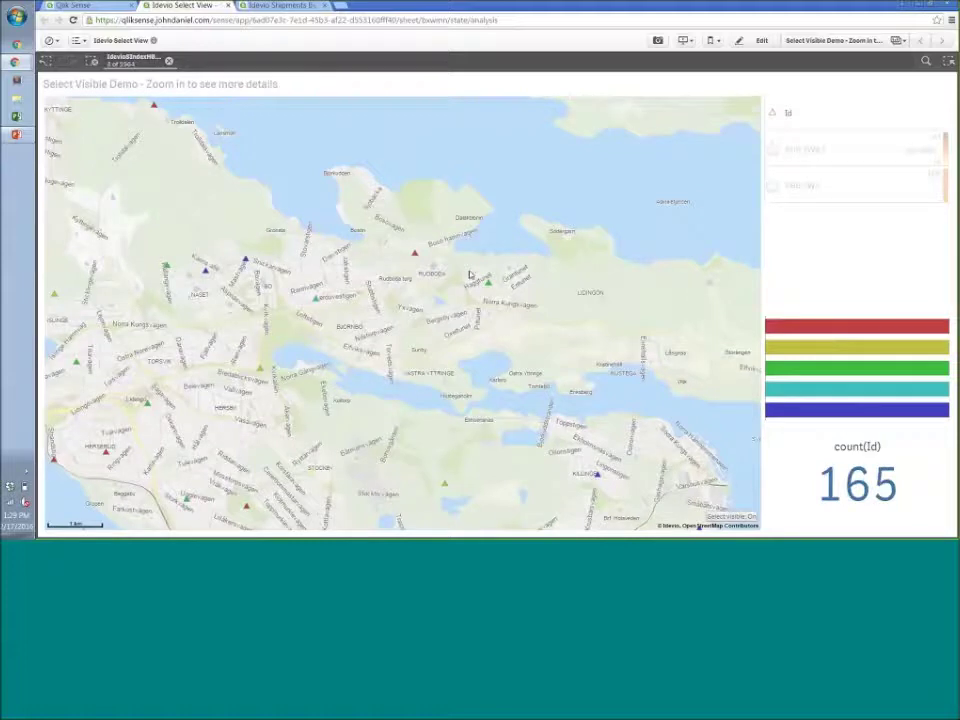
pyautogui.scroll(-3, 465, 273)
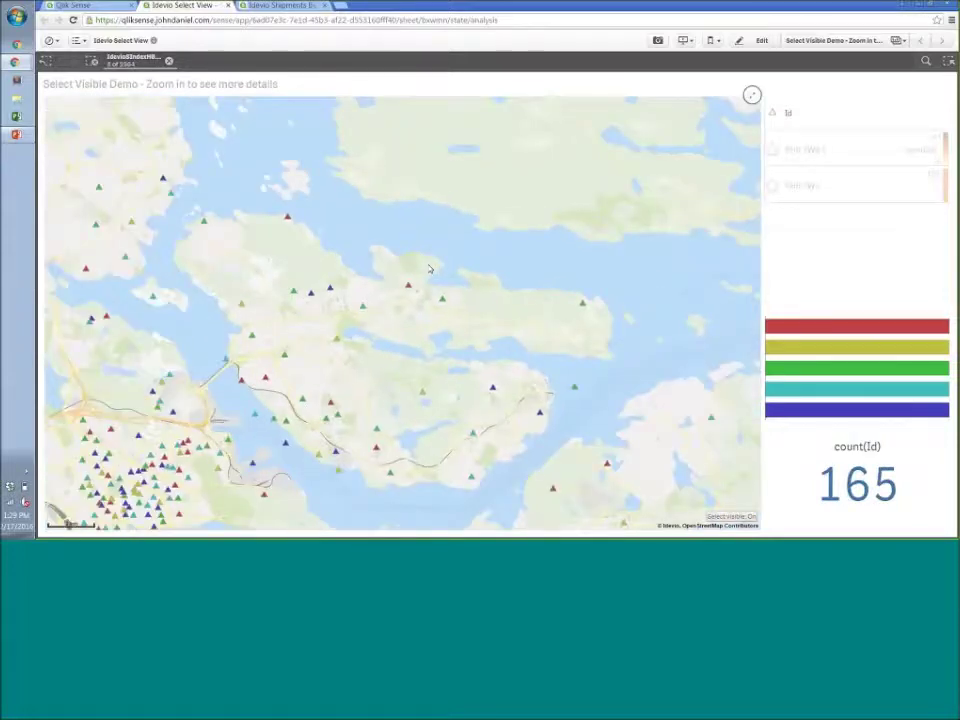
pyautogui.scroll(-5, 430, 268)
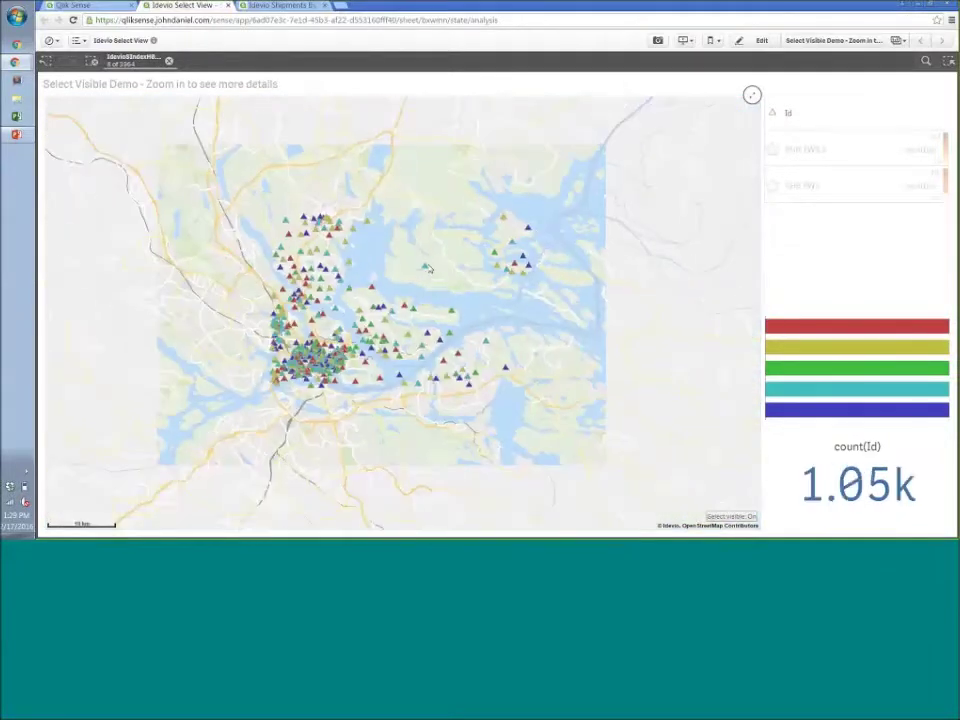
pyautogui.scroll(-2, 432, 270)
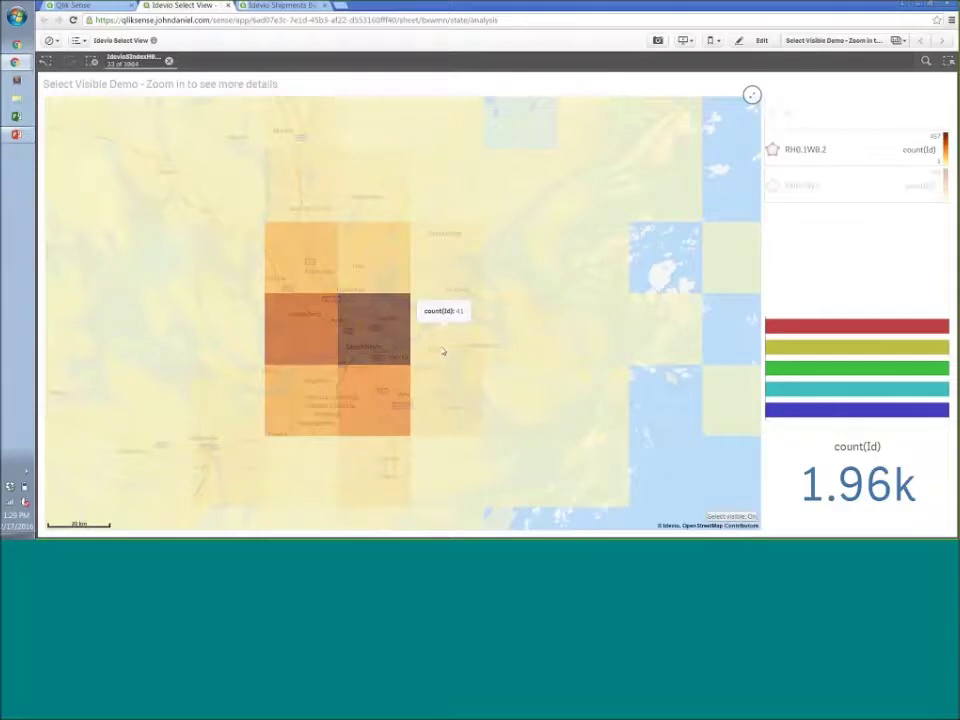
pyautogui.scroll(-2, 443, 349)
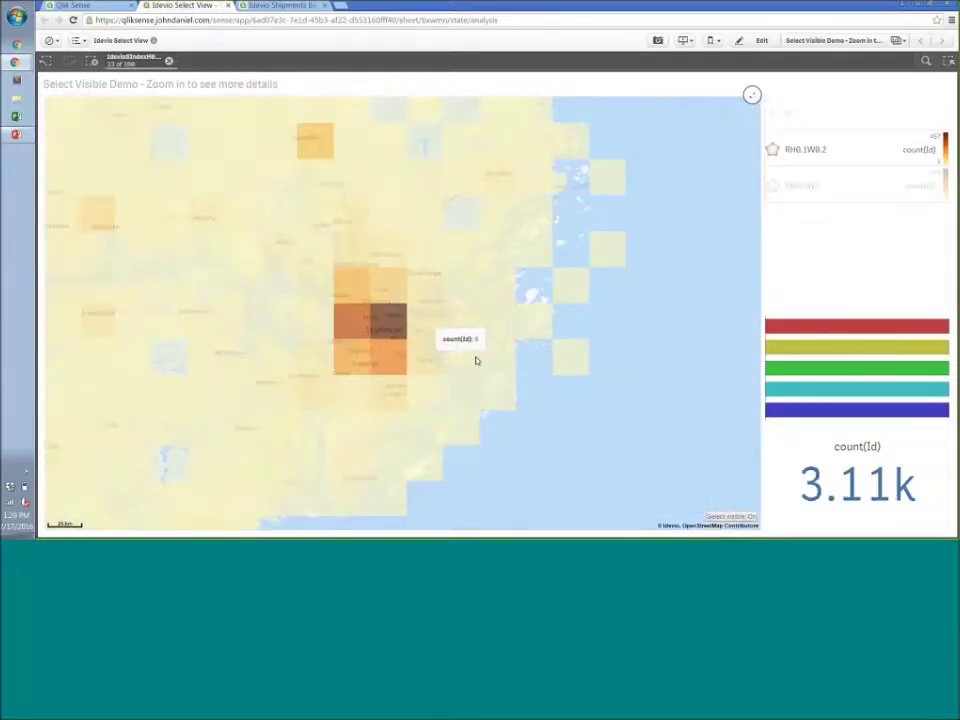
pyautogui.scroll(-2, 475, 360)
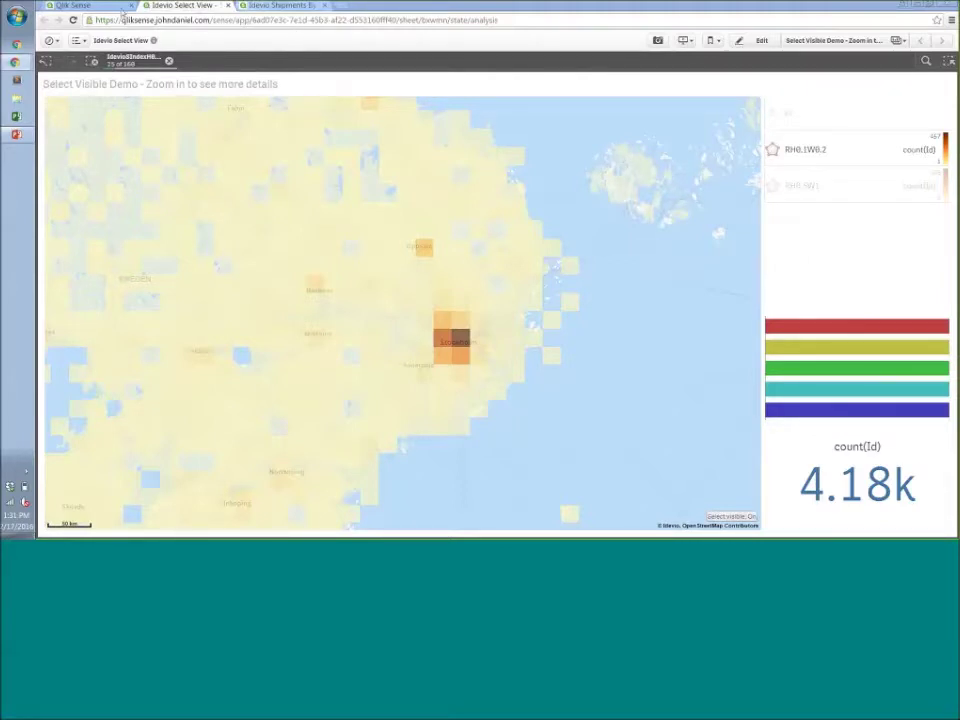
# Step: Return to the hub, open the Idevio Shipping Lanes app and open its sheet My new sheet
pyautogui.click(121, 10)
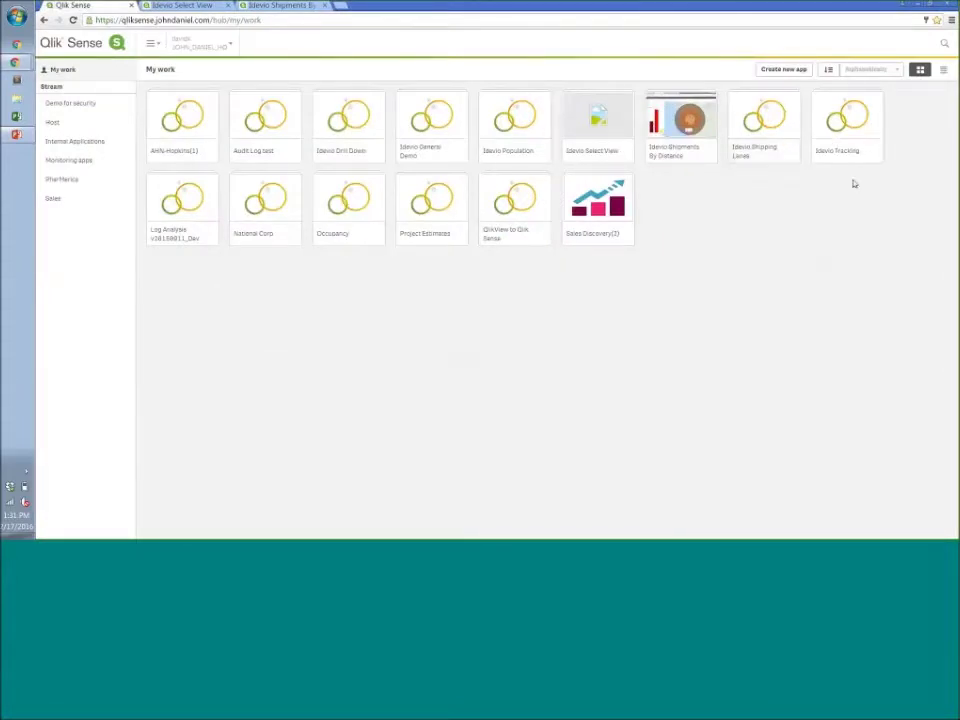
pyautogui.click(768, 127)
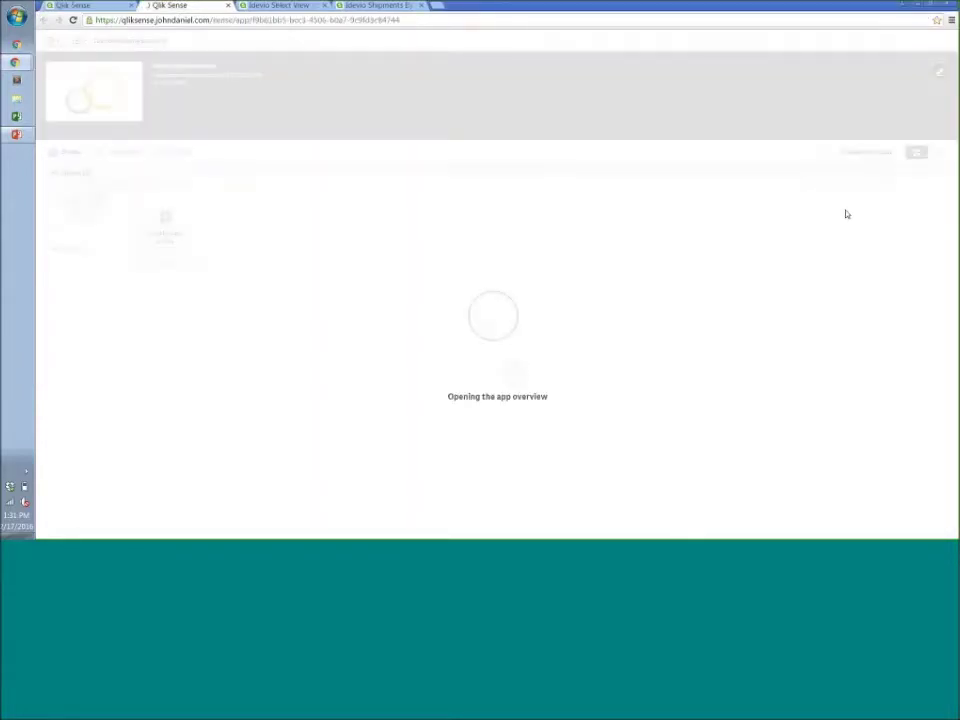
pyautogui.click(79, 221)
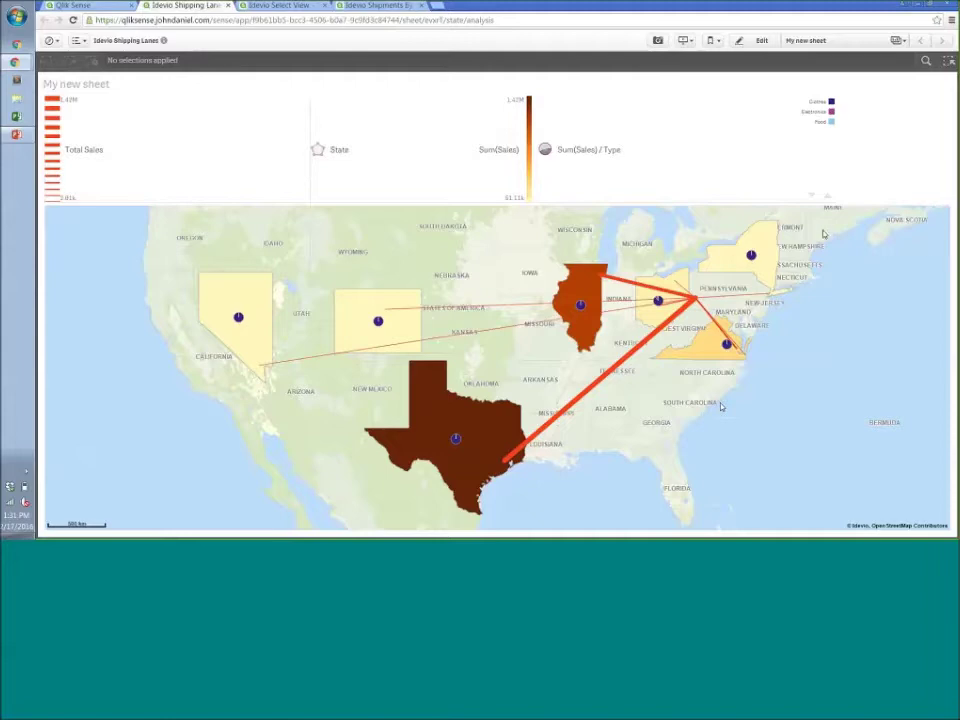
# Step: Put the shipping lanes sheet in edit mode and show the server URL in the Idevio Map's map settings
pyautogui.click(761, 41)
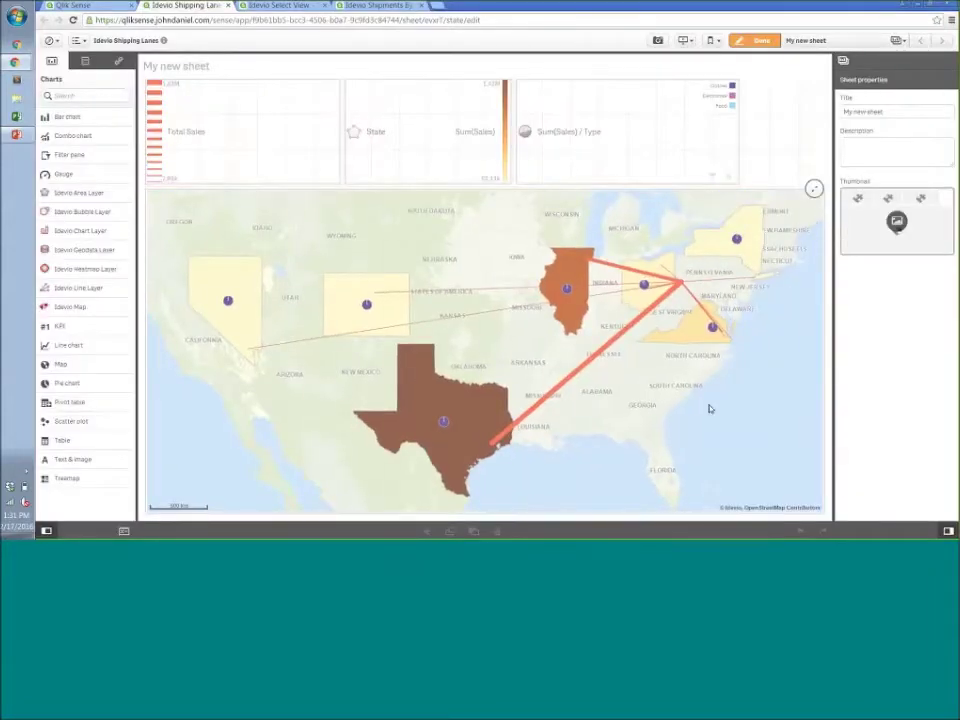
pyautogui.click(709, 408)
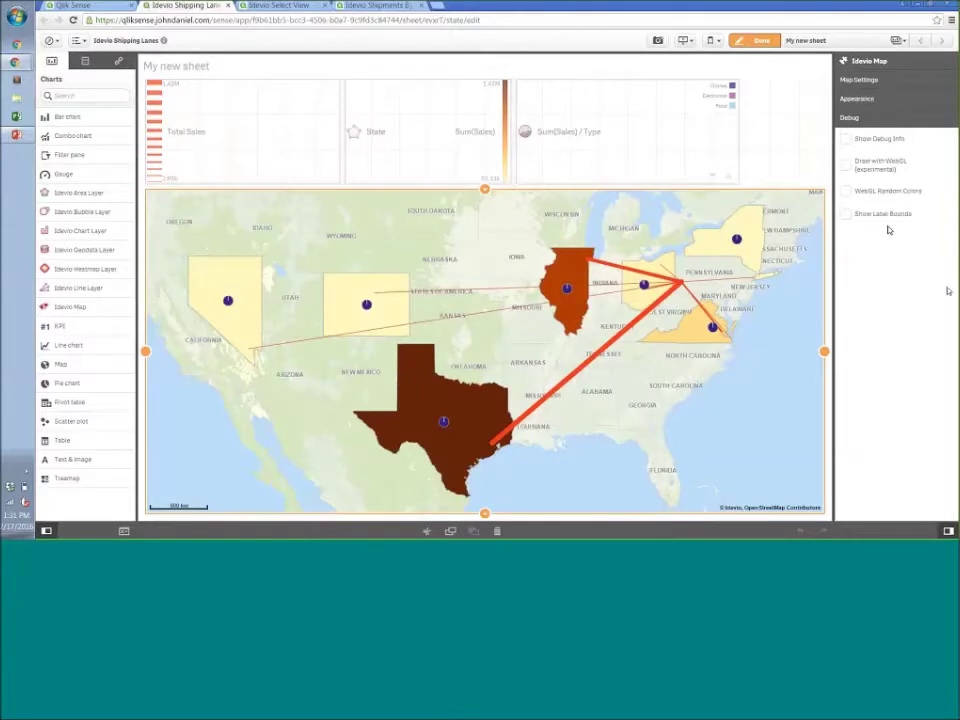
pyautogui.click(866, 81)
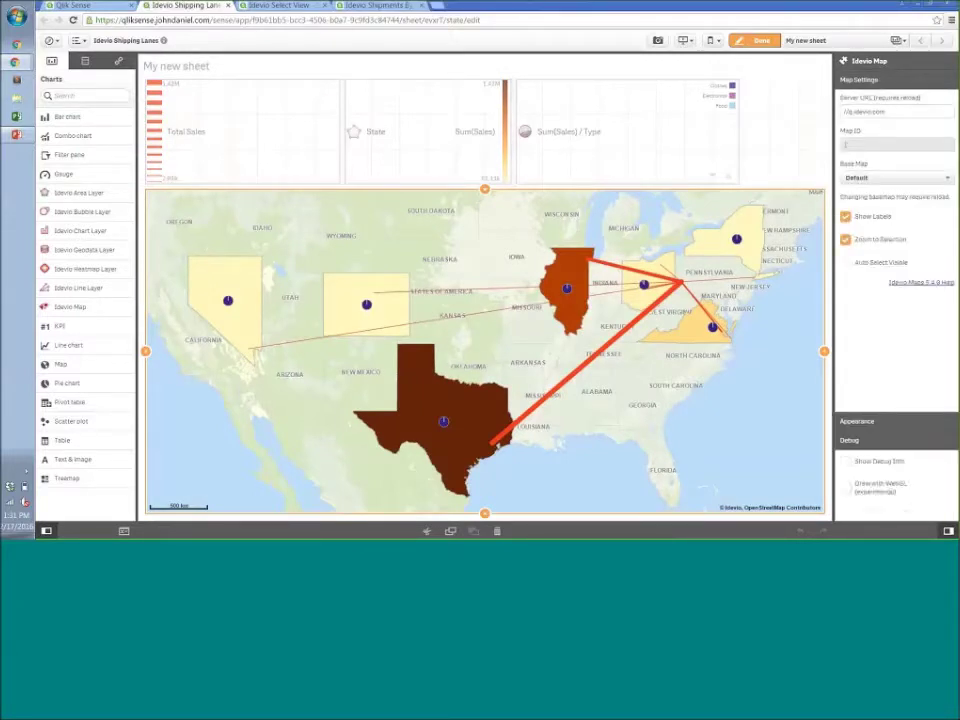
pyautogui.click(899, 113)
# Step: Review the Sum(Sales) / Type chart layer's chart value, layer options and Location Service URL
pyautogui.click(733, 158)
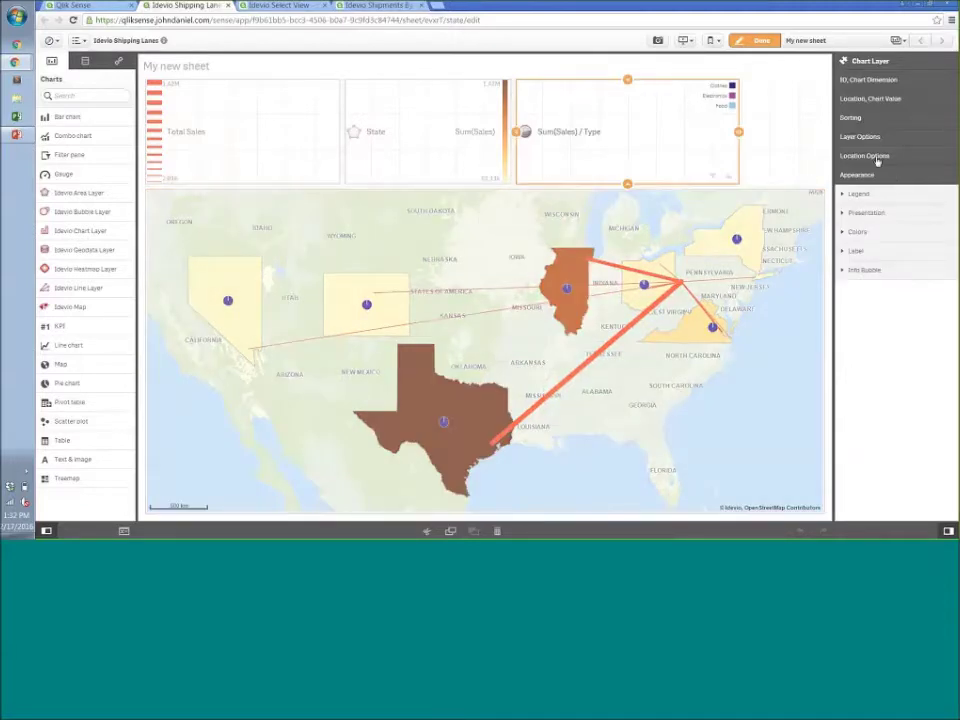
pyautogui.click(870, 98)
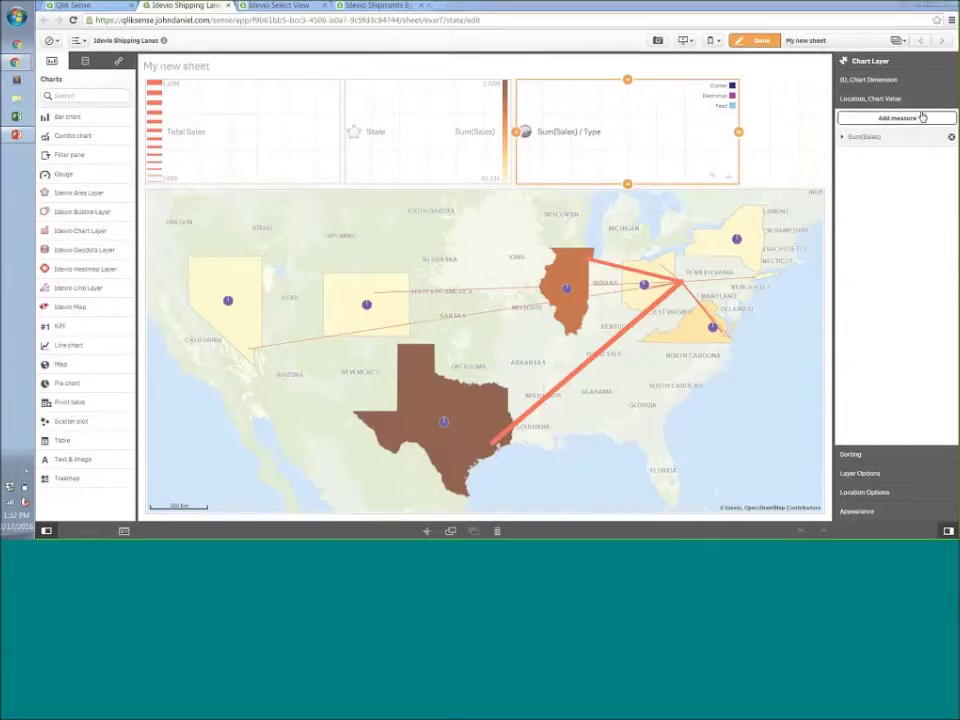
pyautogui.click(903, 474)
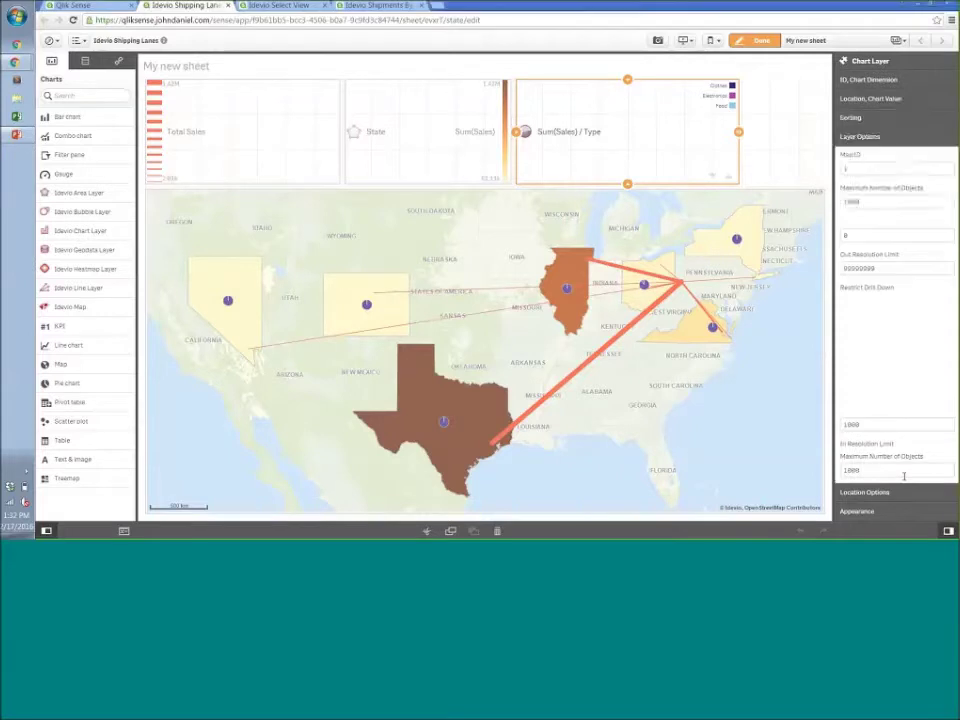
pyautogui.click(900, 492)
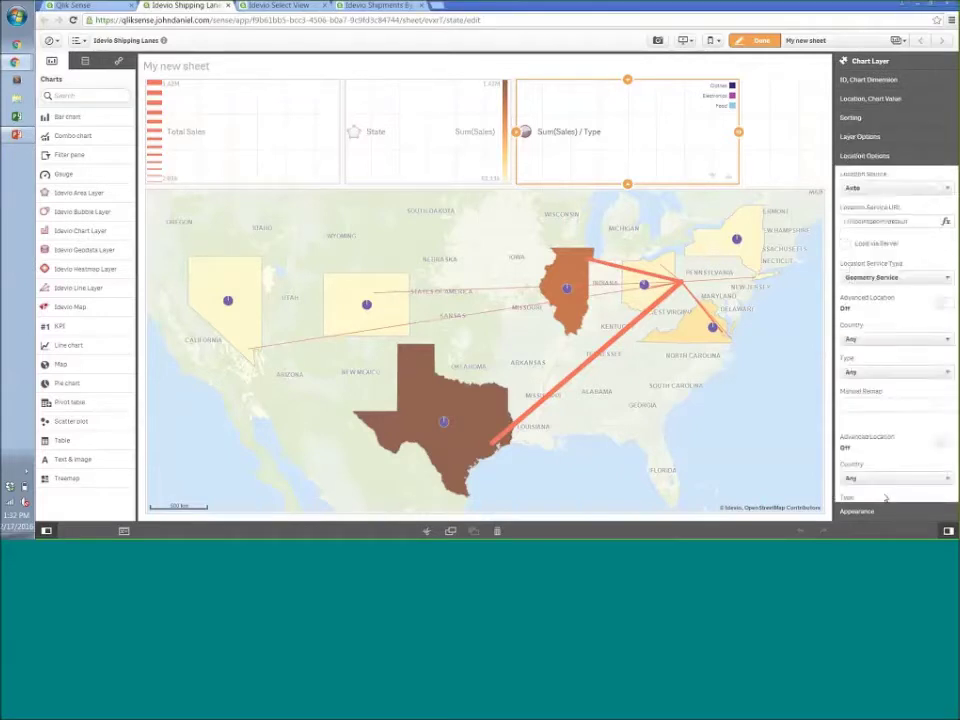
pyautogui.click(905, 220)
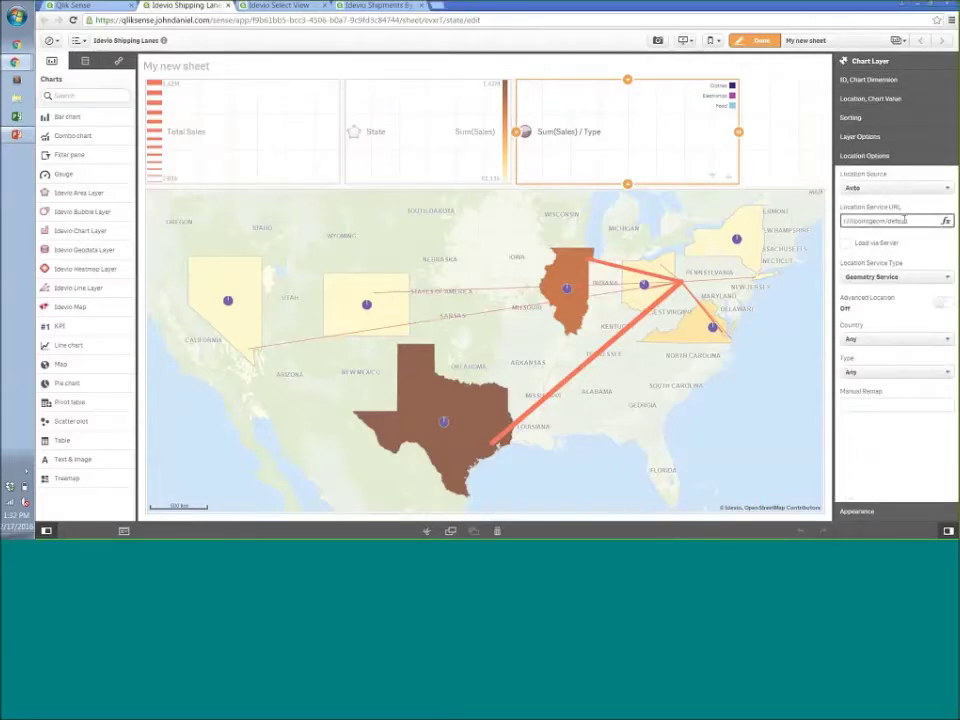